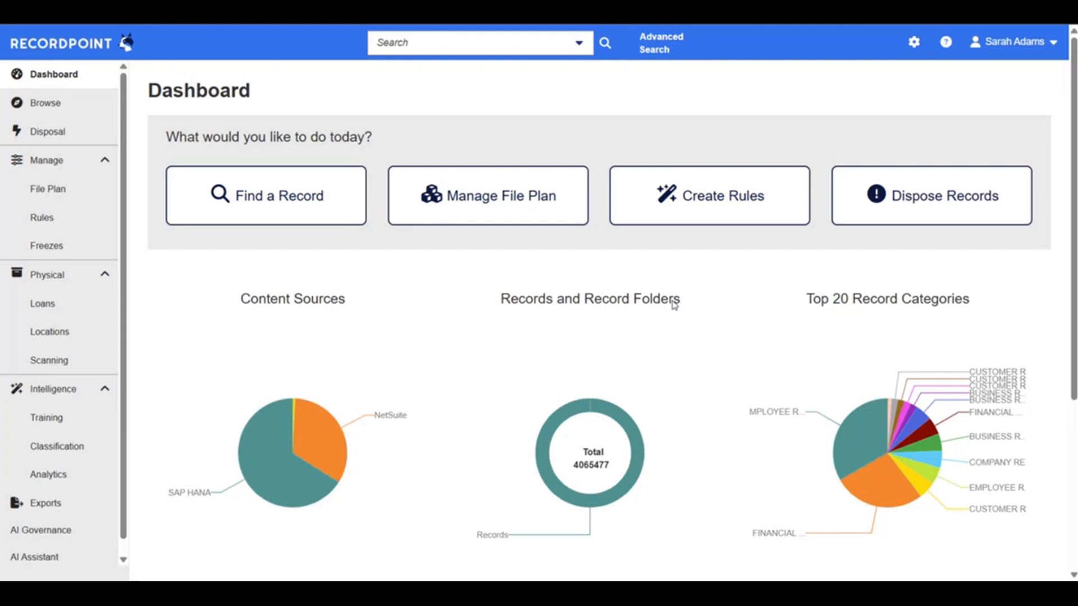
Open the connector administration, look through the gallery of available connectors, and return to the configured connectors
{"action": "left_click", "coordinate": [914, 48]}
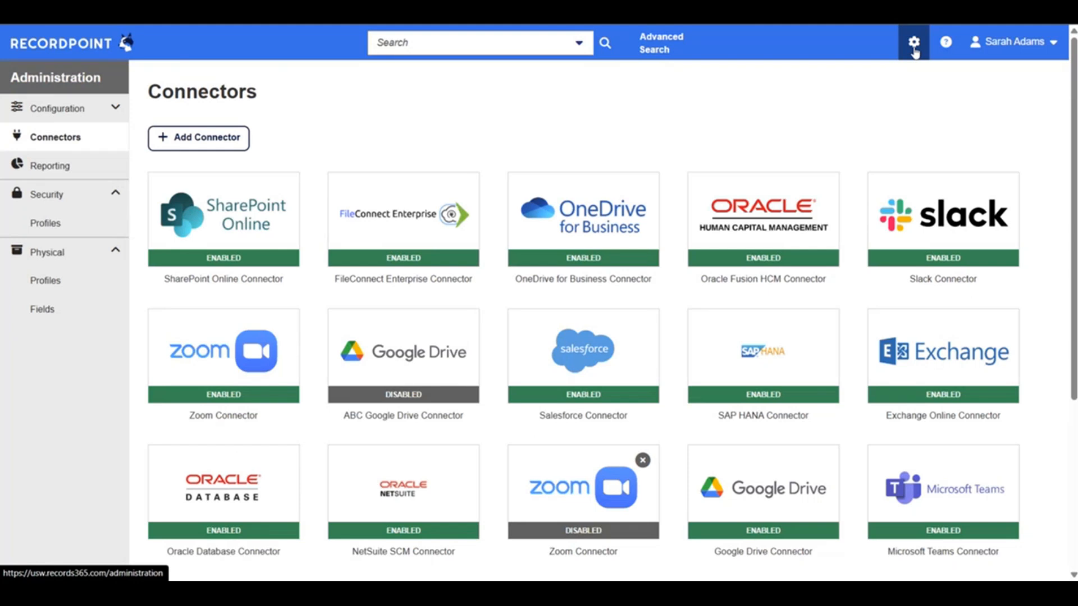
{"action": "left_click", "coordinate": [233, 137]}
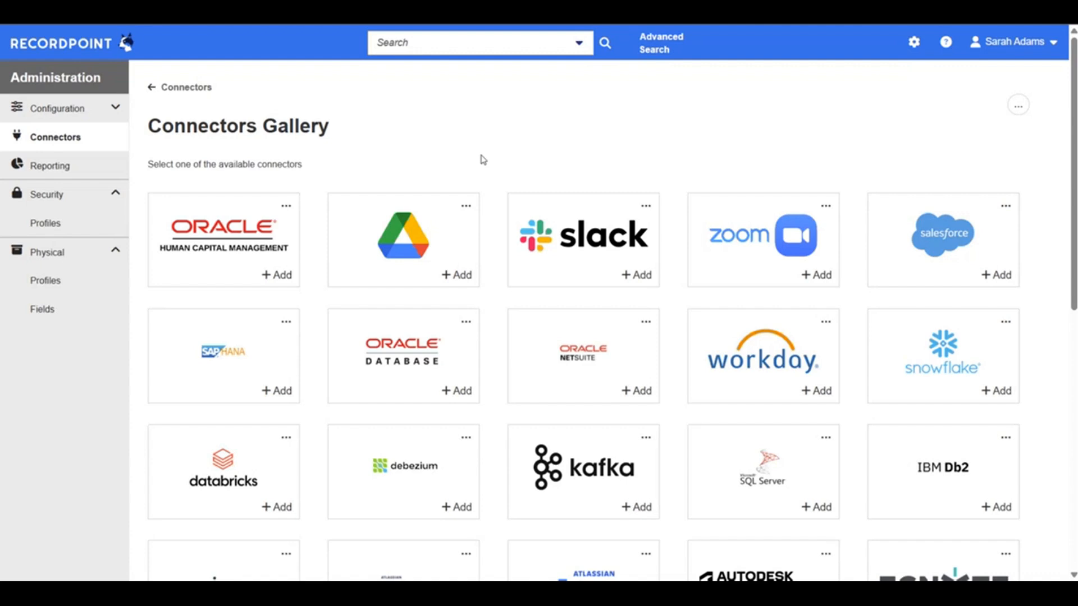
{"action": "scroll", "coordinate": [482, 160], "scroll_direction": "down", "scroll_amount": 10}
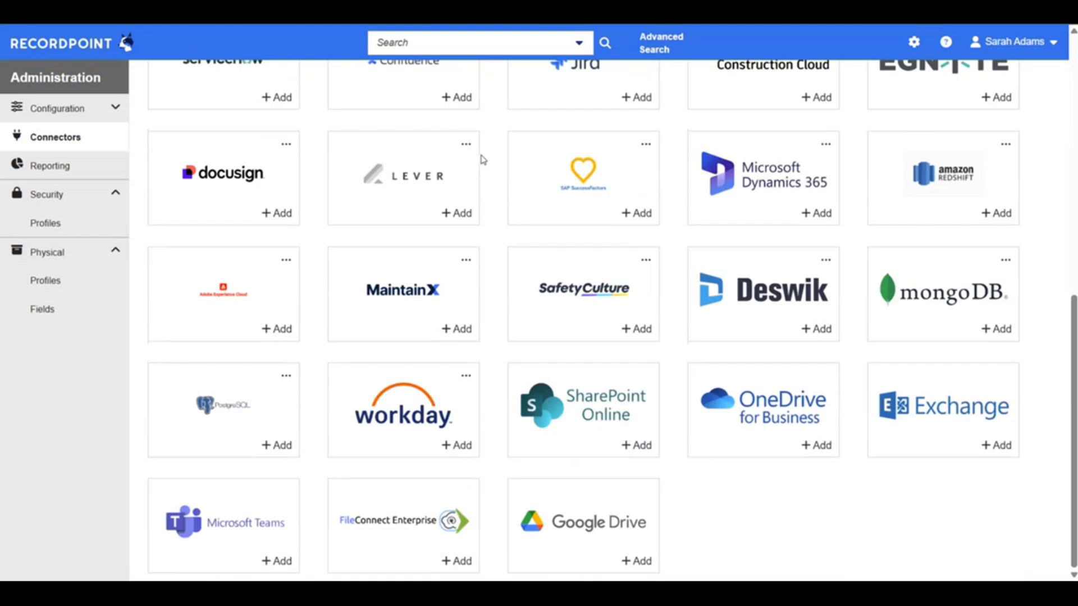
{"action": "scroll", "coordinate": [483, 160], "scroll_direction": "up", "scroll_amount": 10}
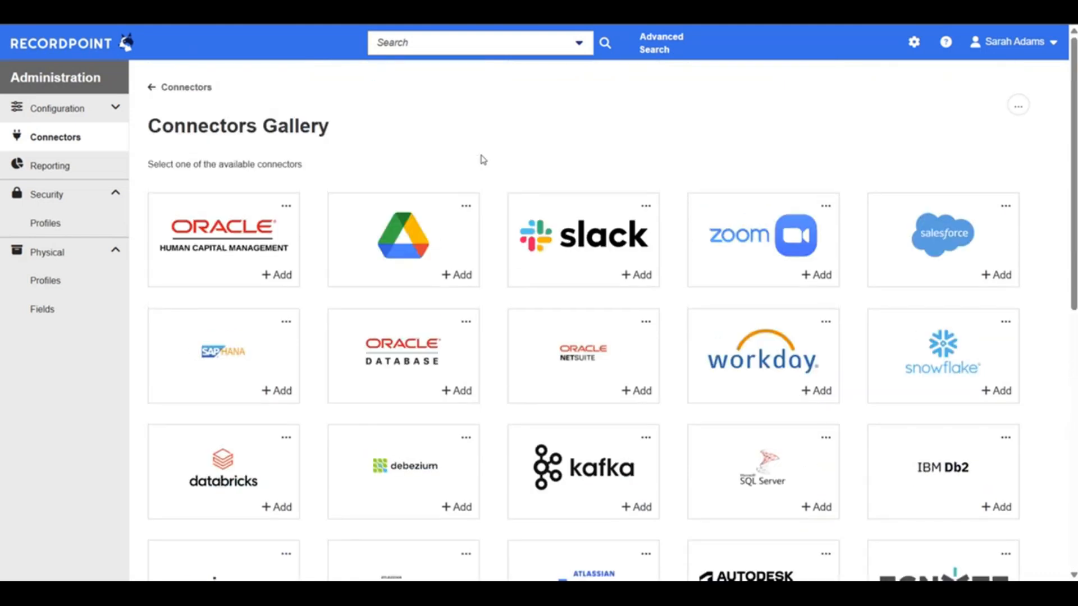
{"action": "left_click", "coordinate": [182, 87]}
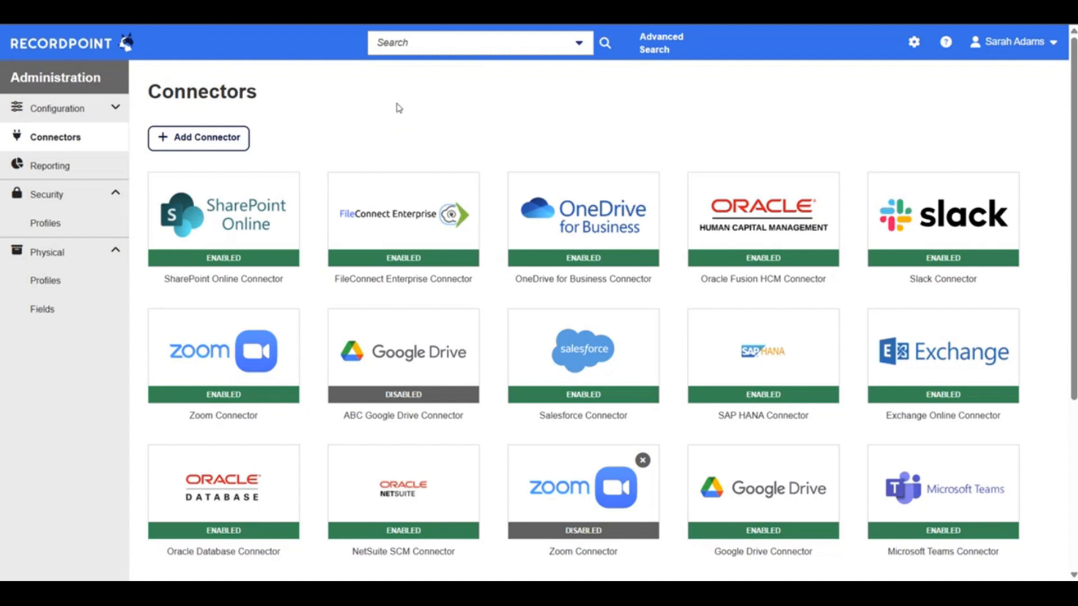
Open the Workday Connector, review its Link Account settings, and return to the connectors list
{"action": "scroll", "coordinate": [401, 115], "scroll_direction": "down", "scroll_amount": 1}
{"action": "scroll", "coordinate": [402, 113], "scroll_direction": "down", "scroll_amount": 4}
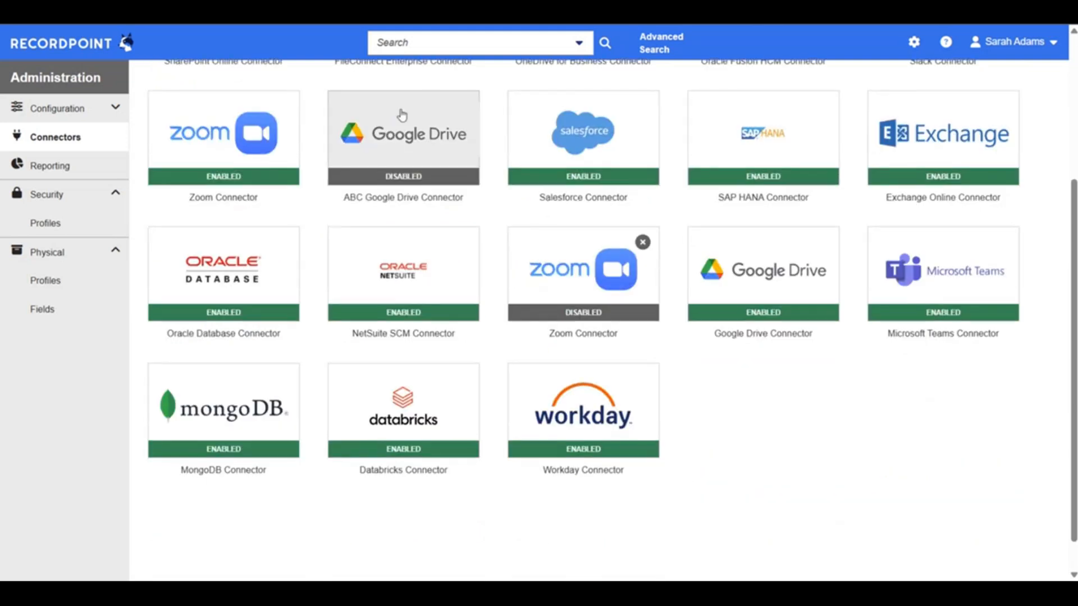
{"action": "left_click", "coordinate": [616, 413]}
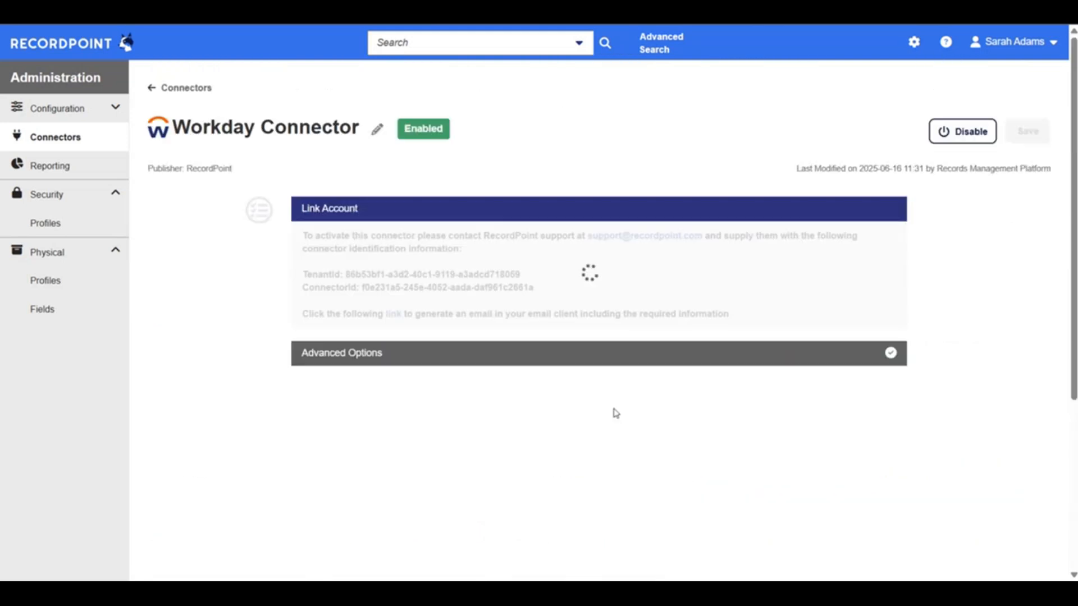
{"action": "scroll", "coordinate": [616, 414], "scroll_direction": "down", "scroll_amount": 1}
{"action": "scroll", "coordinate": [615, 413], "scroll_direction": "up", "scroll_amount": 1}
{"action": "scroll", "coordinate": [615, 414], "scroll_direction": "down", "scroll_amount": 2}
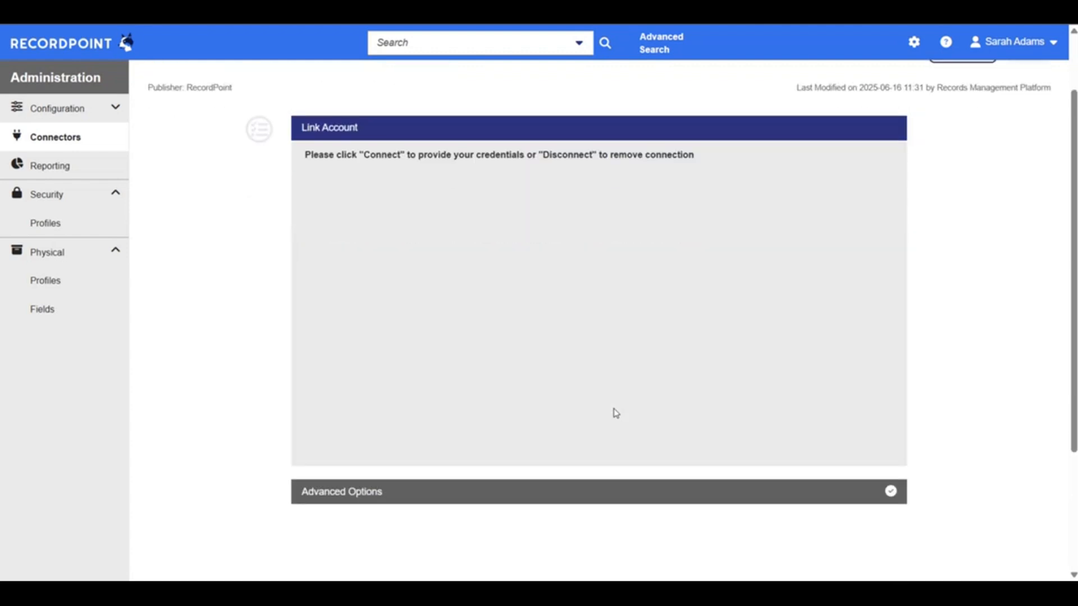
{"action": "scroll", "coordinate": [616, 413], "scroll_direction": "up", "scroll_amount": 2}
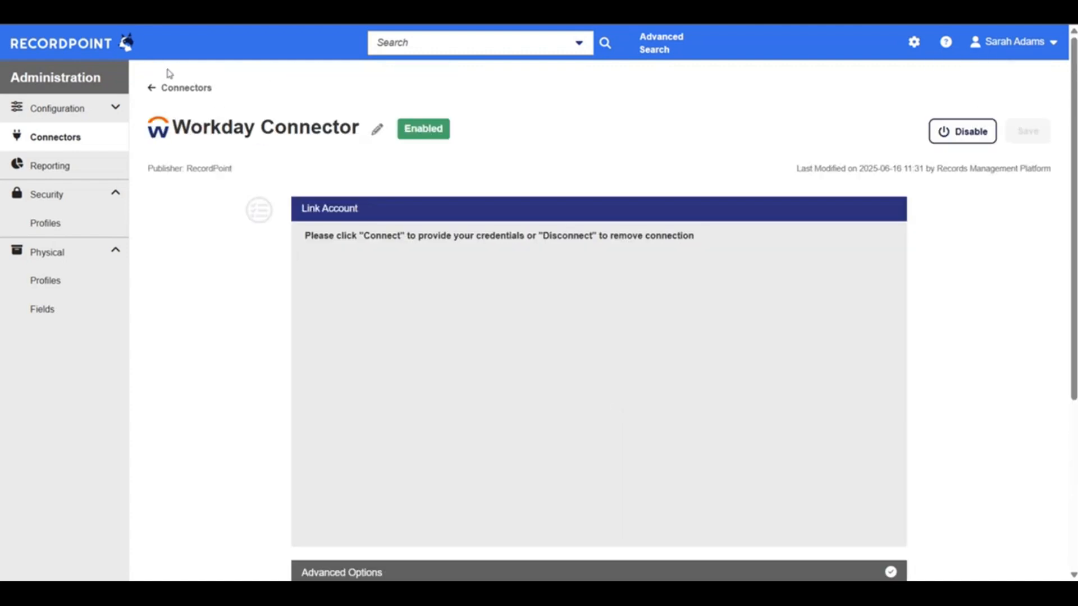
{"action": "left_click", "coordinate": [181, 89]}
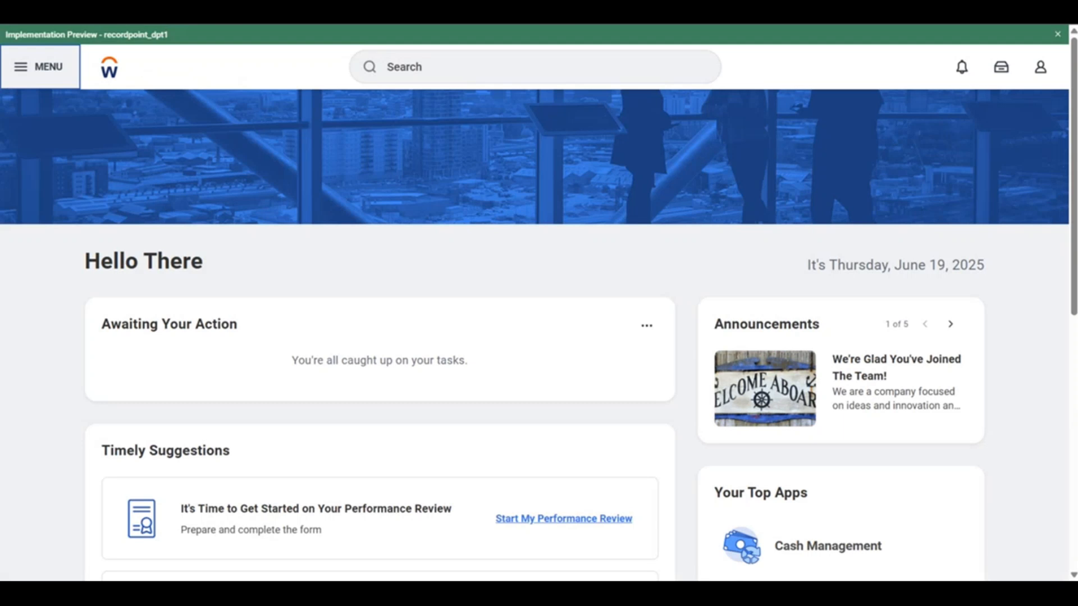
Switch to Workday and look through its Core Financials and HR Administration areas
{"action": "left_click", "coordinate": [26, 71]}
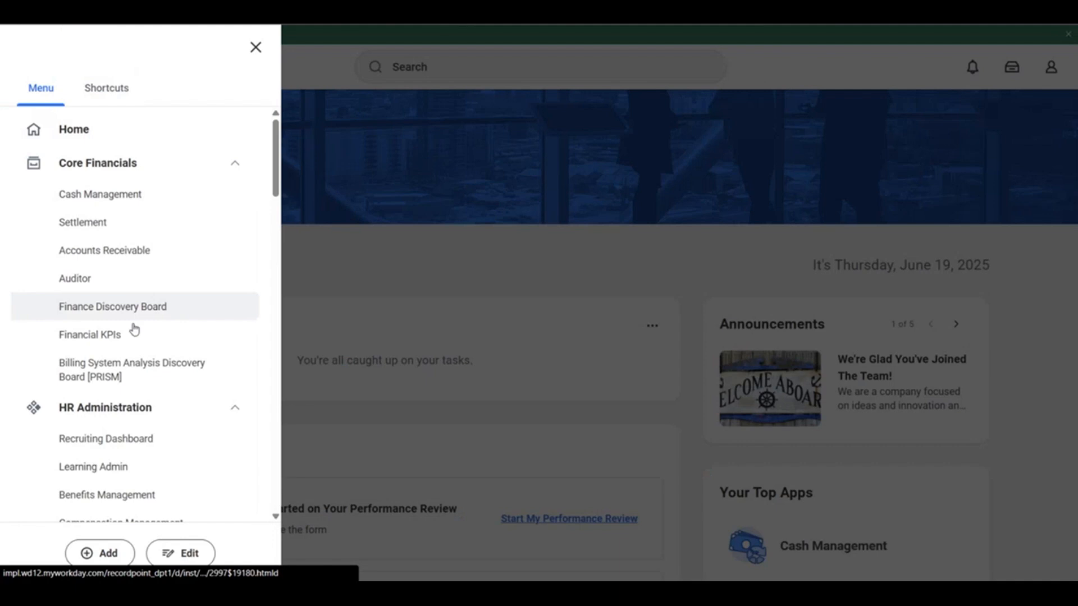
{"action": "scroll", "coordinate": [129, 365], "scroll_direction": "down", "scroll_amount": 1}
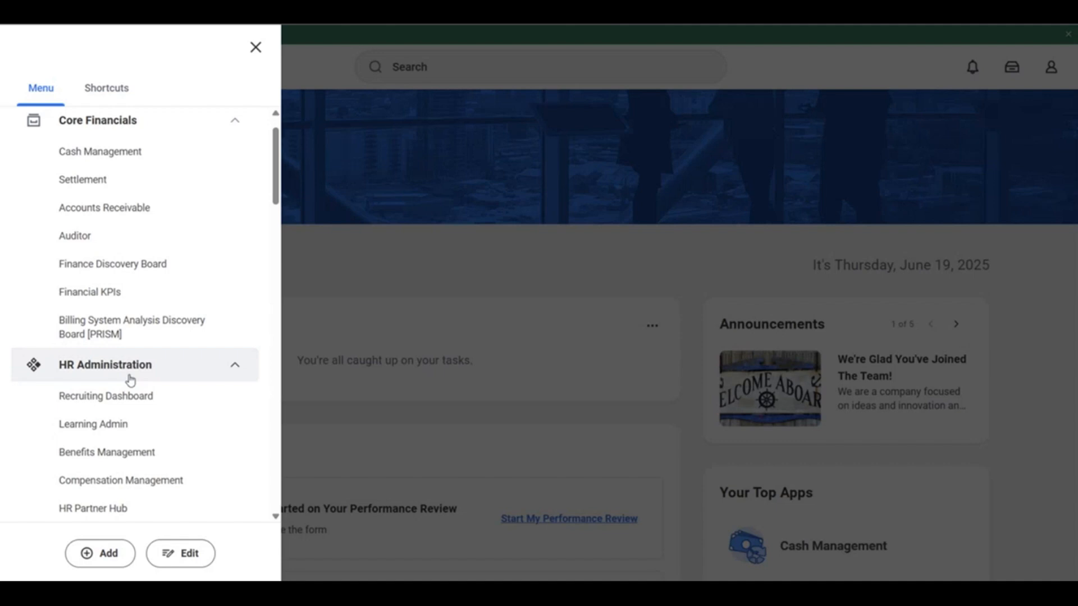
{"action": "left_click", "coordinate": [362, 307]}
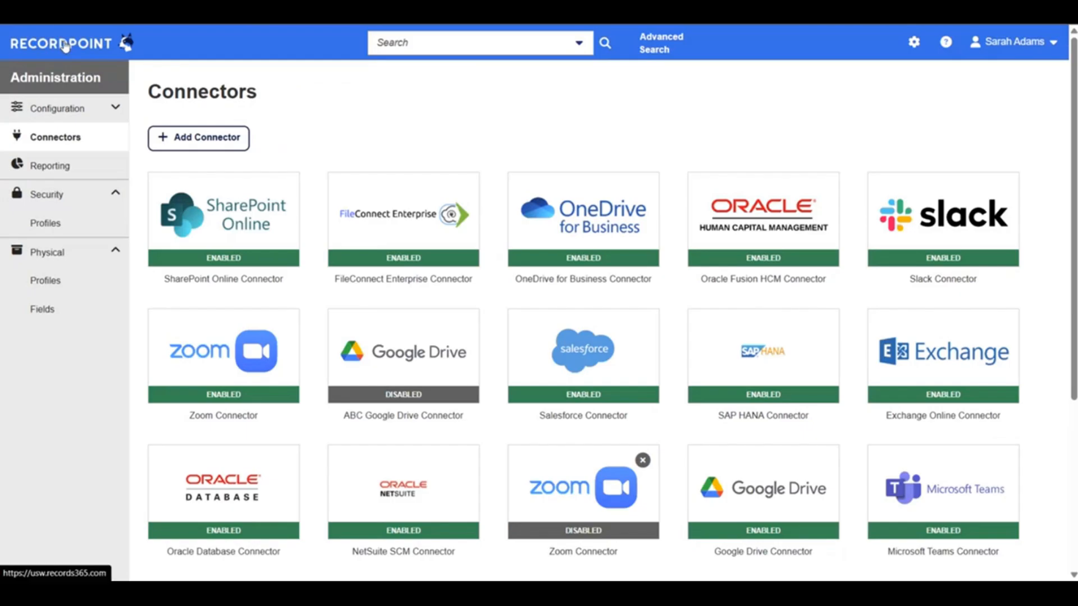
Return to RecordPoint and run an advanced search for items whose Content Source contains Workday, and look over the results
{"action": "left_click", "coordinate": [66, 45]}
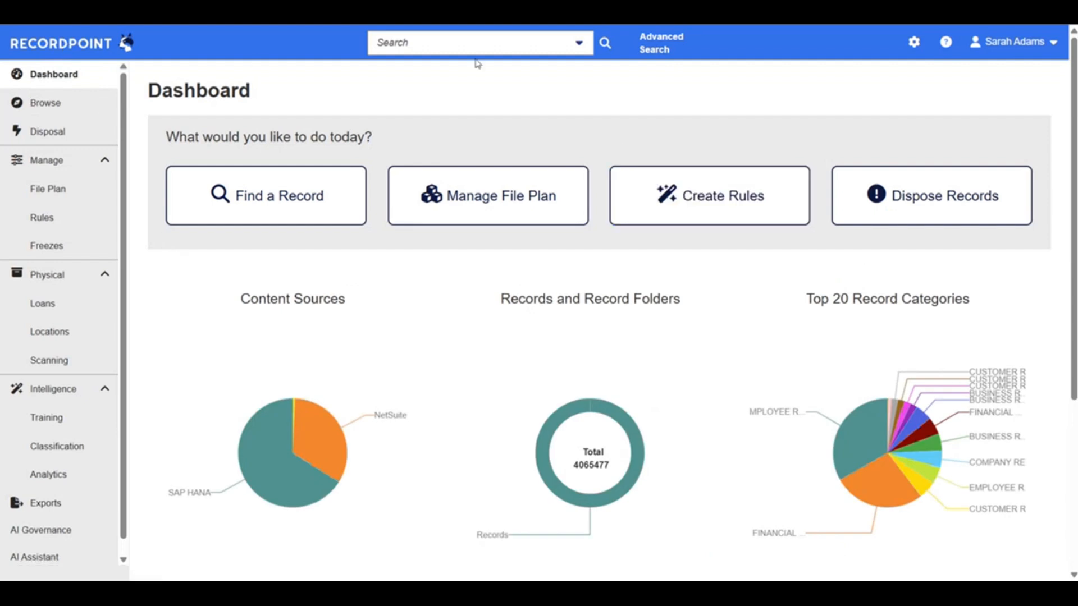
{"action": "left_click", "coordinate": [656, 52]}
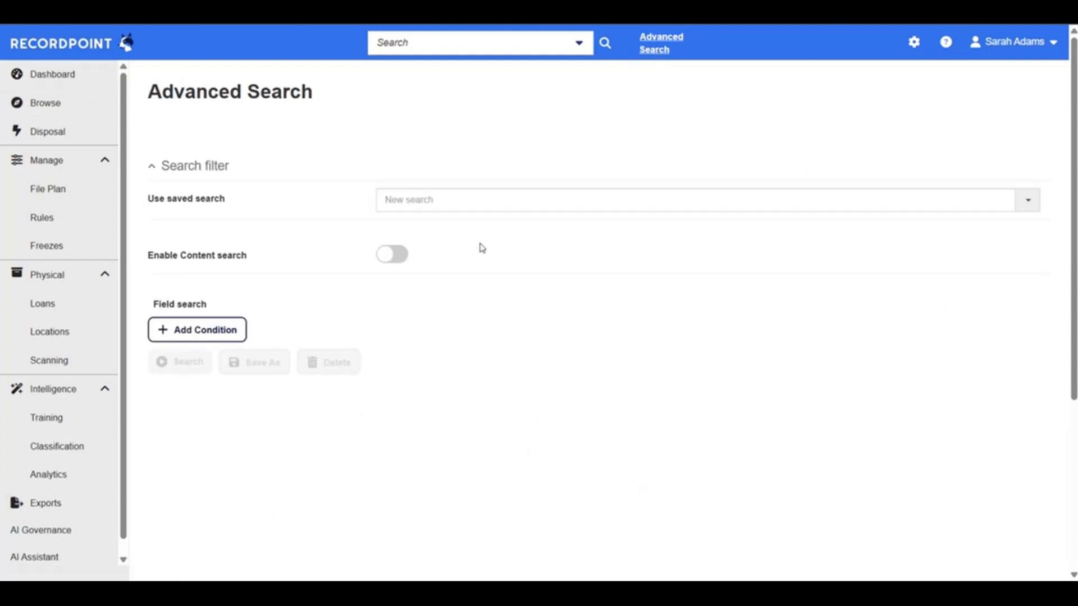
{"action": "left_click", "coordinate": [172, 325]}
{"action": "left_click", "coordinate": [250, 339]}
{"action": "type", "text": "content"}
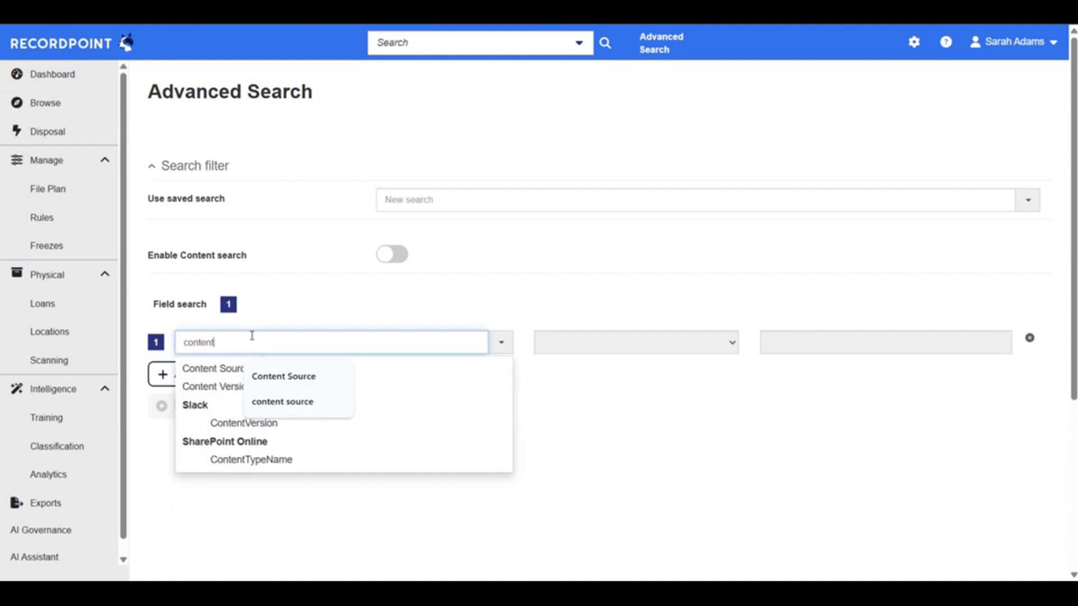
{"action": "left_click", "coordinate": [241, 368]}
{"action": "left_click", "coordinate": [877, 342]}
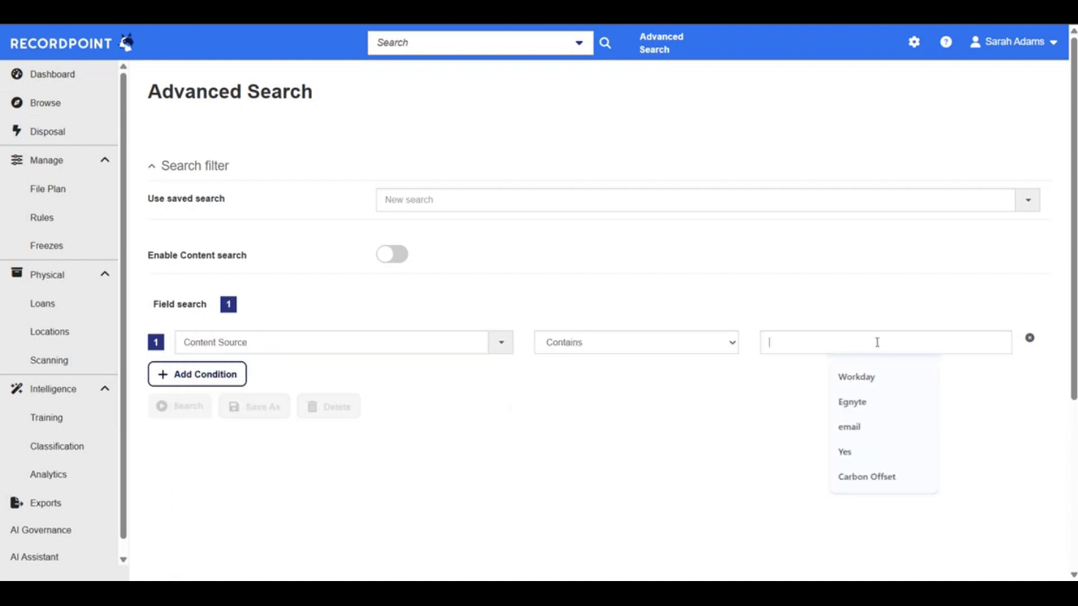
{"action": "type", "text": "Workday"}
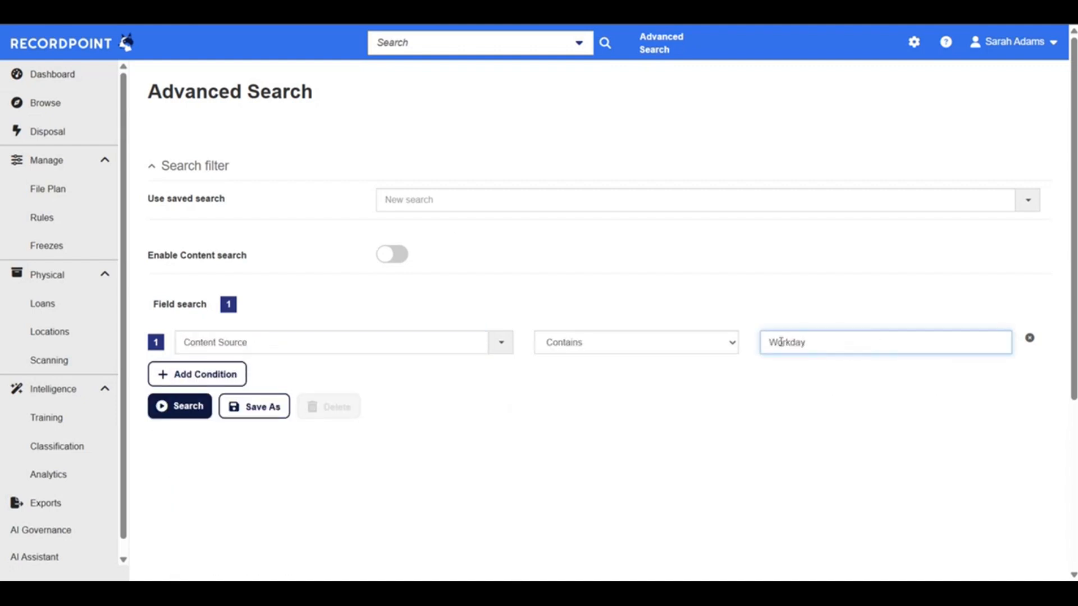
{"action": "left_click", "coordinate": [177, 411]}
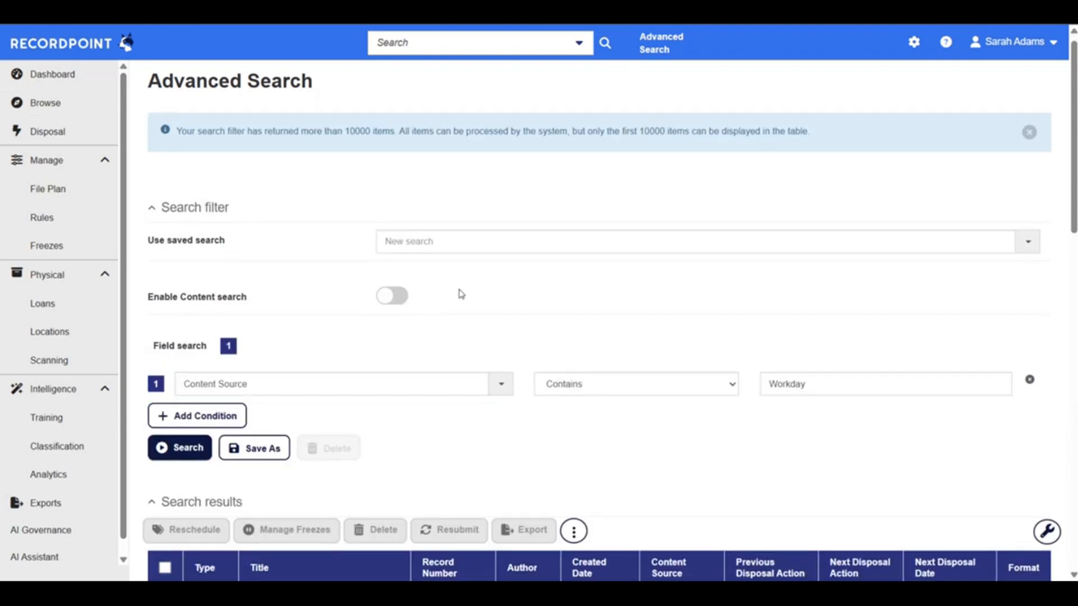
{"action": "scroll", "coordinate": [460, 293], "scroll_direction": "down", "scroll_amount": 2}
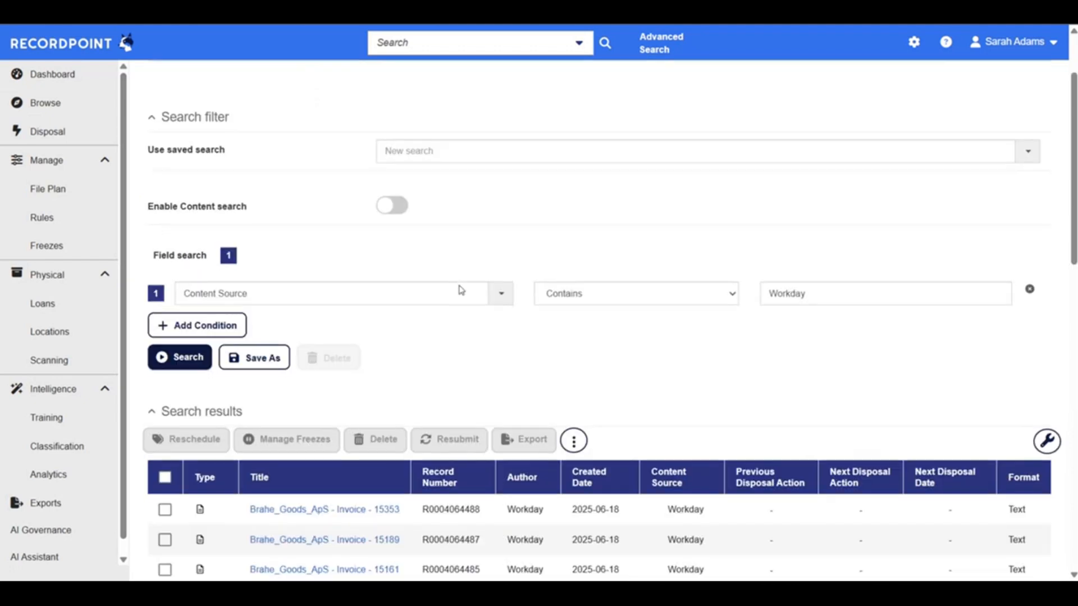
{"action": "scroll", "coordinate": [461, 290], "scroll_direction": "down", "scroll_amount": 5}
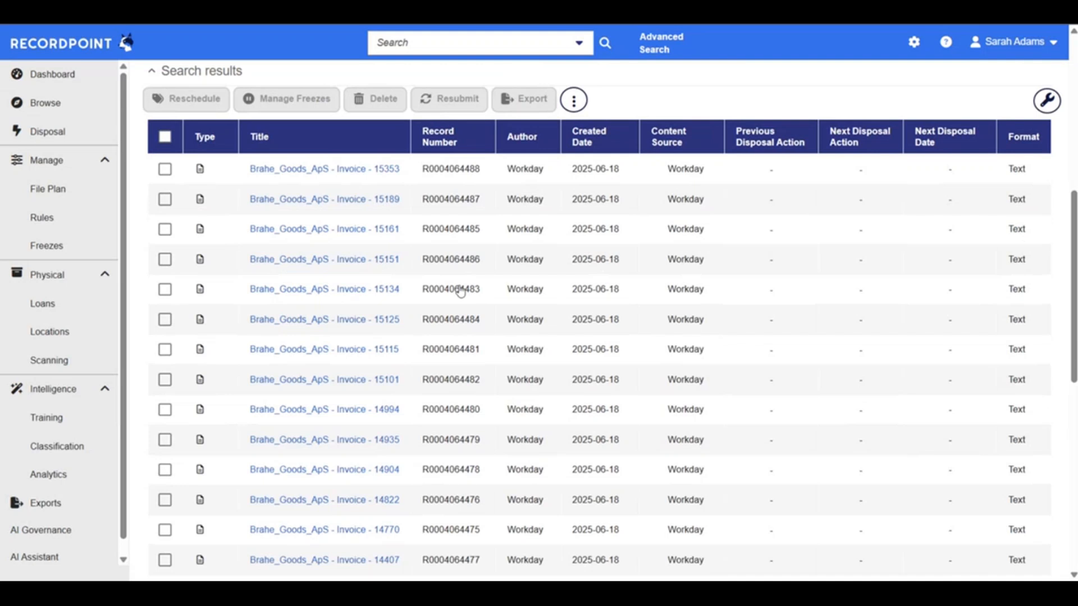
Add a second search condition requiring Record Number to contain F, and rerun the search
{"action": "scroll", "coordinate": [461, 290], "scroll_direction": "up", "scroll_amount": 4}
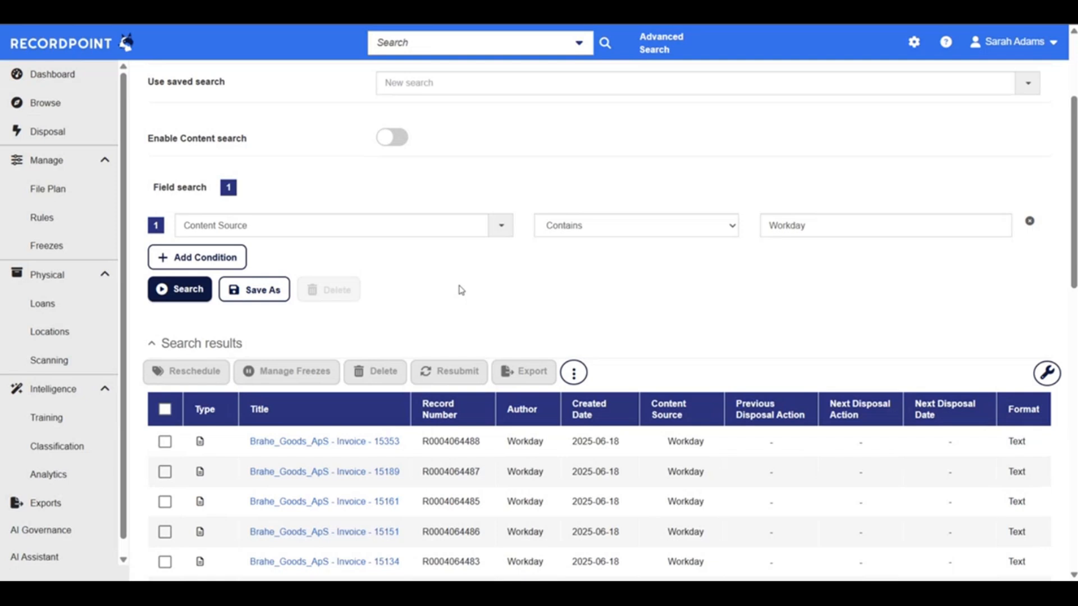
{"action": "left_click", "coordinate": [217, 257]}
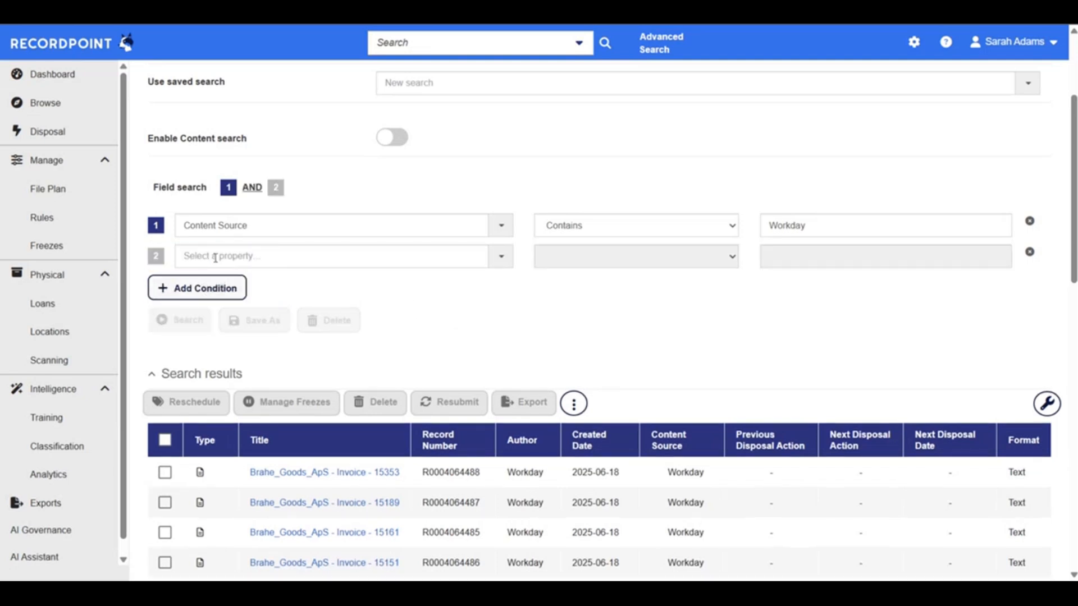
{"action": "left_click", "coordinate": [256, 257]}
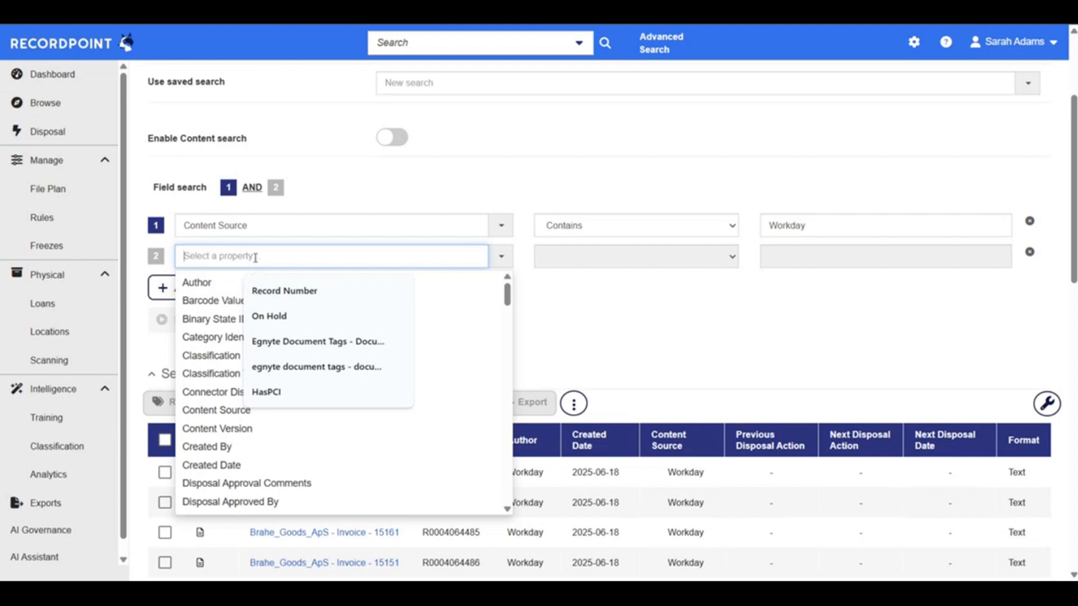
{"action": "type", "text": "record"}
{"action": "left_click", "coordinate": [254, 287]}
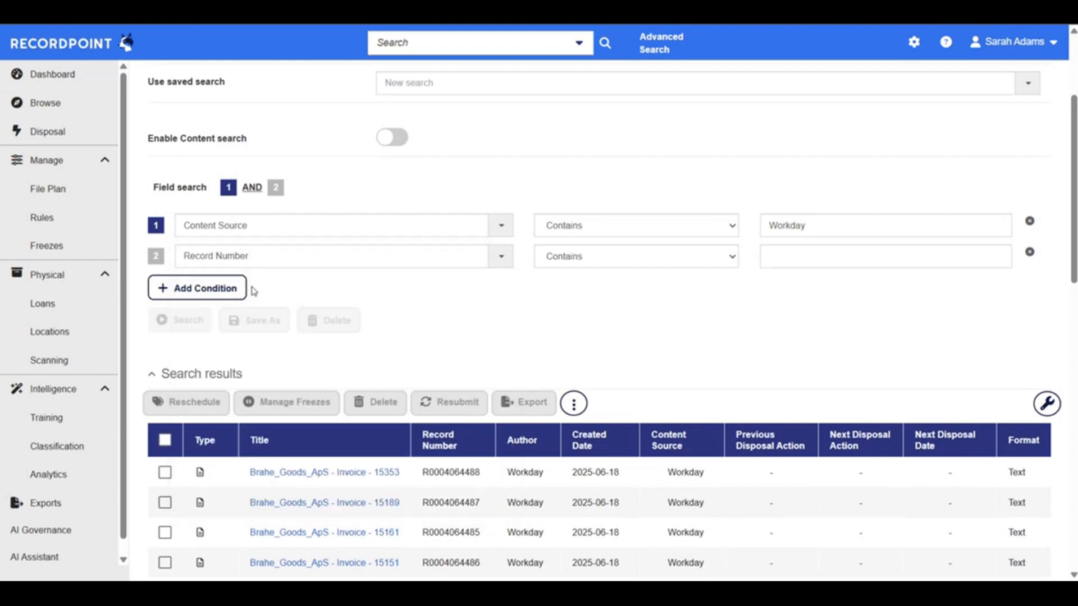
{"action": "left_click", "coordinate": [816, 261]}
{"action": "type", "text": "F"}
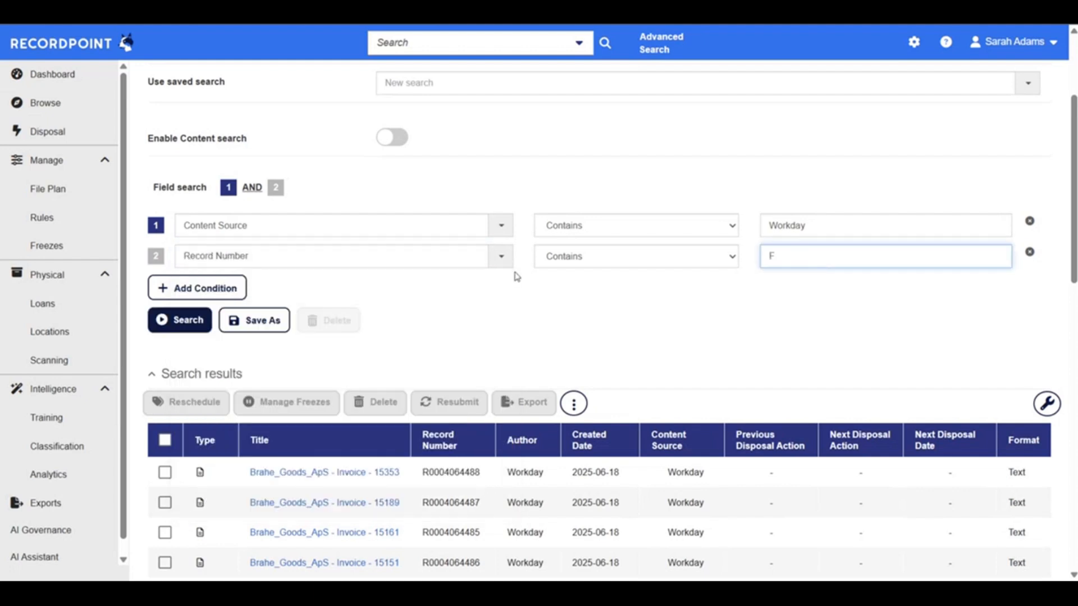
{"action": "left_click", "coordinate": [179, 320]}
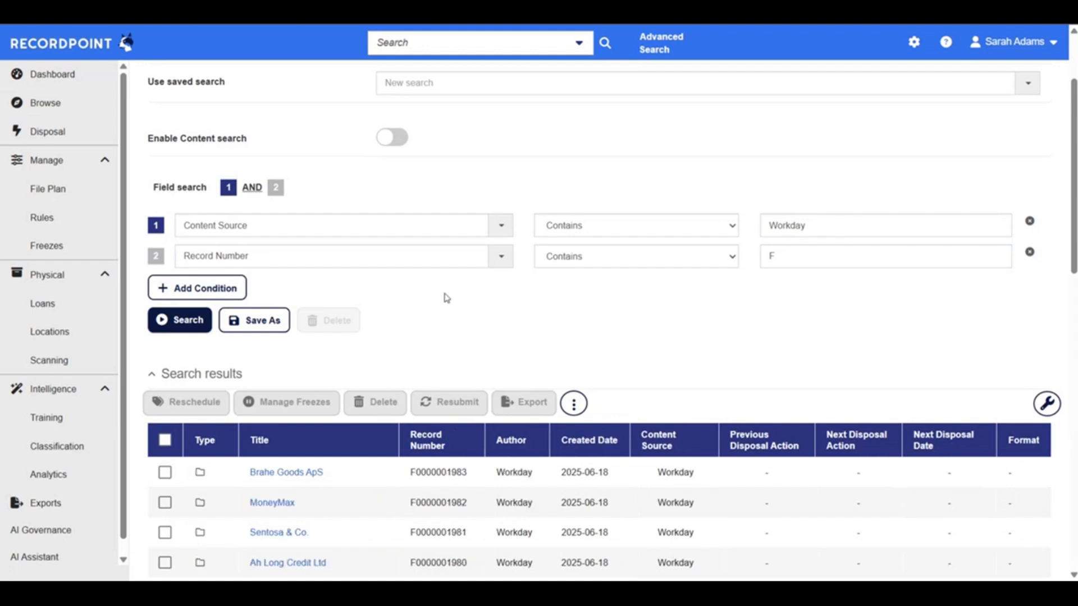
Examine the Workday record folders returned by the search, checking their titles and record numbers
{"action": "scroll", "coordinate": [495, 318], "scroll_direction": "down", "scroll_amount": 1}
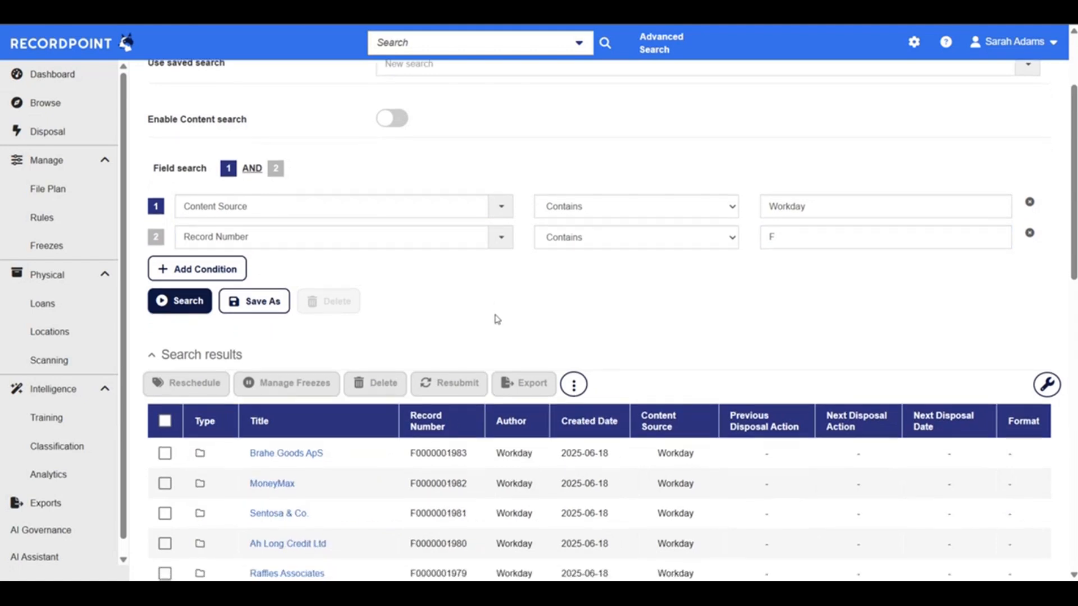
{"action": "scroll", "coordinate": [496, 317], "scroll_direction": "down", "scroll_amount": 4}
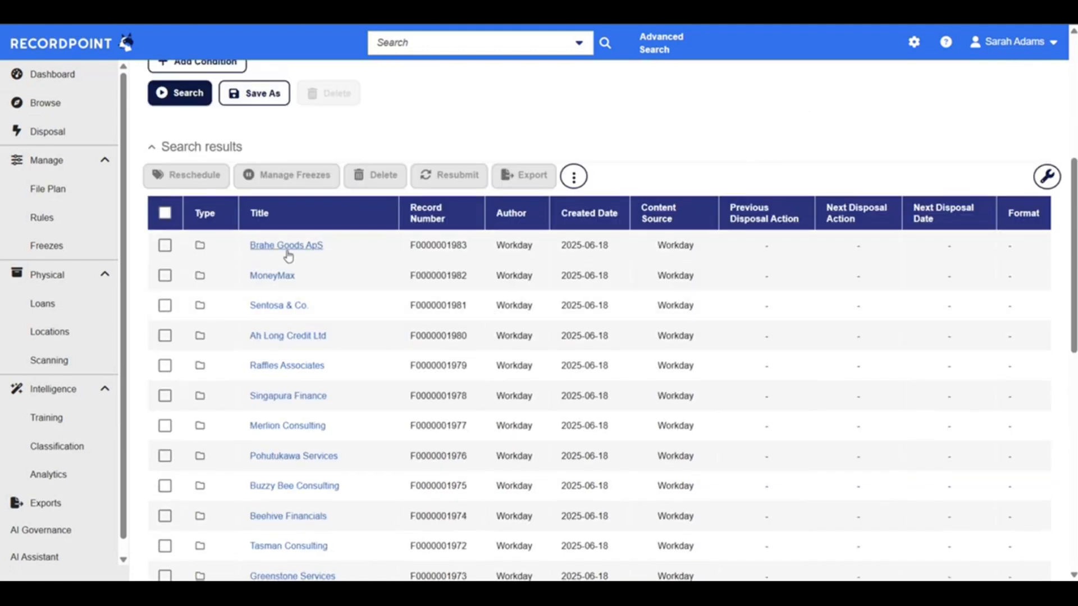
{"action": "scroll", "coordinate": [298, 447], "scroll_direction": "down", "scroll_amount": 3}
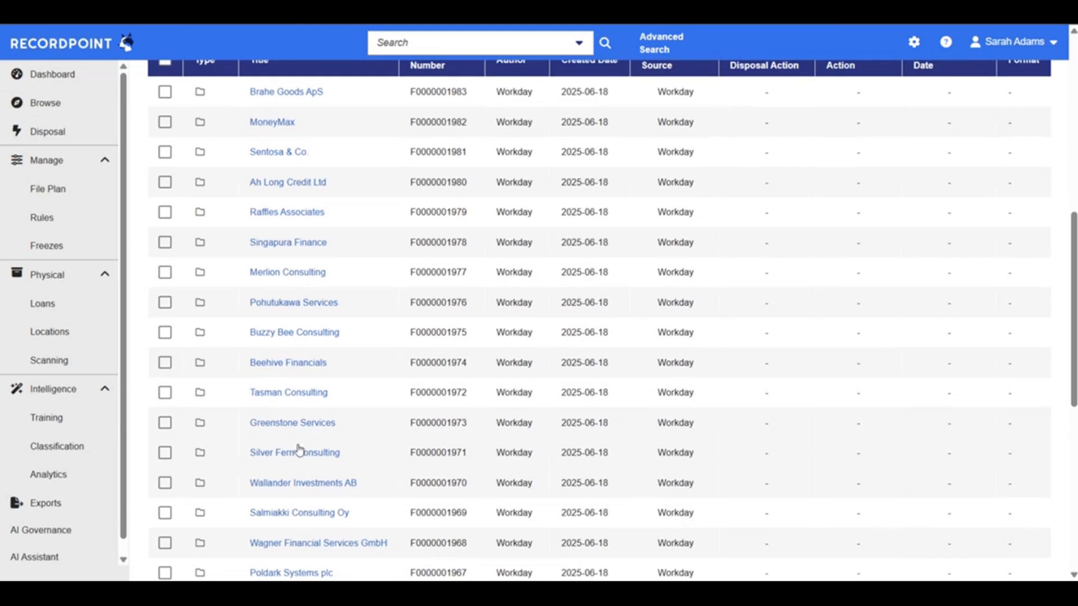
{"action": "scroll", "coordinate": [298, 447], "scroll_direction": "down", "scroll_amount": 5}
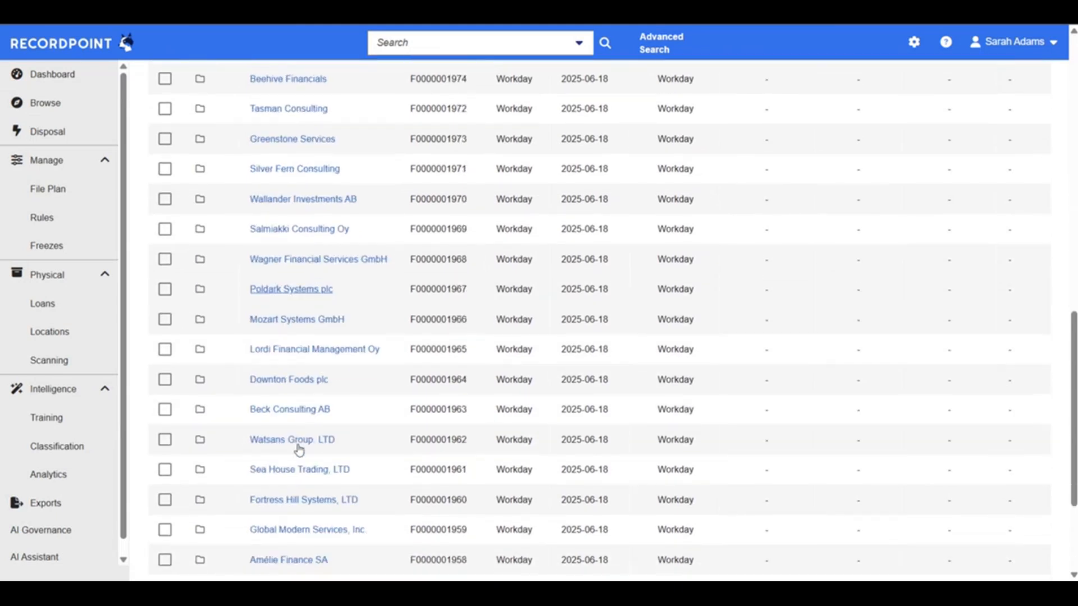
{"action": "scroll", "coordinate": [299, 385], "scroll_direction": "down", "scroll_amount": 3}
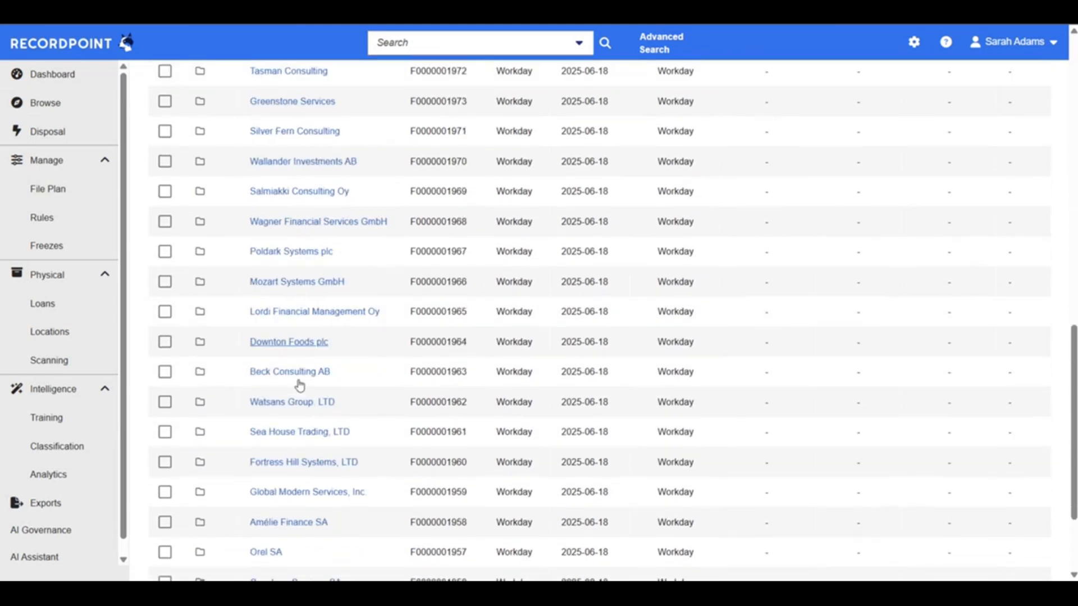
{"action": "scroll", "coordinate": [304, 440], "scroll_direction": "up", "scroll_amount": 6}
{"action": "scroll", "coordinate": [304, 438], "scroll_direction": "up", "scroll_amount": 6}
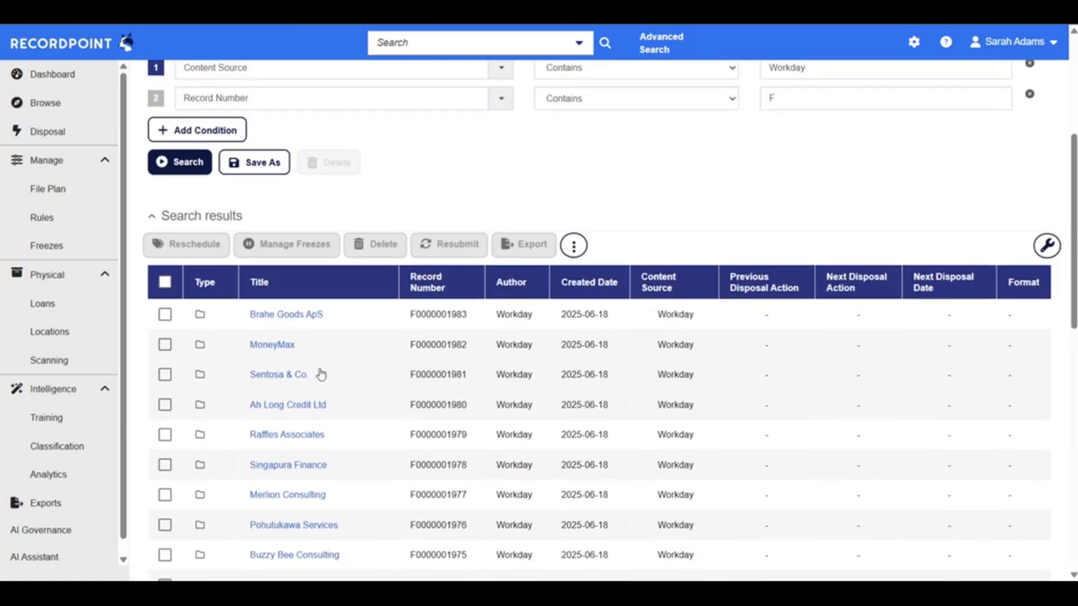
{"action": "scroll", "coordinate": [321, 374], "scroll_direction": "down", "scroll_amount": 10}
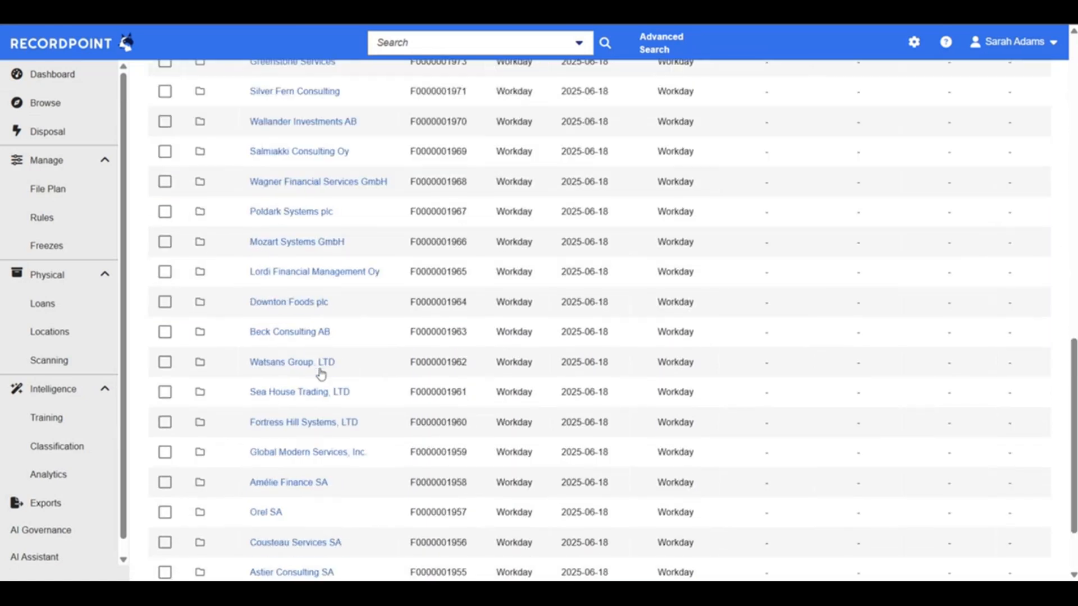
Add a third search condition requiring Title to contain 1, and rerun the advanced search
{"action": "scroll", "coordinate": [321, 374], "scroll_direction": "up", "scroll_amount": 10}
{"action": "left_click", "coordinate": [193, 404]}
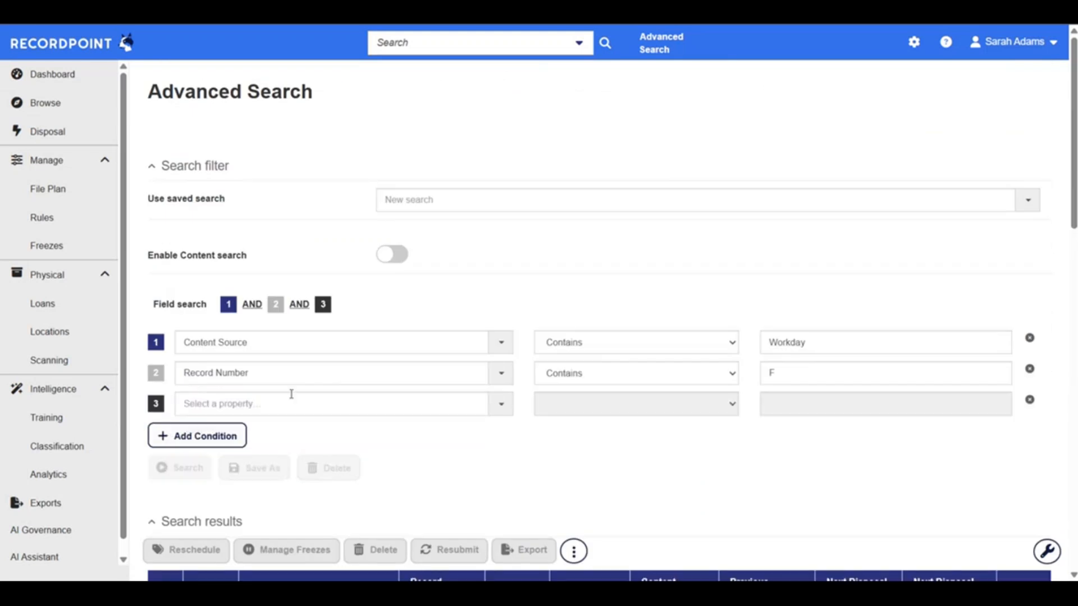
{"action": "left_click", "coordinate": [285, 404]}
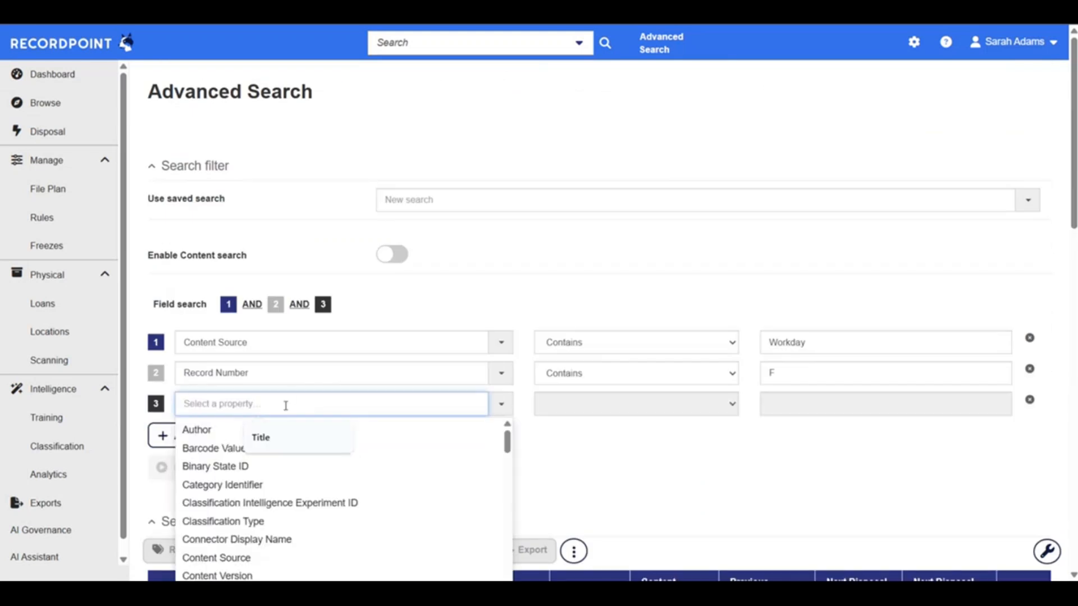
{"action": "type", "text": "Title"}
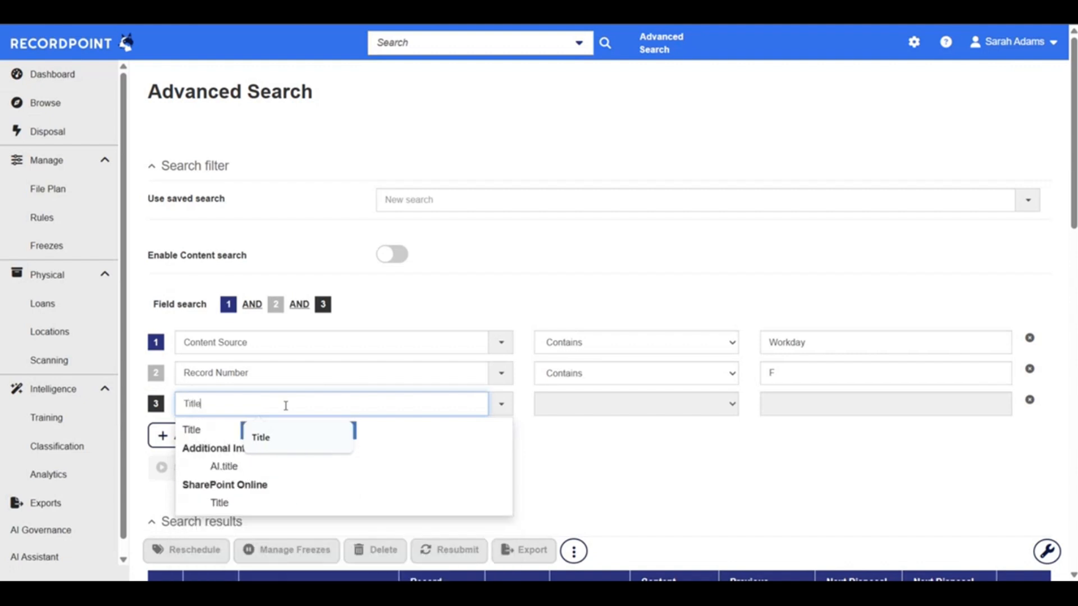
{"action": "key", "text": "Down"}
{"action": "key", "text": "Return"}
{"action": "left_click", "coordinate": [808, 405]}
{"action": "type", "text": "1"}
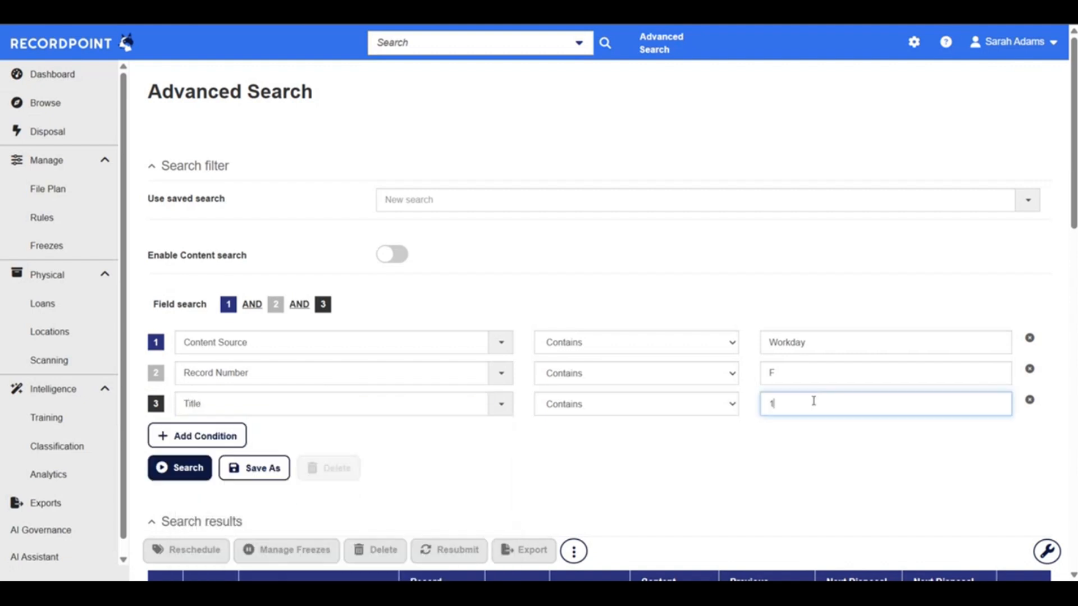
{"action": "left_click", "coordinate": [637, 433]}
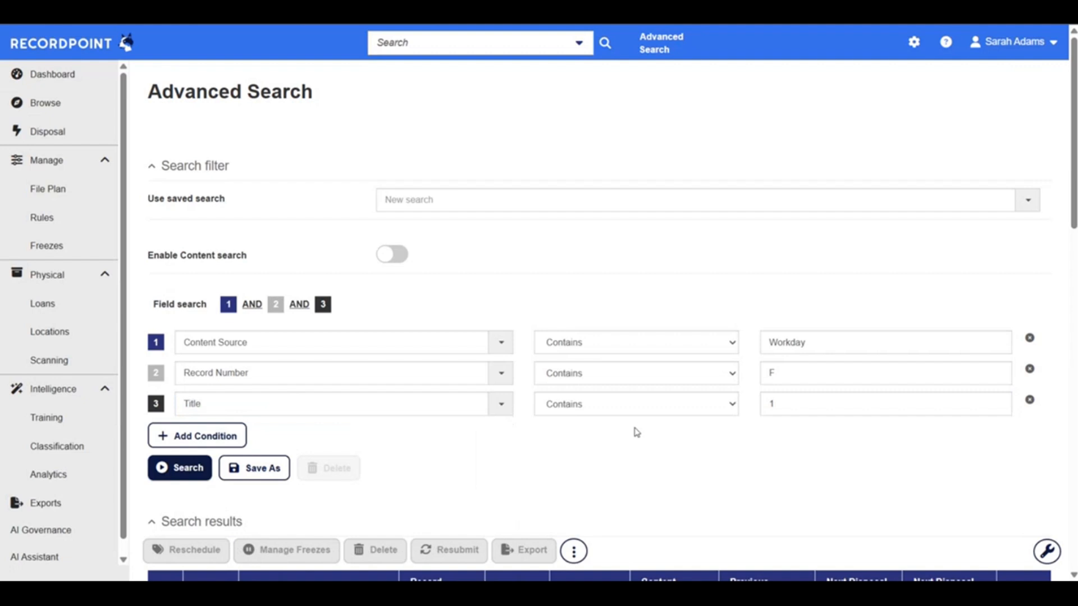
Examine the numerically titled Workday record folders in the search results, and expand one of them to inspect its contents
{"action": "scroll", "coordinate": [637, 432], "scroll_direction": "down", "scroll_amount": 1}
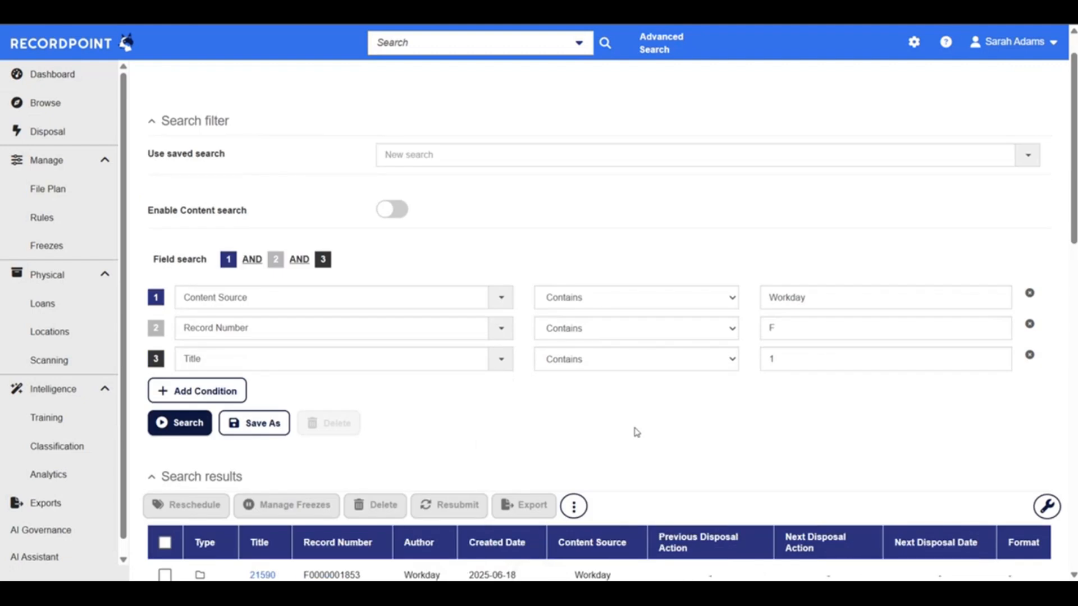
{"action": "scroll", "coordinate": [636, 432], "scroll_direction": "down", "scroll_amount": 2}
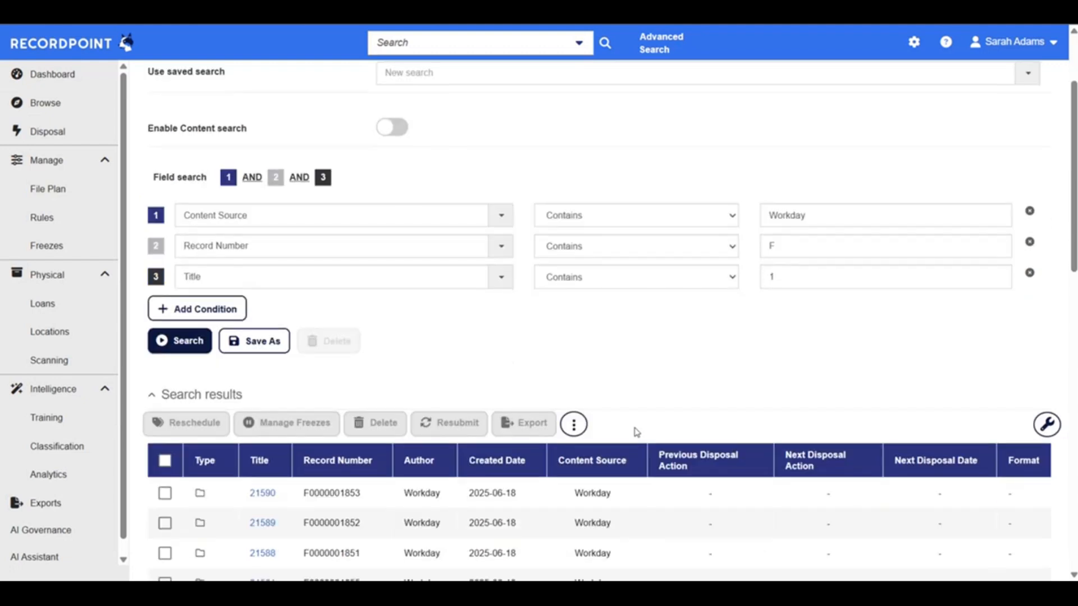
{"action": "scroll", "coordinate": [637, 433], "scroll_direction": "down", "scroll_amount": 4}
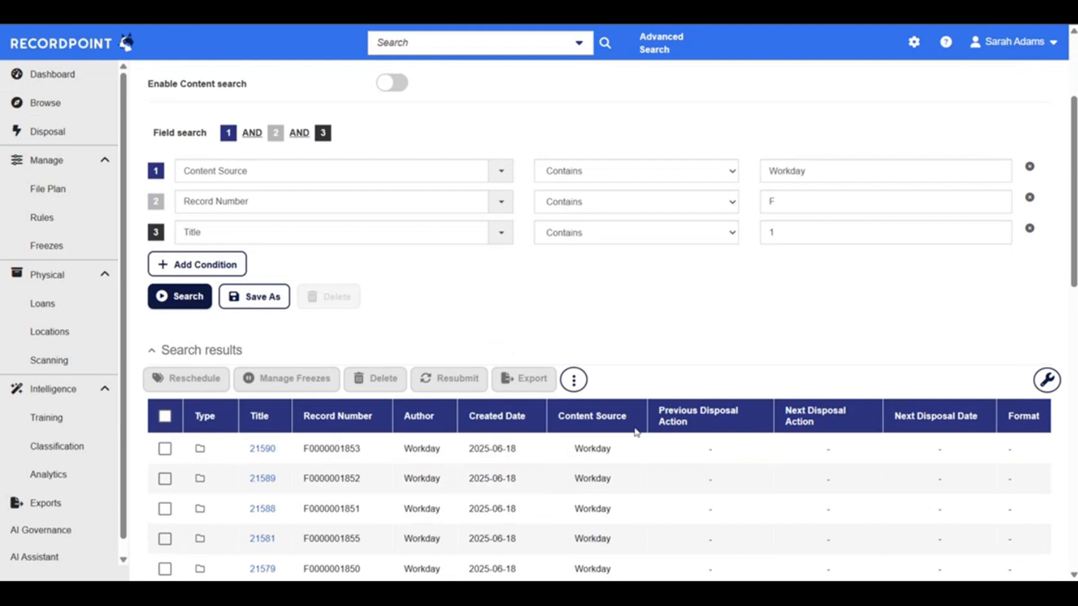
{"action": "left_click", "coordinate": [274, 364]}
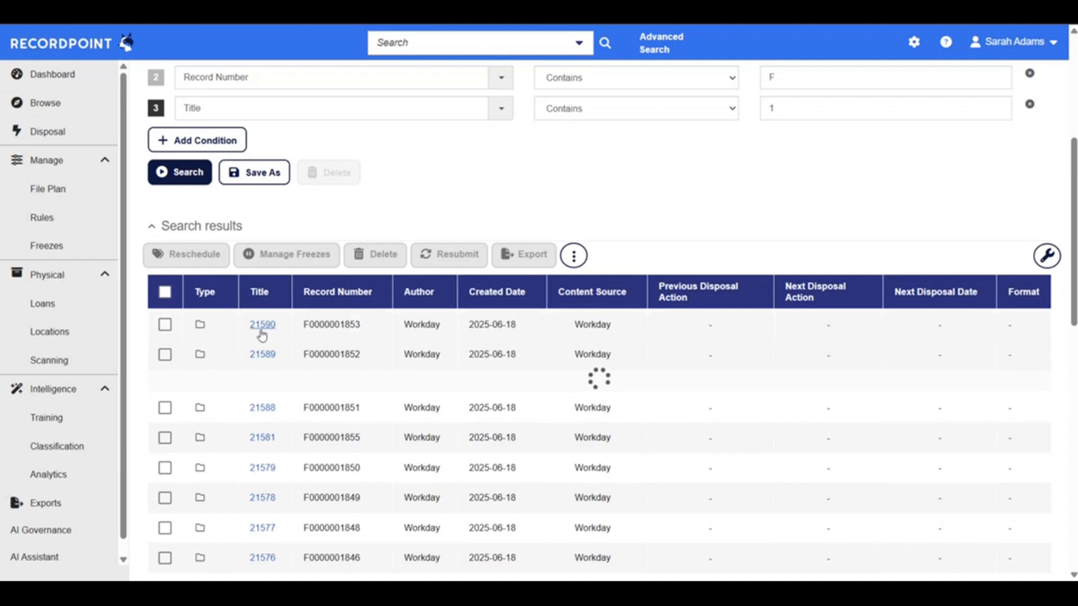
{"action": "scroll", "coordinate": [266, 390], "scroll_direction": "down", "scroll_amount": 5}
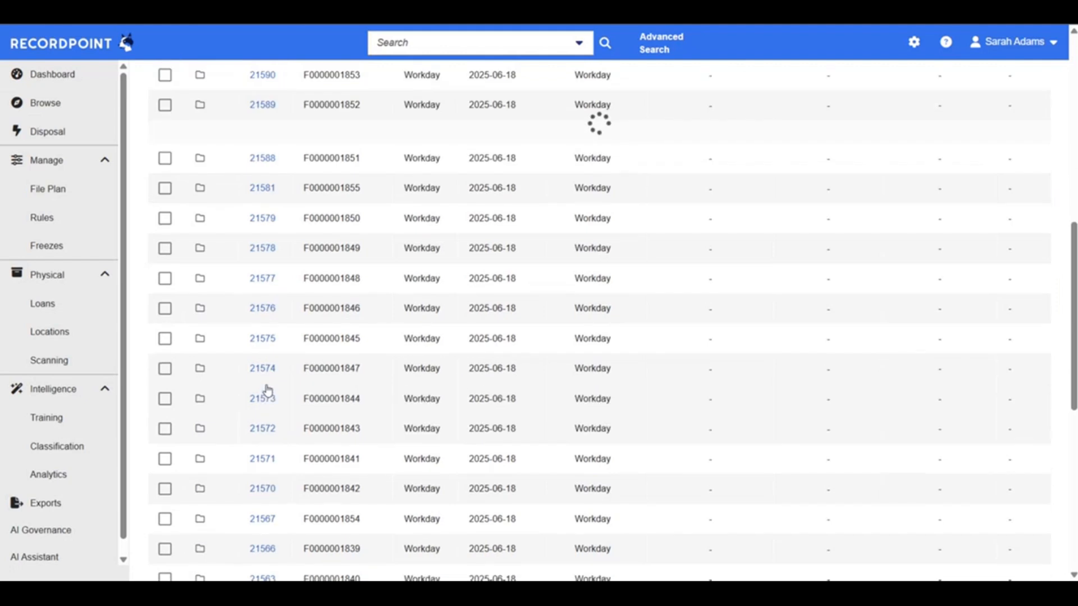
{"action": "scroll", "coordinate": [266, 390], "scroll_direction": "up", "scroll_amount": 10}
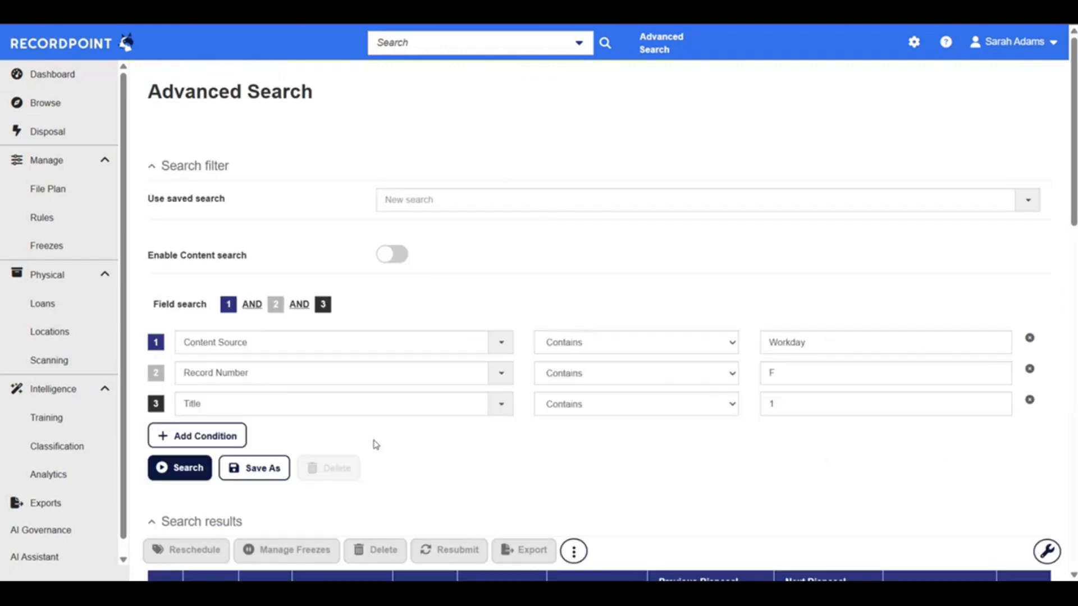
{"action": "scroll", "coordinate": [374, 443], "scroll_direction": "down", "scroll_amount": 18}
{"action": "scroll", "coordinate": [374, 446], "scroll_direction": "up", "scroll_amount": 1}
{"action": "scroll", "coordinate": [375, 446], "scroll_direction": "up", "scroll_amount": 17}
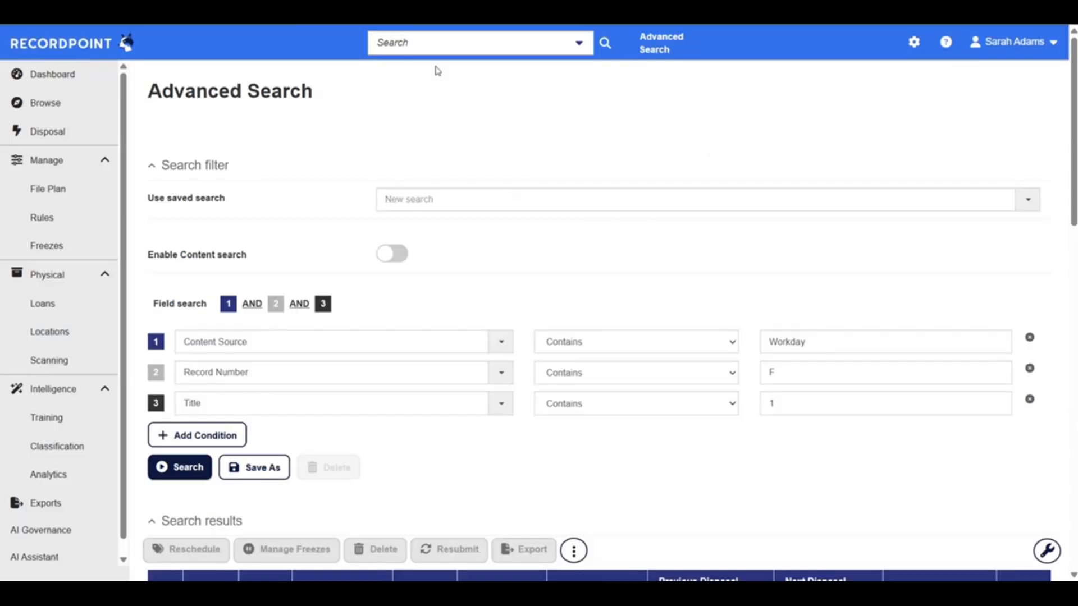
{"action": "left_click", "coordinate": [439, 45]}
{"action": "key", "text": "ctrl+v"}
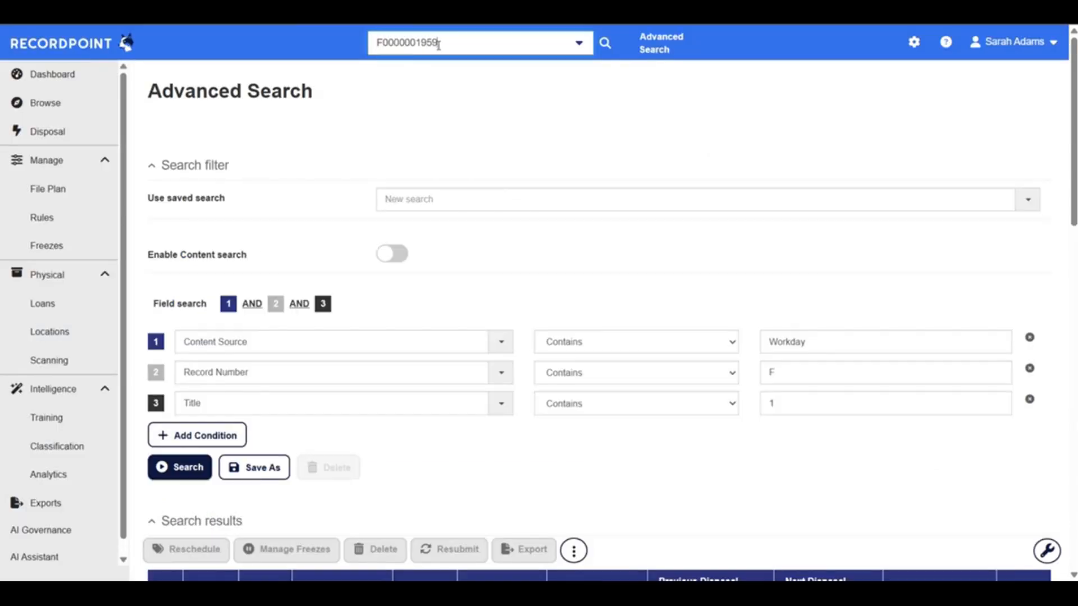
{"action": "key", "text": "Return"}
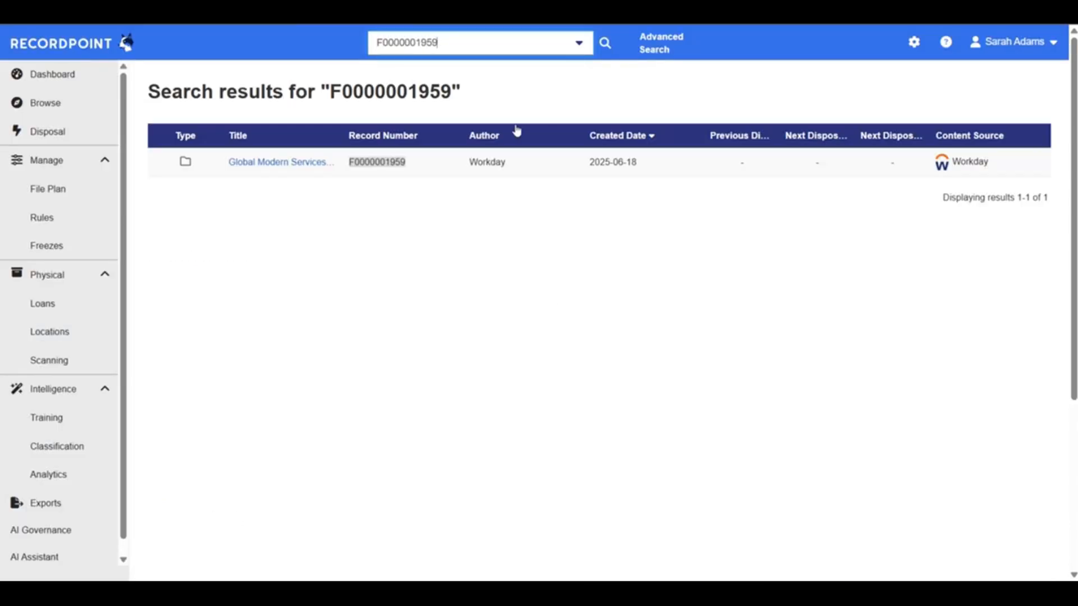
{"action": "left_click", "coordinate": [274, 163]}
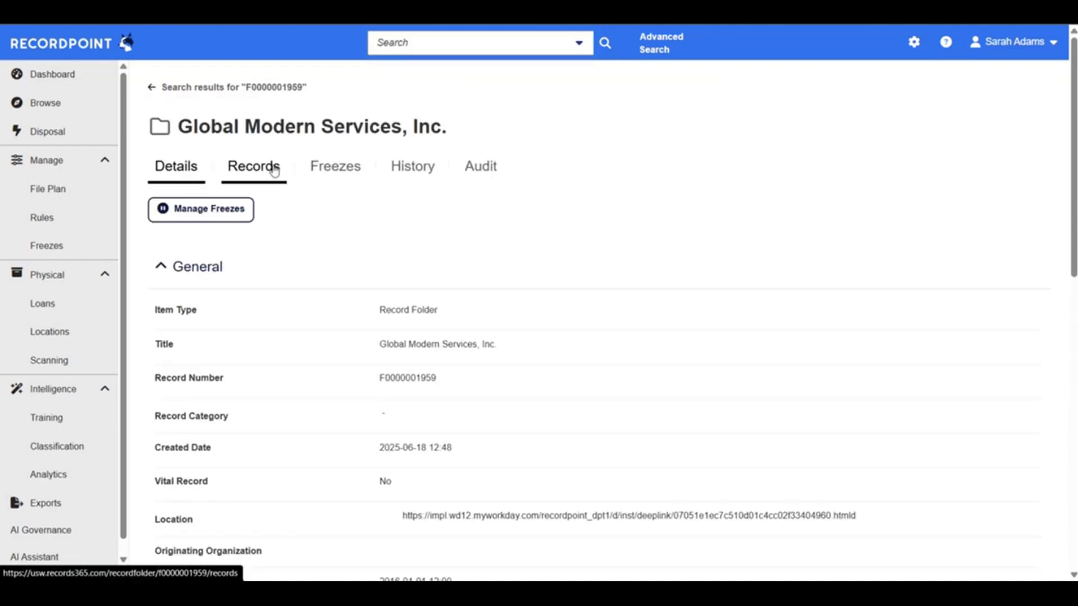
{"action": "left_click", "coordinate": [657, 272]}
{"action": "left_click", "coordinate": [643, 272]}
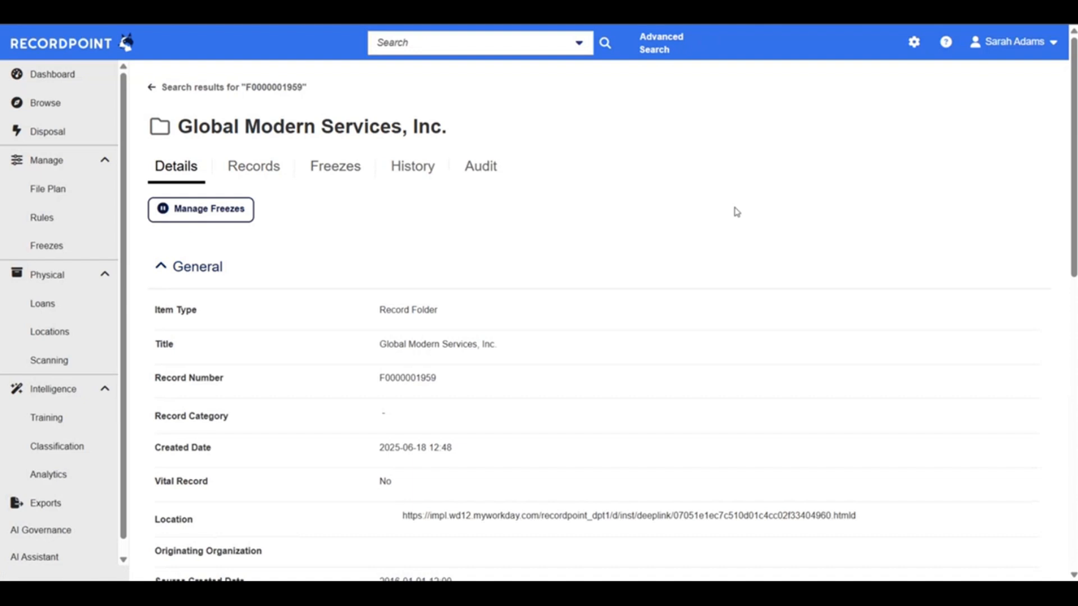
Review the folder's General details, checking its record number, item type, title and Workday location link
{"action": "scroll", "coordinate": [713, 202], "scroll_direction": "down", "scroll_amount": 3}
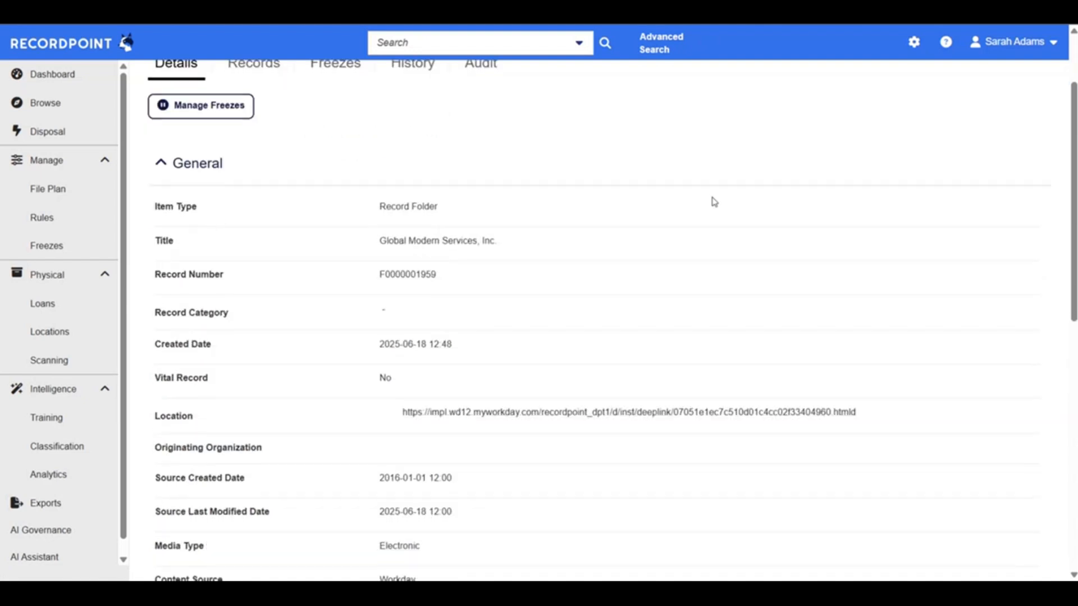
{"action": "left_click_drag", "start_coordinate": [372, 233], "coordinate": [494, 228]}
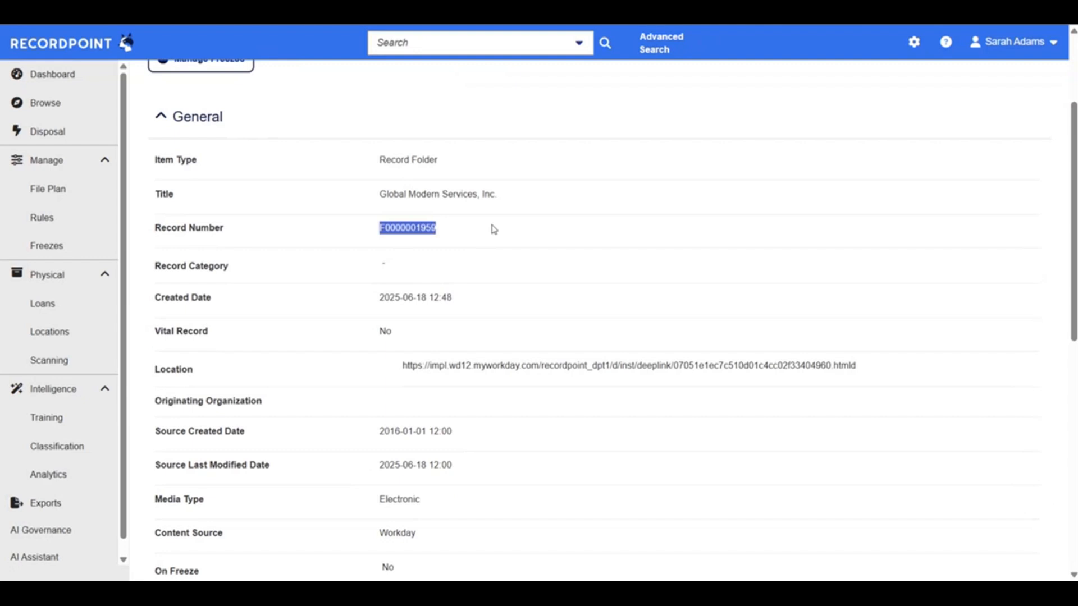
{"action": "left_click_drag", "start_coordinate": [410, 161], "coordinate": [489, 161]}
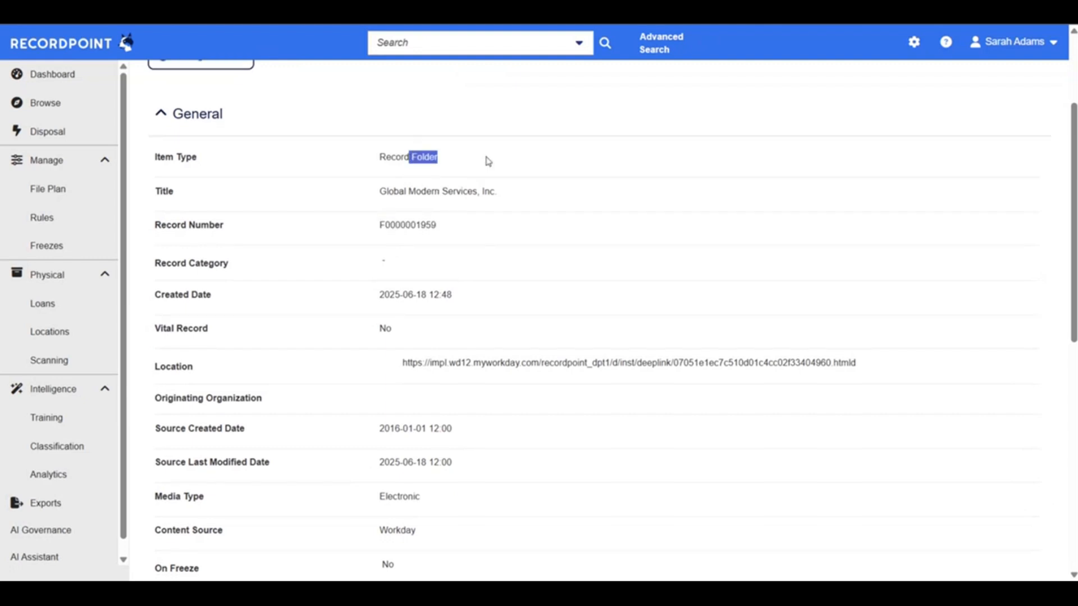
{"action": "scroll", "coordinate": [489, 161], "scroll_direction": "down", "scroll_amount": 1}
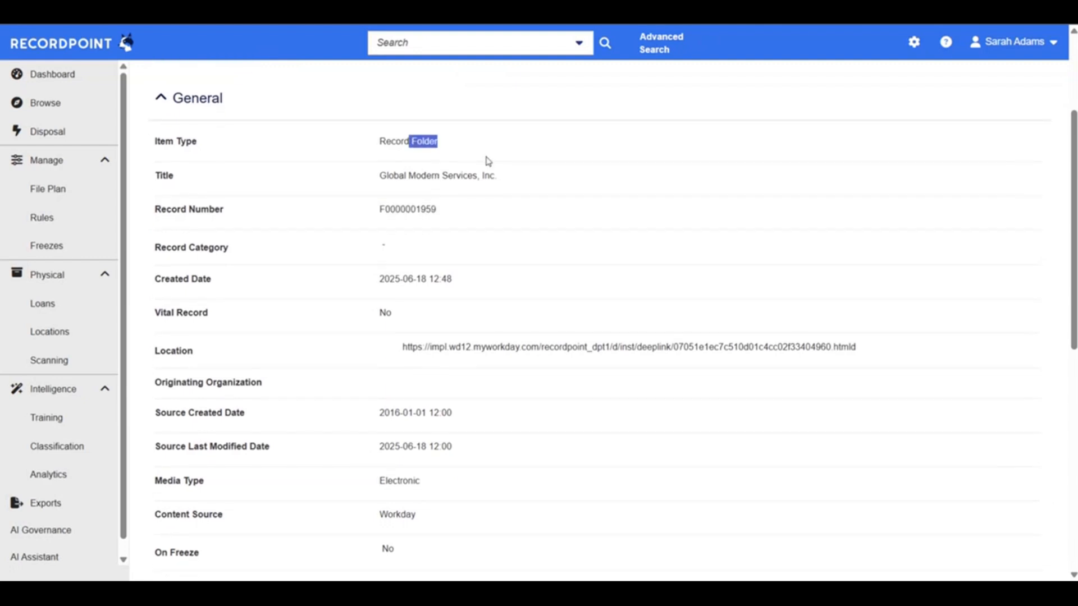
{"action": "triple_click", "coordinate": [435, 178]}
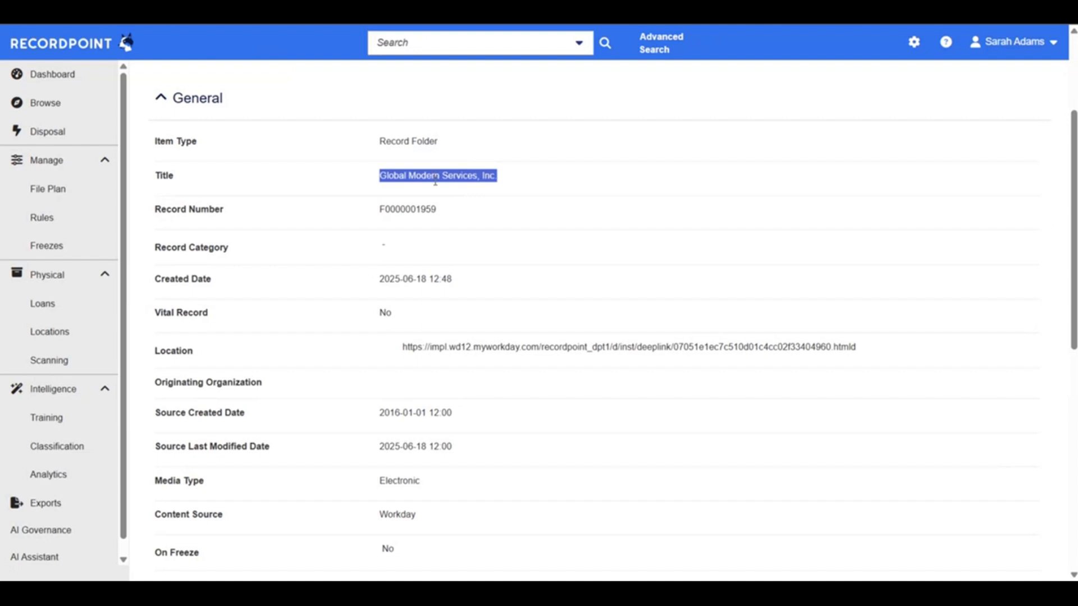
{"action": "scroll", "coordinate": [476, 265], "scroll_direction": "down", "scroll_amount": 2}
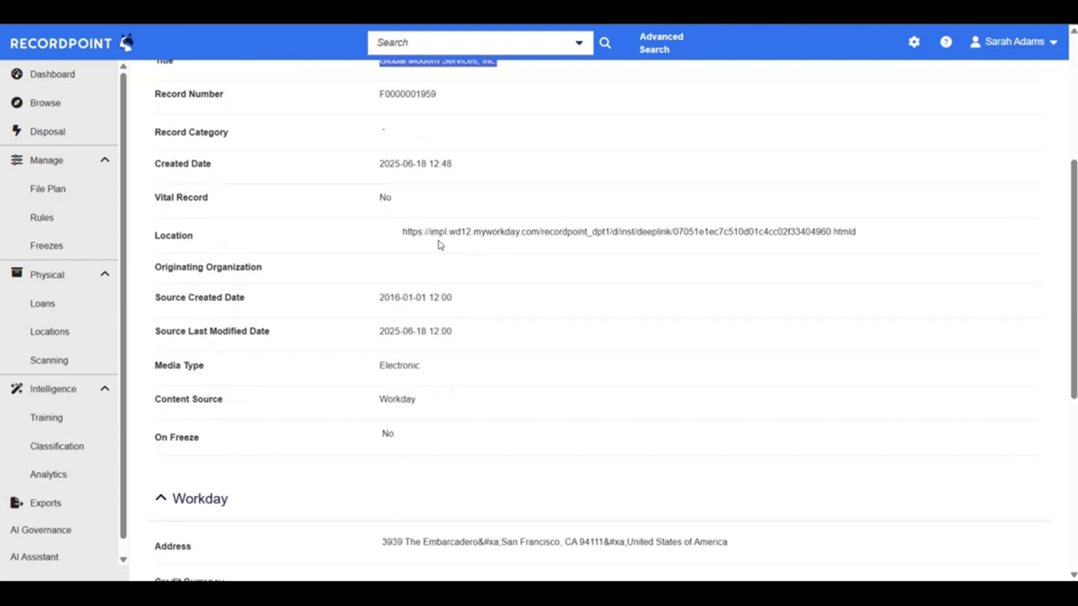
{"action": "left_click_drag", "start_coordinate": [401, 232], "coordinate": [899, 229]}
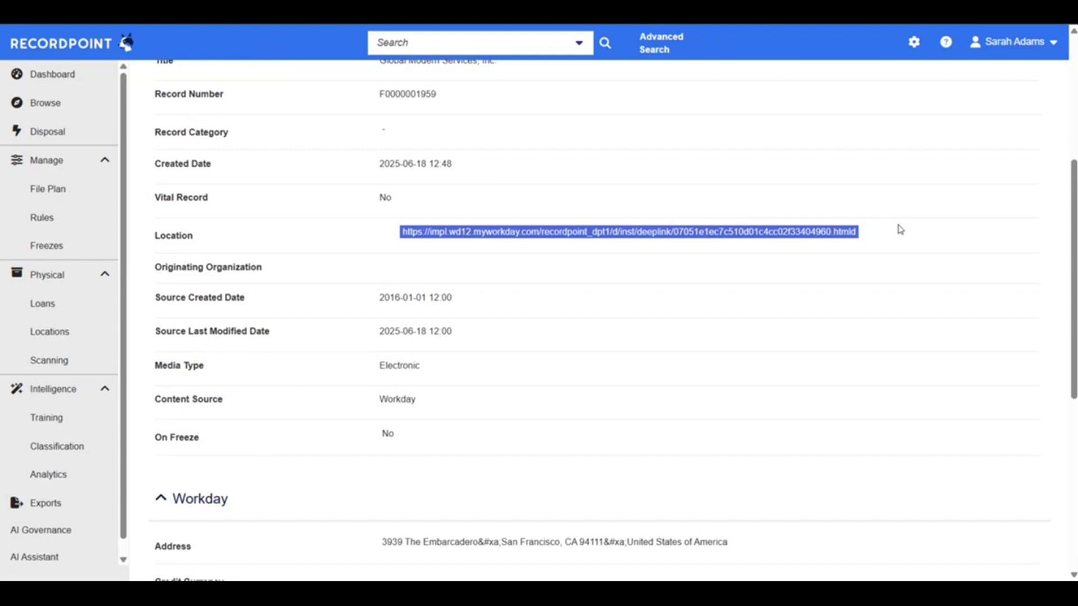
{"action": "scroll", "coordinate": [900, 229], "scroll_direction": "down", "scroll_amount": 1}
{"action": "scroll", "coordinate": [741, 351], "scroll_direction": "down", "scroll_amount": 2}
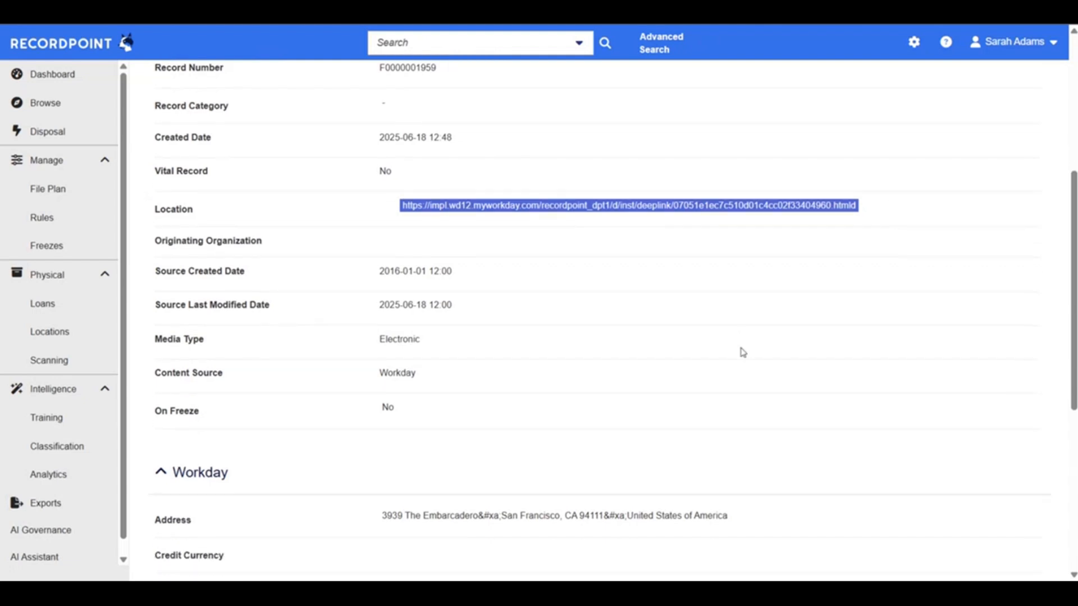
Check the folder's Source Created Date and its Workday metadata, including the Customer ID and Customer Satisfaction Score
{"action": "left_click_drag", "start_coordinate": [361, 151], "coordinate": [488, 141]}
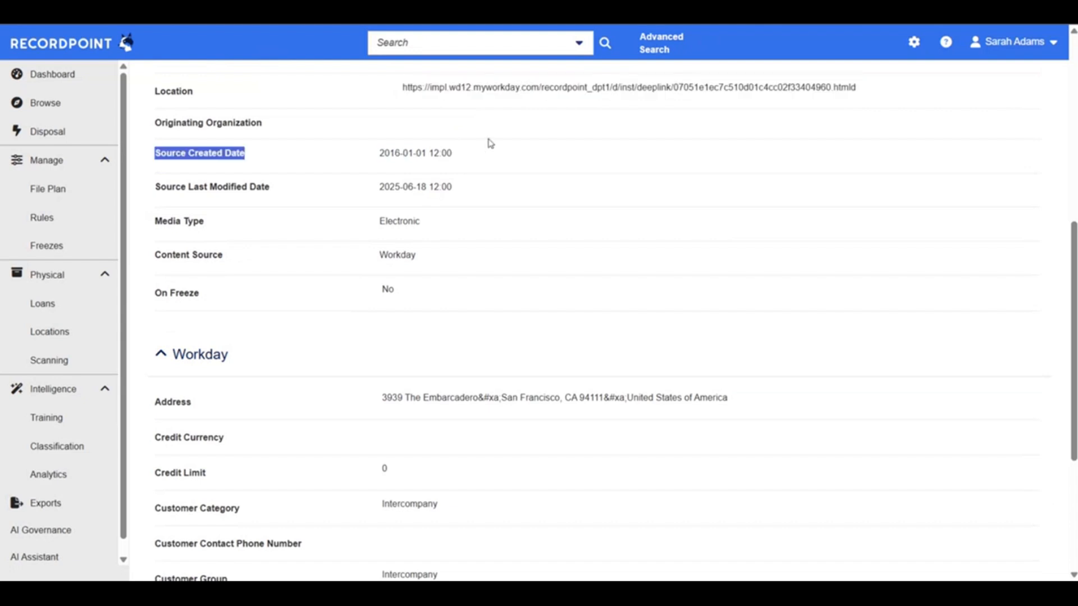
{"action": "left_click", "coordinate": [418, 153]}
{"action": "triple_click", "coordinate": [417, 153]}
{"action": "scroll", "coordinate": [417, 154], "scroll_direction": "down", "scroll_amount": 1}
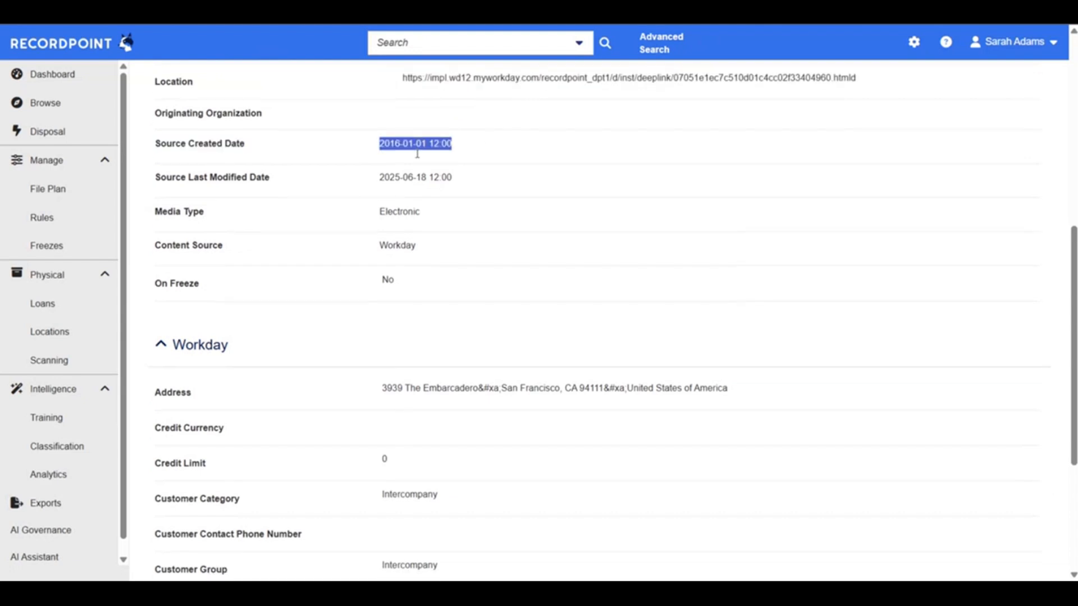
{"action": "scroll", "coordinate": [418, 157], "scroll_direction": "down", "scroll_amount": 4}
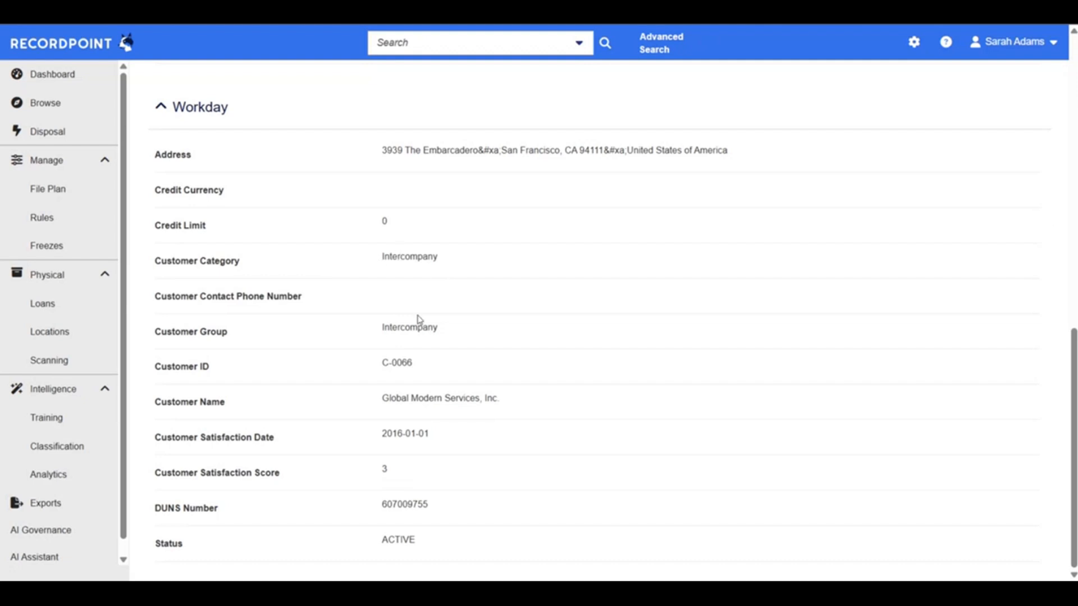
{"action": "left_click_drag", "start_coordinate": [372, 363], "coordinate": [458, 368]}
{"action": "left_click_drag", "start_coordinate": [374, 470], "coordinate": [440, 484]}
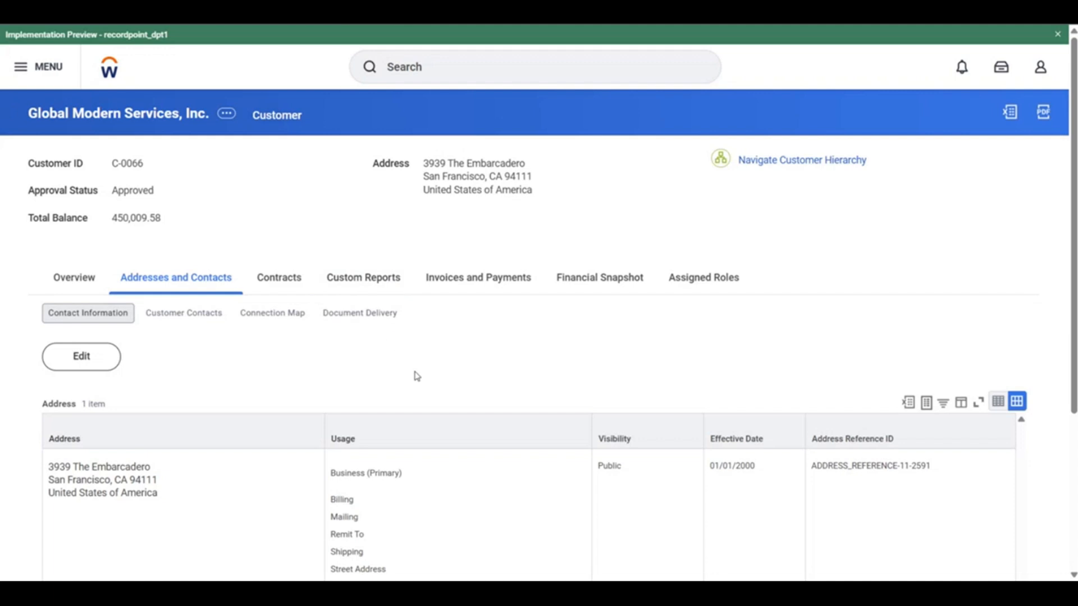
Switch to the Global Modern Services, Inc. customer page in Workday and check its address under Contact Information
{"action": "scroll", "coordinate": [416, 376], "scroll_direction": "down", "scroll_amount": 3}
{"action": "left_click_drag", "start_coordinate": [187, 406], "coordinate": [34, 389]}
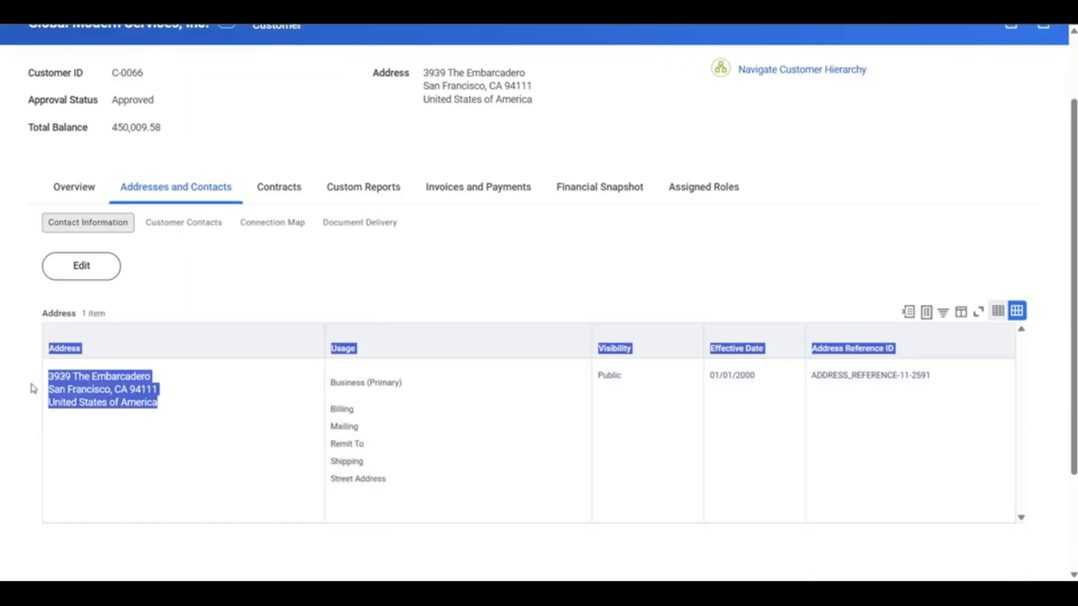
{"action": "left_click", "coordinate": [419, 281]}
{"action": "scroll", "coordinate": [622, 268], "scroll_direction": "up", "scroll_amount": 1}
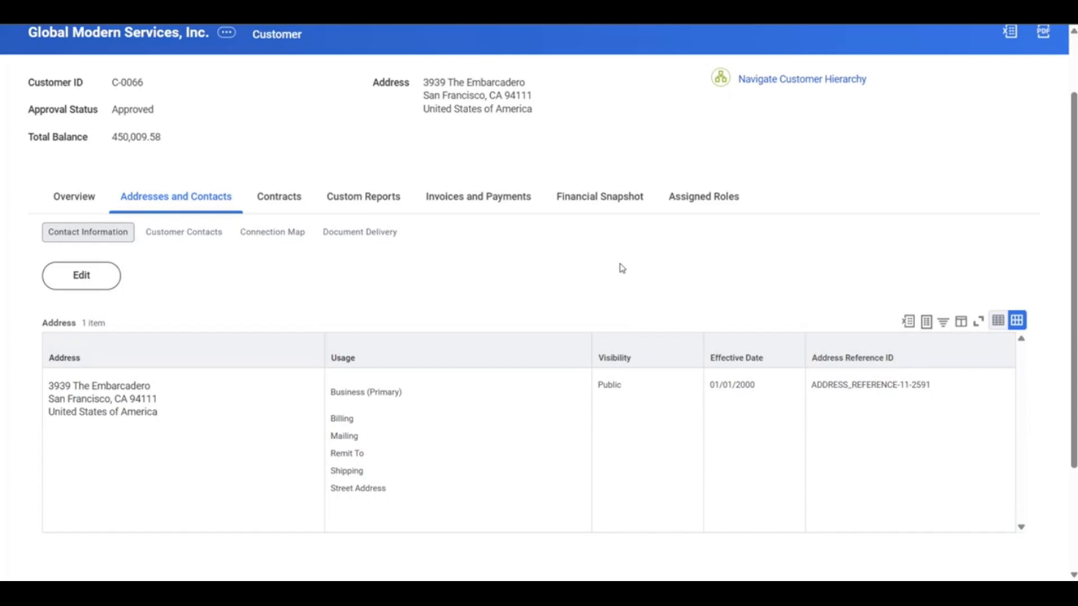
Look through the customer's Contracts, Custom Reports and Overview sections in Workday, checking its ID, approval status and summary fields
{"action": "left_click", "coordinate": [293, 199]}
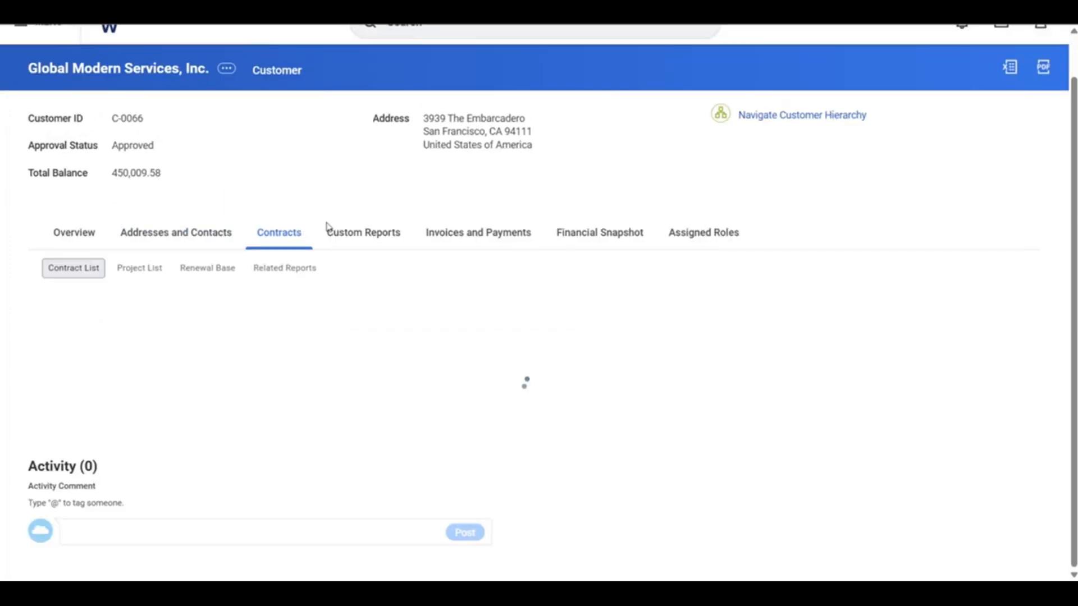
{"action": "left_click", "coordinate": [370, 277]}
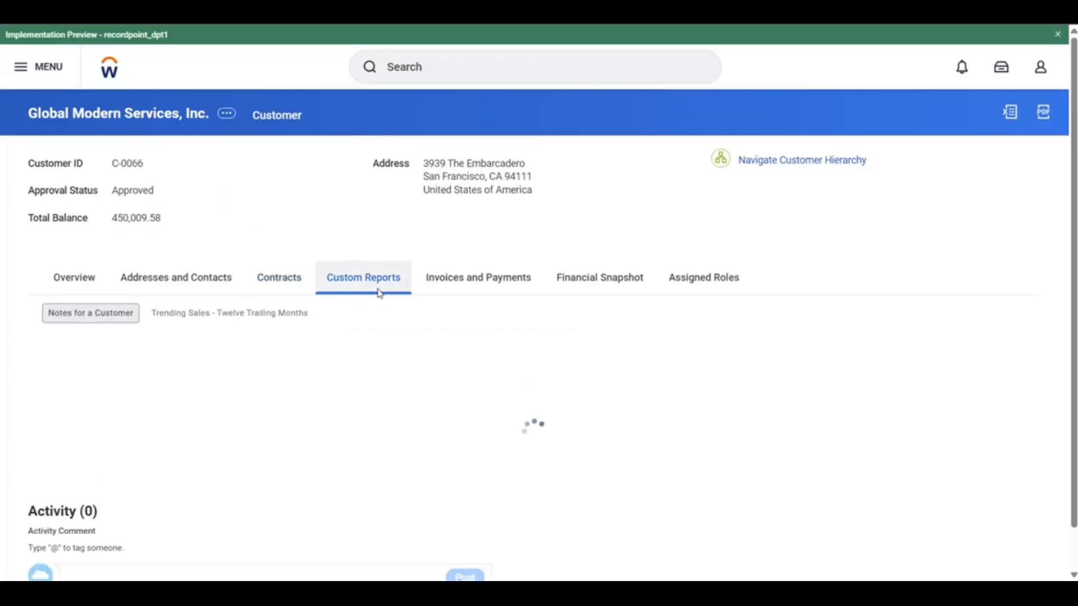
{"action": "left_click_drag", "start_coordinate": [17, 154], "coordinate": [202, 194]}
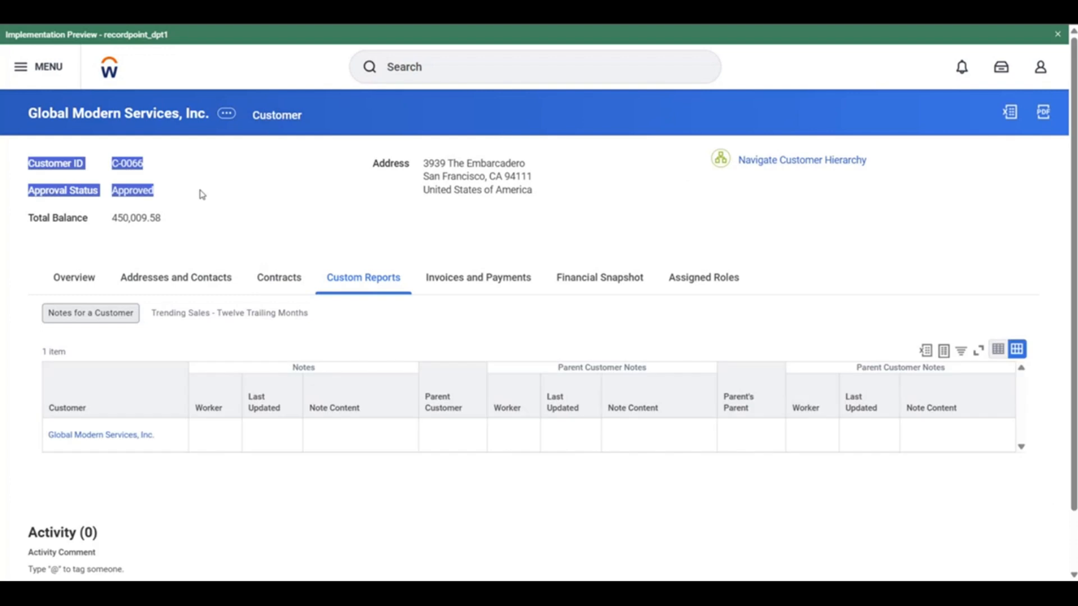
{"action": "left_click", "coordinate": [201, 193]}
{"action": "left_click", "coordinate": [86, 276]}
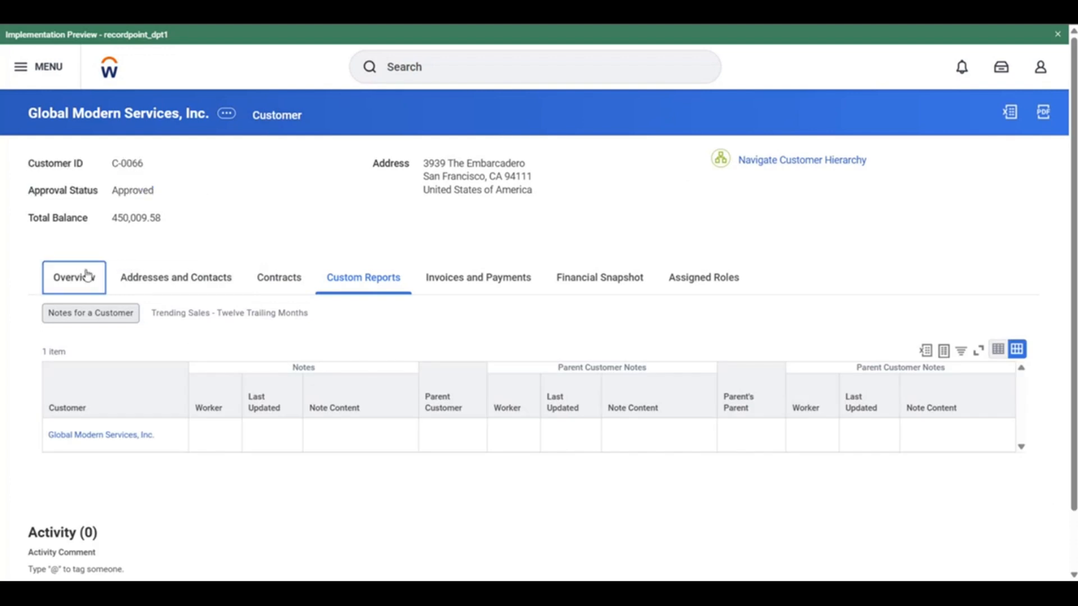
{"action": "scroll", "coordinate": [364, 243], "scroll_direction": "down", "scroll_amount": 8}
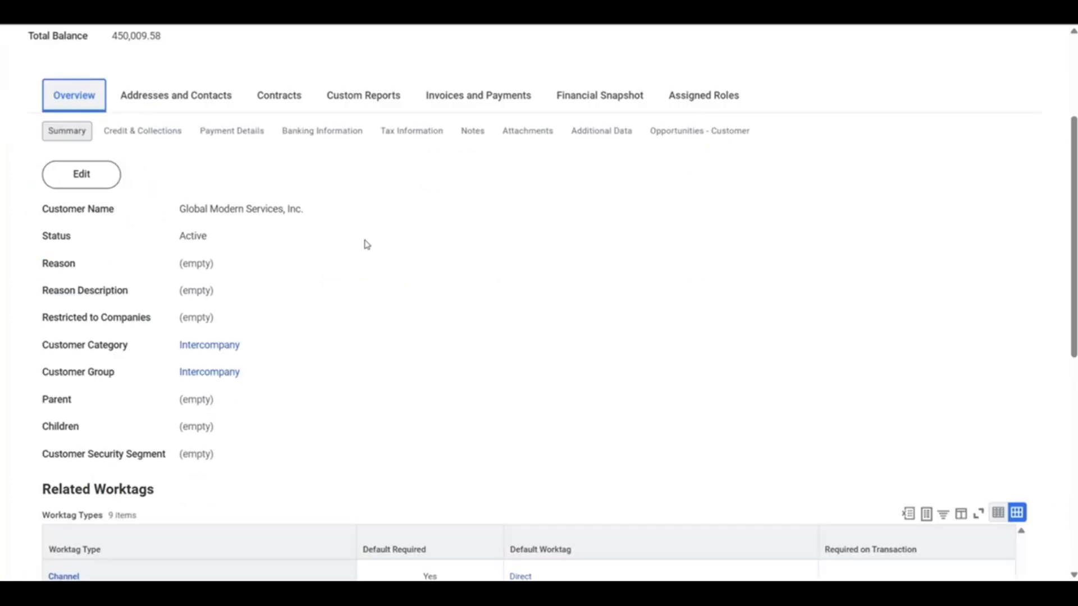
Look through the customer's related worktags and its Invoices and Payments section, checking the recent invoices and the Payments view
{"action": "scroll", "coordinate": [343, 343], "scroll_direction": "down", "scroll_amount": 3}
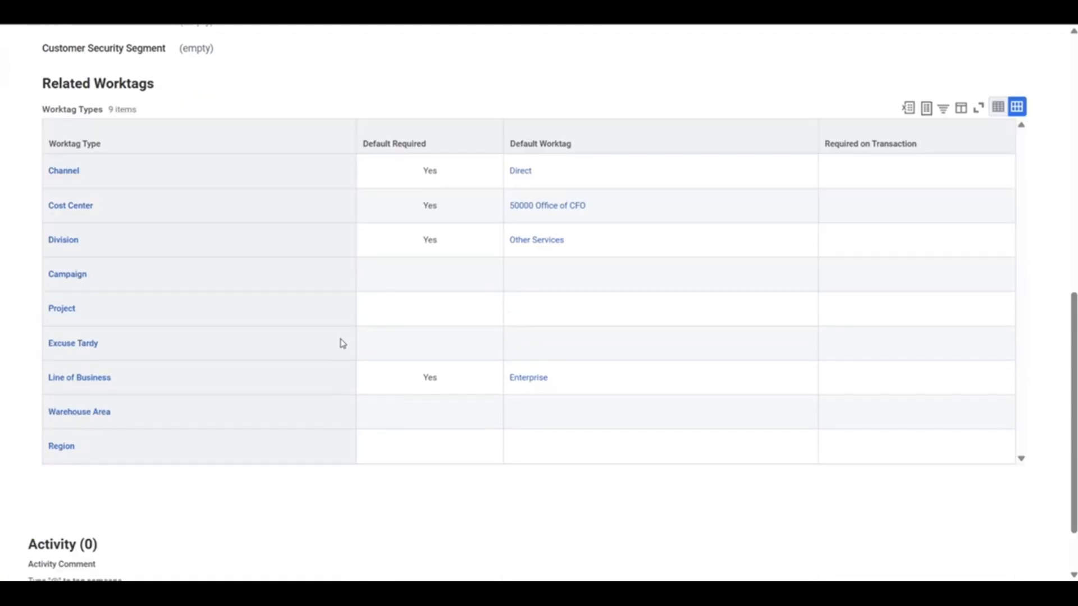
{"action": "scroll", "coordinate": [342, 343], "scroll_direction": "up", "scroll_amount": 11}
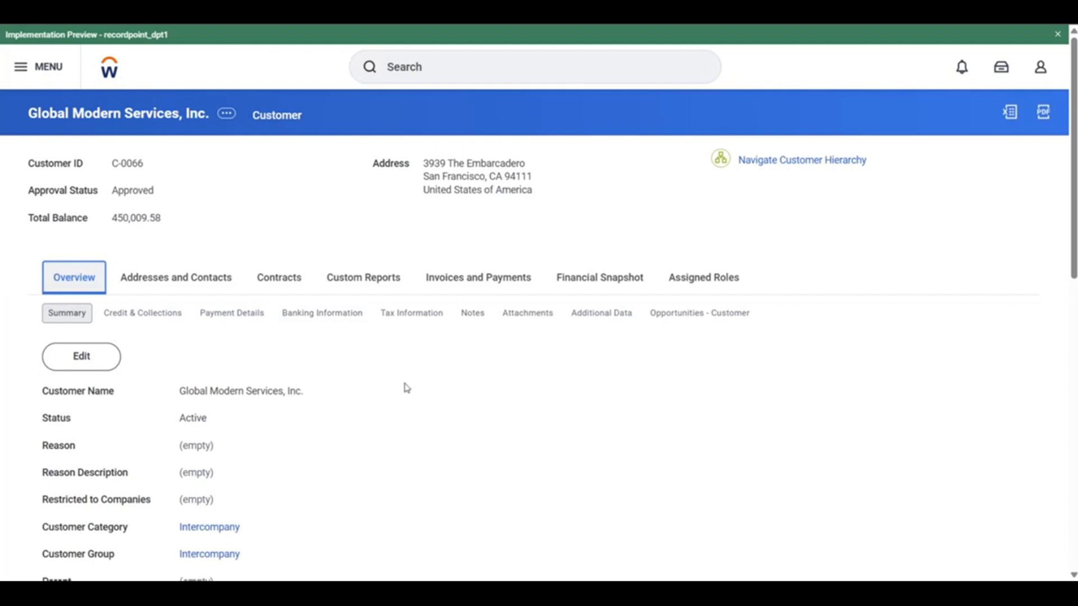
{"action": "left_click", "coordinate": [497, 280]}
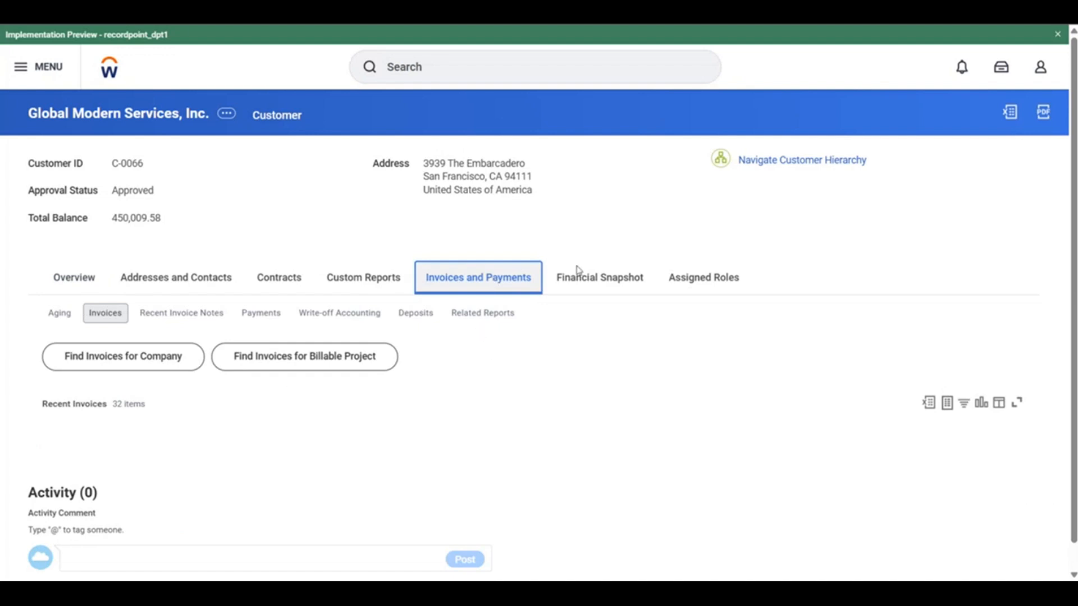
{"action": "scroll", "coordinate": [667, 260], "scroll_direction": "down", "scroll_amount": 1}
{"action": "scroll", "coordinate": [402, 473], "scroll_direction": "down", "scroll_amount": 3}
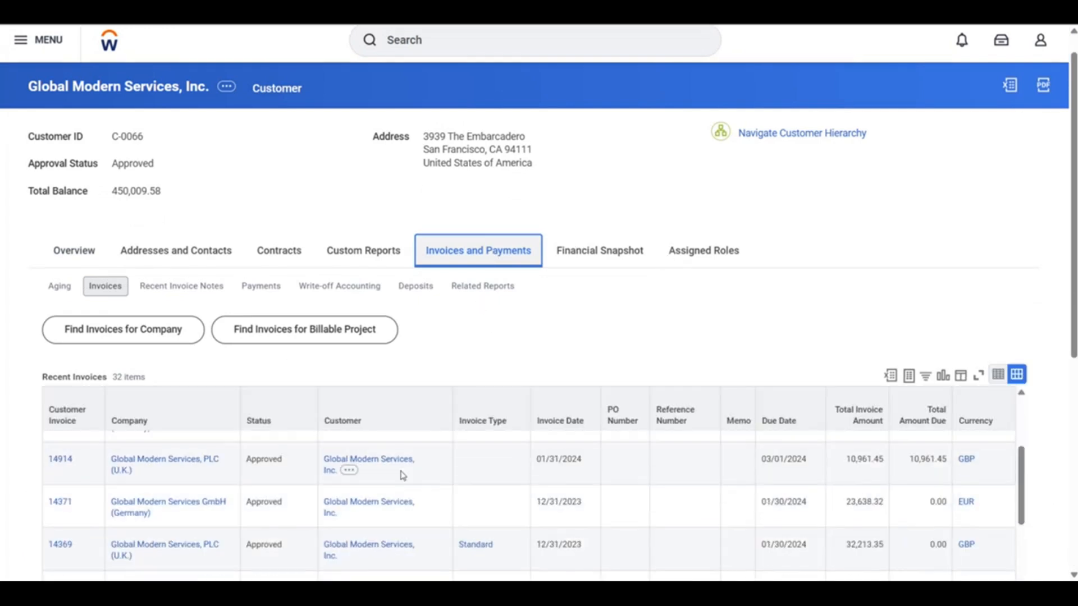
{"action": "scroll", "coordinate": [8, 428], "scroll_direction": "down", "scroll_amount": 3}
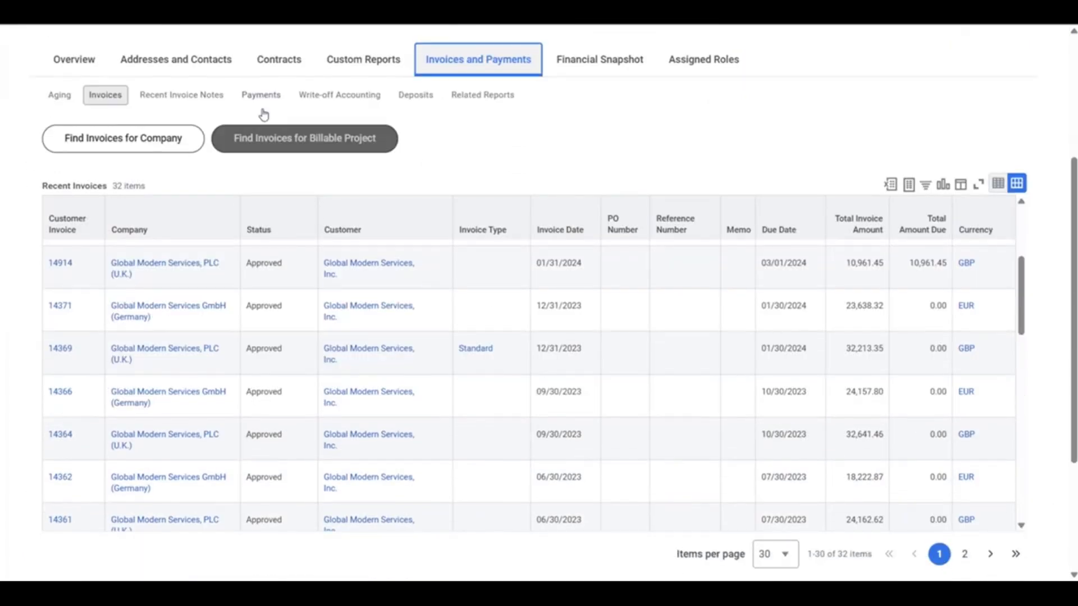
{"action": "left_click", "coordinate": [264, 99]}
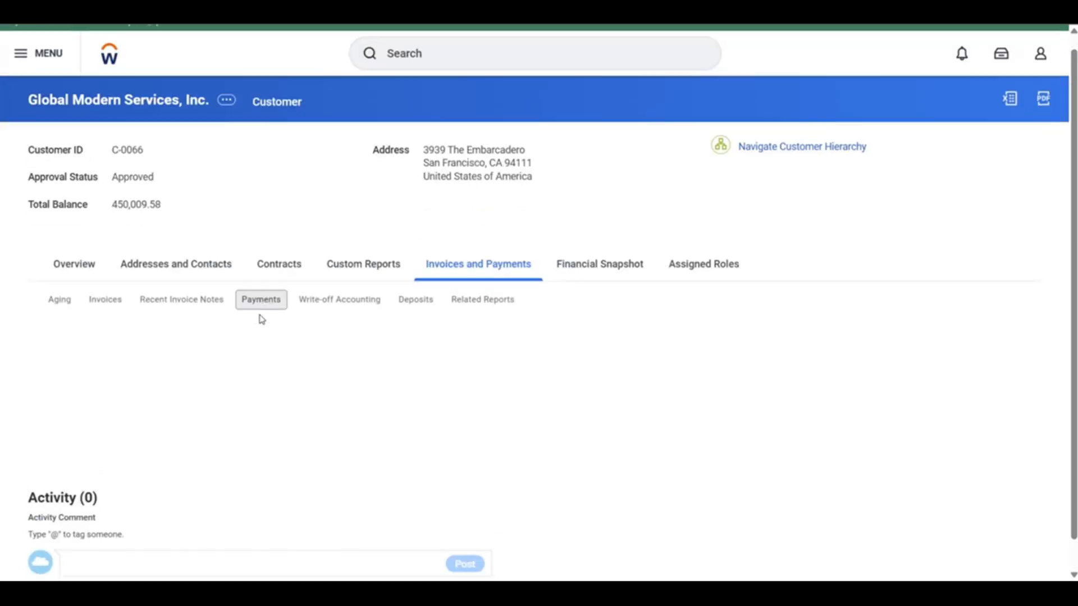
{"action": "left_click", "coordinate": [105, 269]}
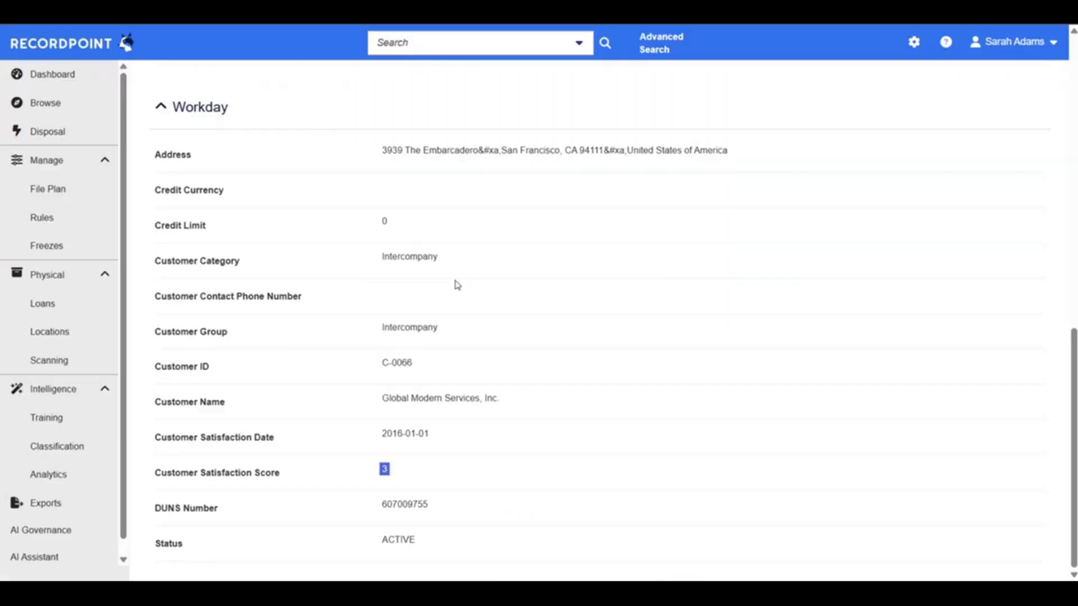
Switch to RecordPoint, look through the Global Modern Services, Inc. folder's records and open the Invoice - 14923 record
{"action": "scroll", "coordinate": [459, 287], "scroll_direction": "up", "scroll_amount": 10}
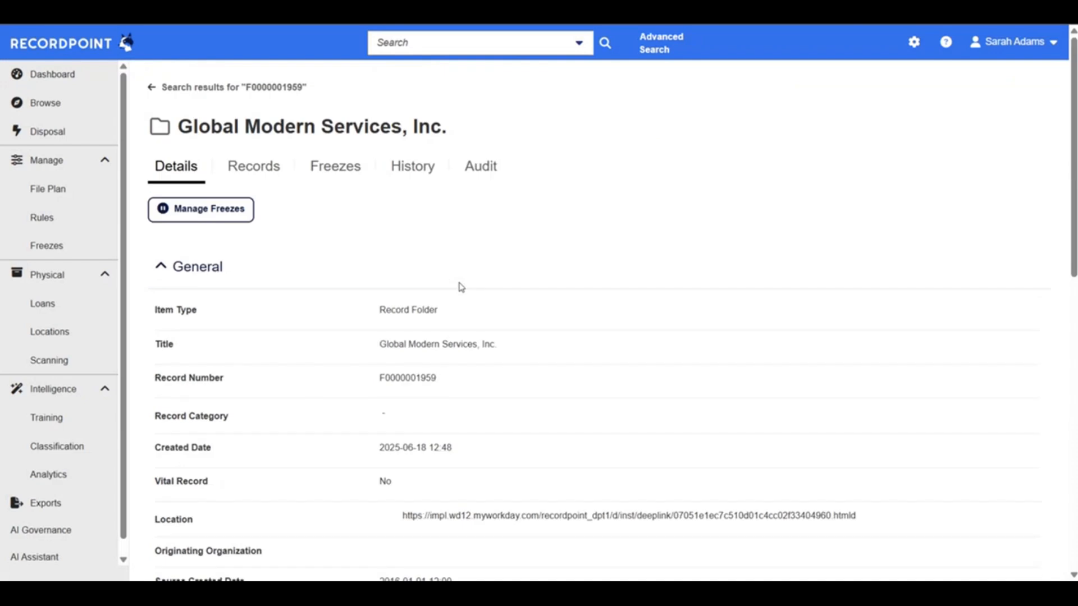
{"action": "left_click", "coordinate": [254, 169]}
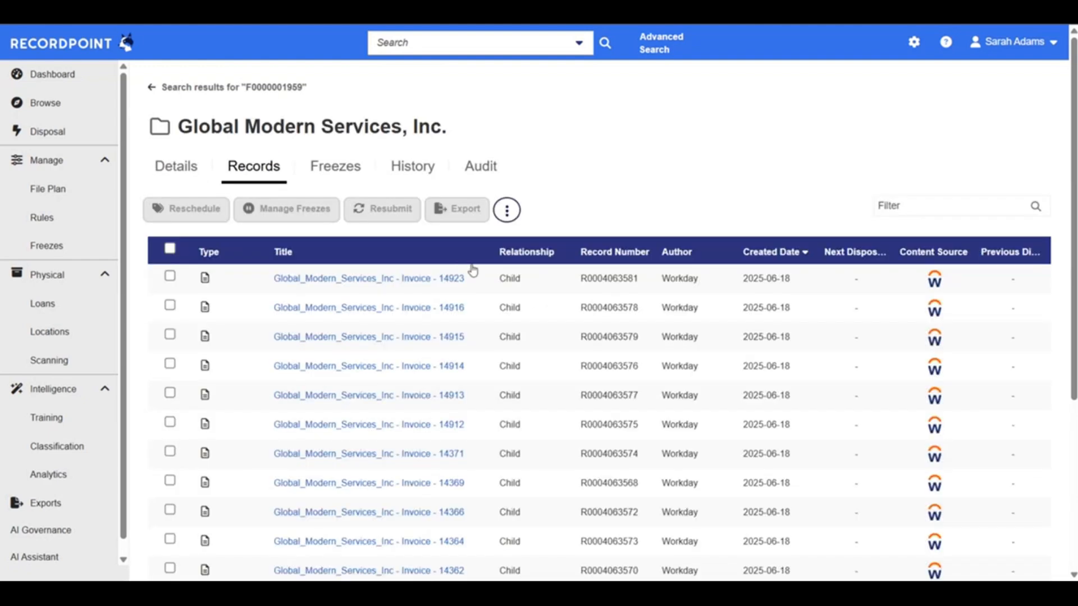
{"action": "scroll", "coordinate": [620, 380], "scroll_direction": "down", "scroll_amount": 1}
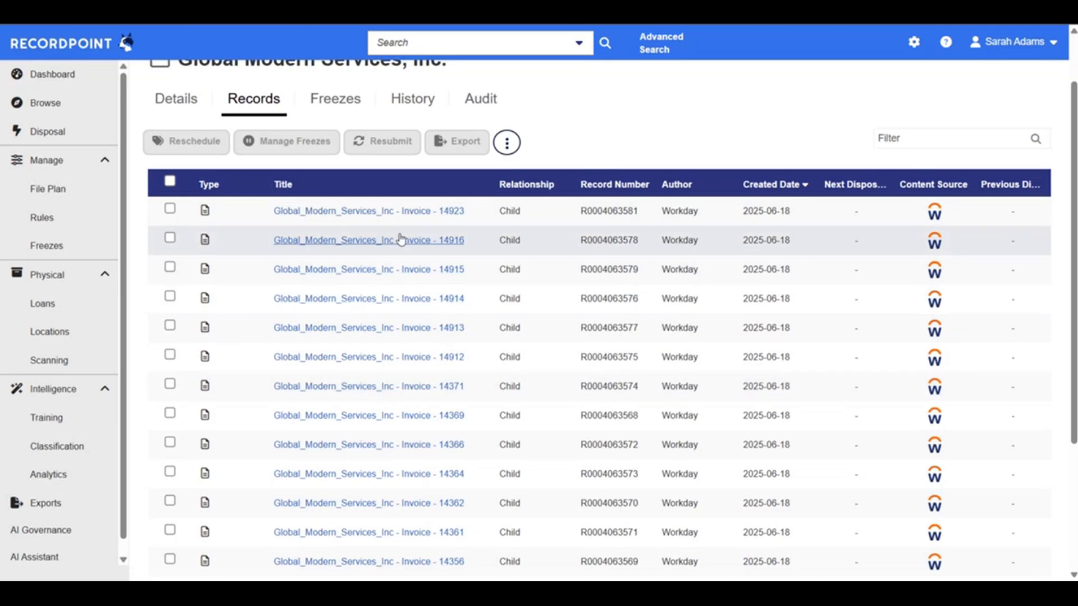
{"action": "scroll", "coordinate": [404, 389], "scroll_direction": "down", "scroll_amount": 3}
{"action": "scroll", "coordinate": [404, 387], "scroll_direction": "up", "scroll_amount": 5}
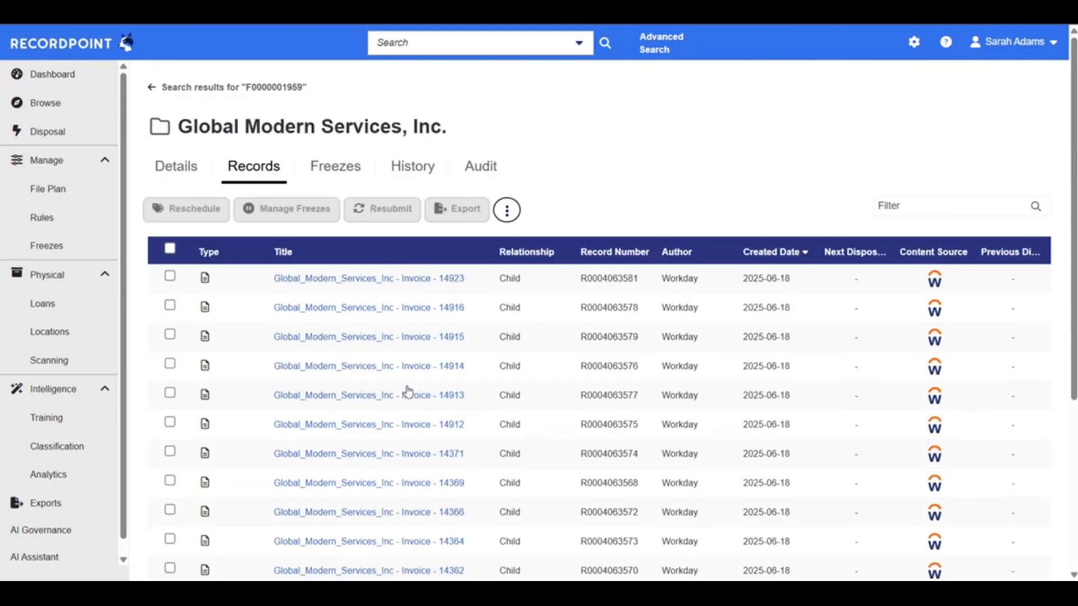
{"action": "left_click", "coordinate": [318, 278]}
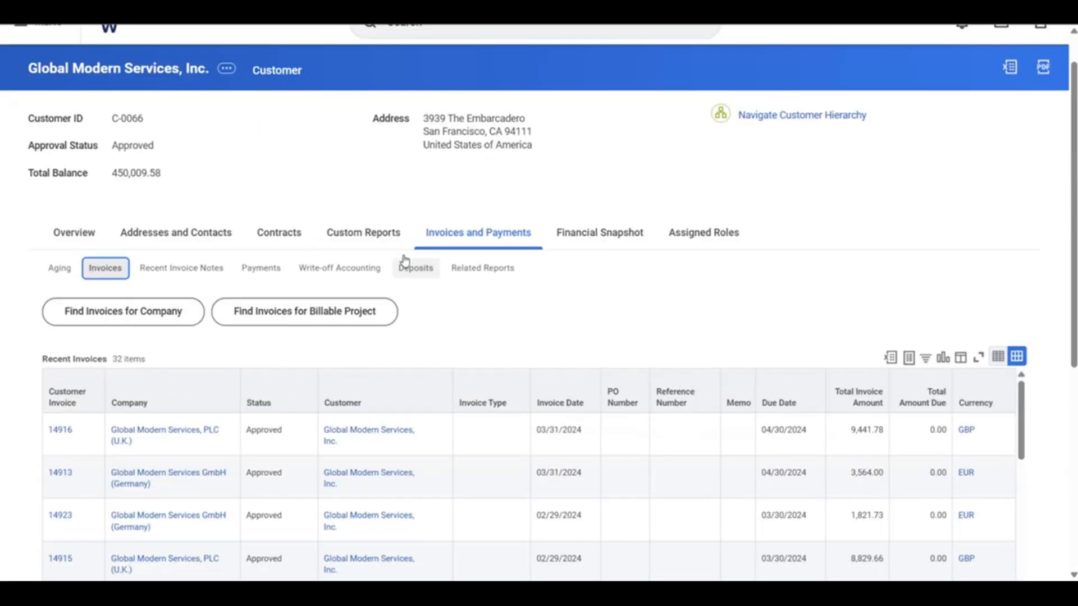
Switch to Workday and open customer invoice 14923 from the Recent Invoices list to review its details
{"action": "scroll", "coordinate": [402, 265], "scroll_direction": "down", "scroll_amount": 2}
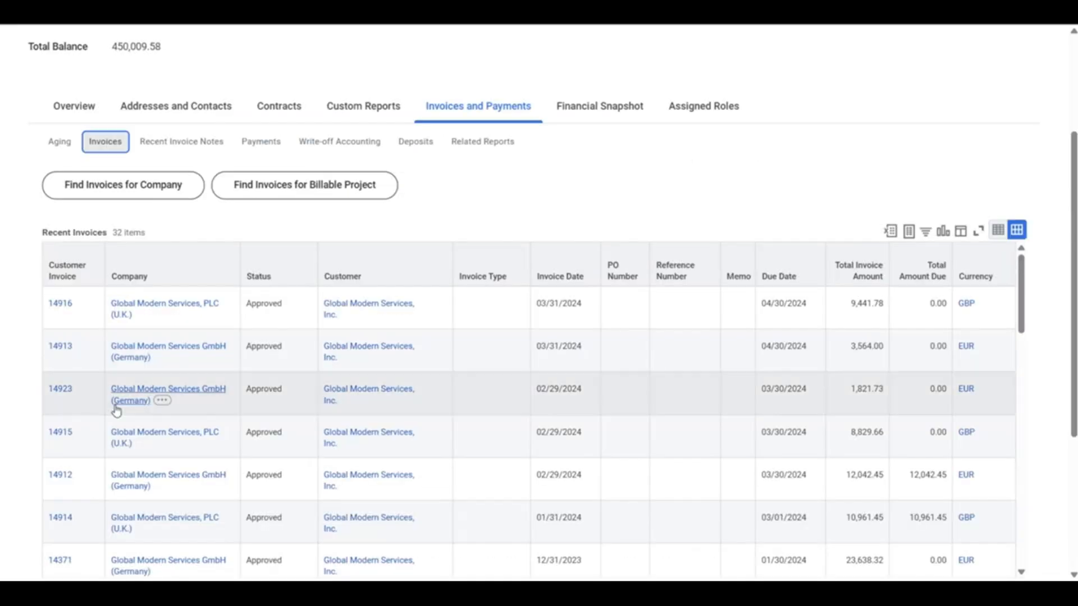
{"action": "left_click", "coordinate": [60, 393]}
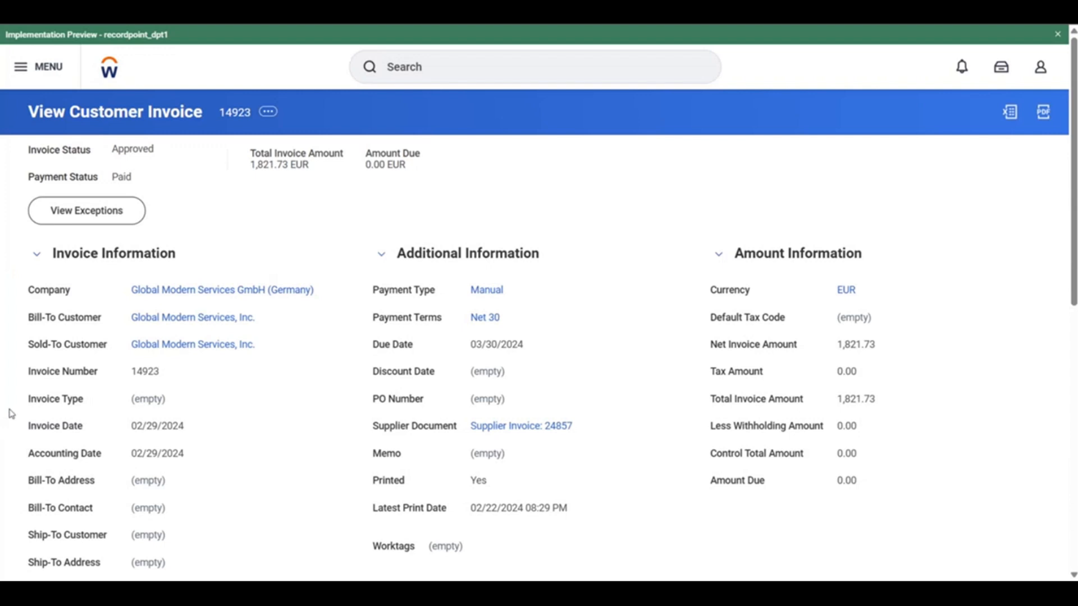
{"action": "scroll", "coordinate": [11, 414], "scroll_direction": "down", "scroll_amount": 1}
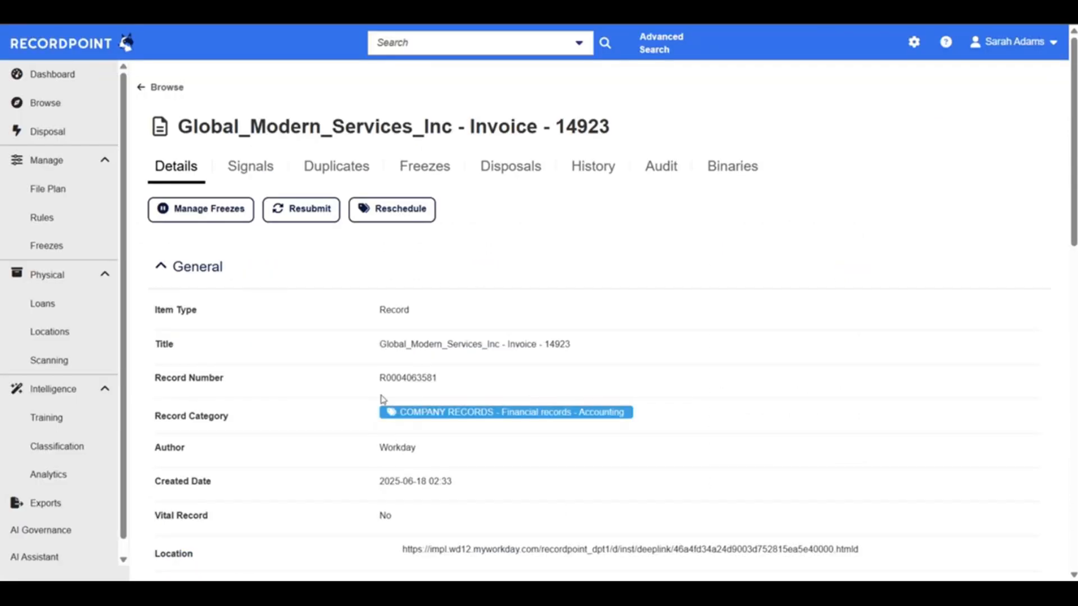
Switch to the invoice record in RecordPoint and check its Workday metadata, including Bill-To Customer, Company and Invoice Net Amount
{"action": "scroll", "coordinate": [384, 400], "scroll_direction": "down", "scroll_amount": 2}
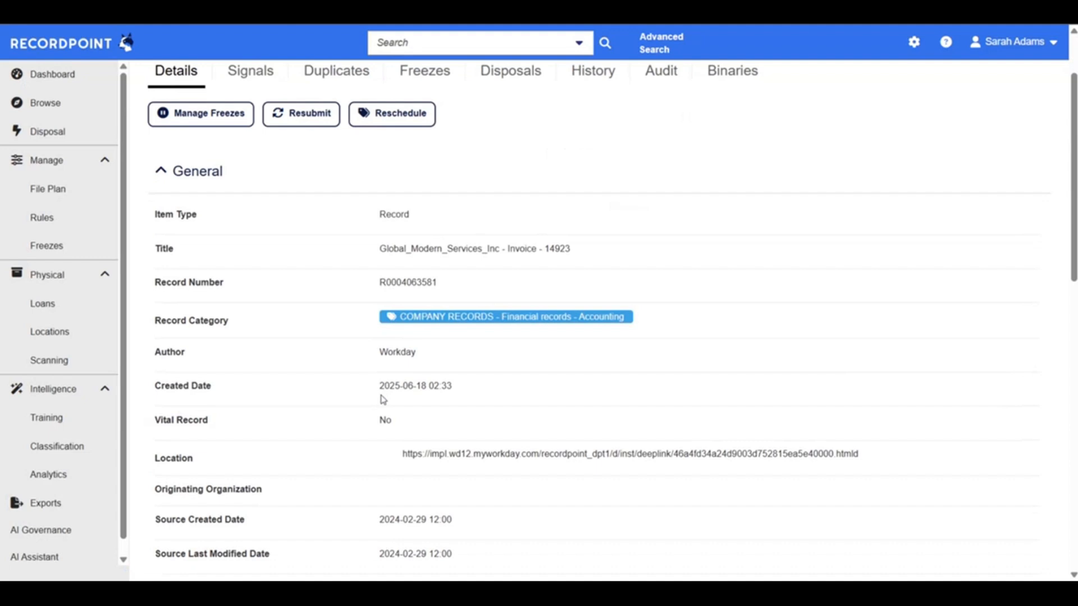
{"action": "scroll", "coordinate": [384, 400], "scroll_direction": "down", "scroll_amount": 15}
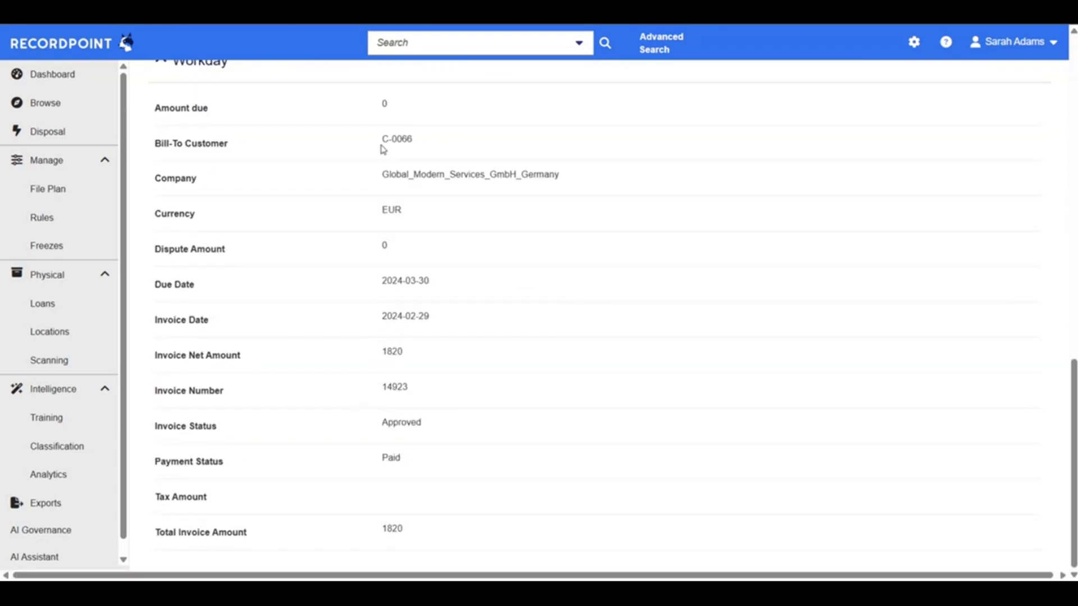
{"action": "left_click_drag", "start_coordinate": [383, 148], "coordinate": [437, 144]}
{"action": "double_click", "coordinate": [443, 189]}
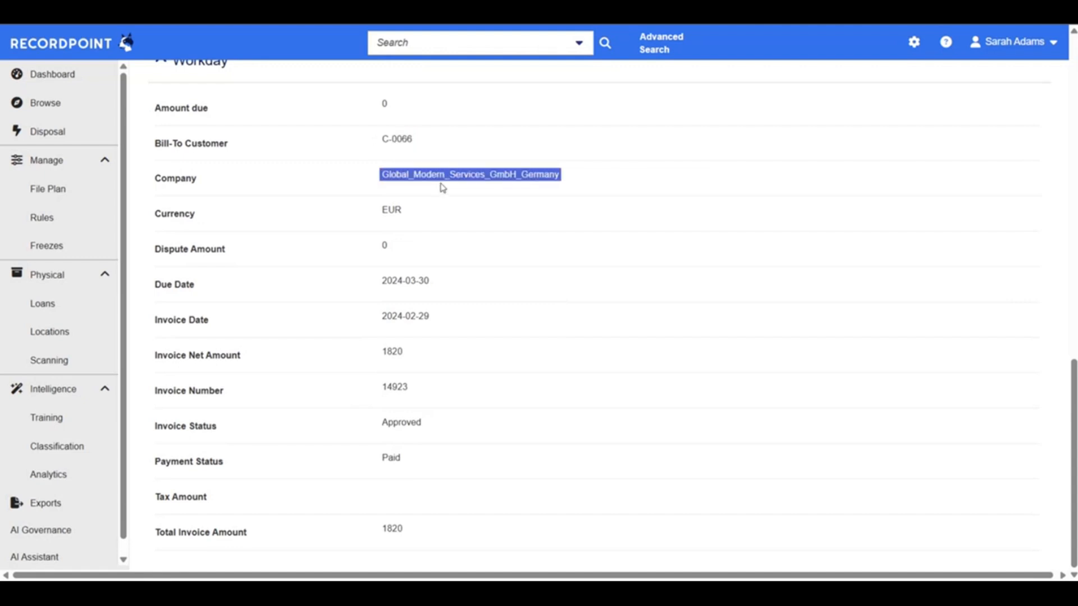
{"action": "left_click", "coordinate": [442, 188]}
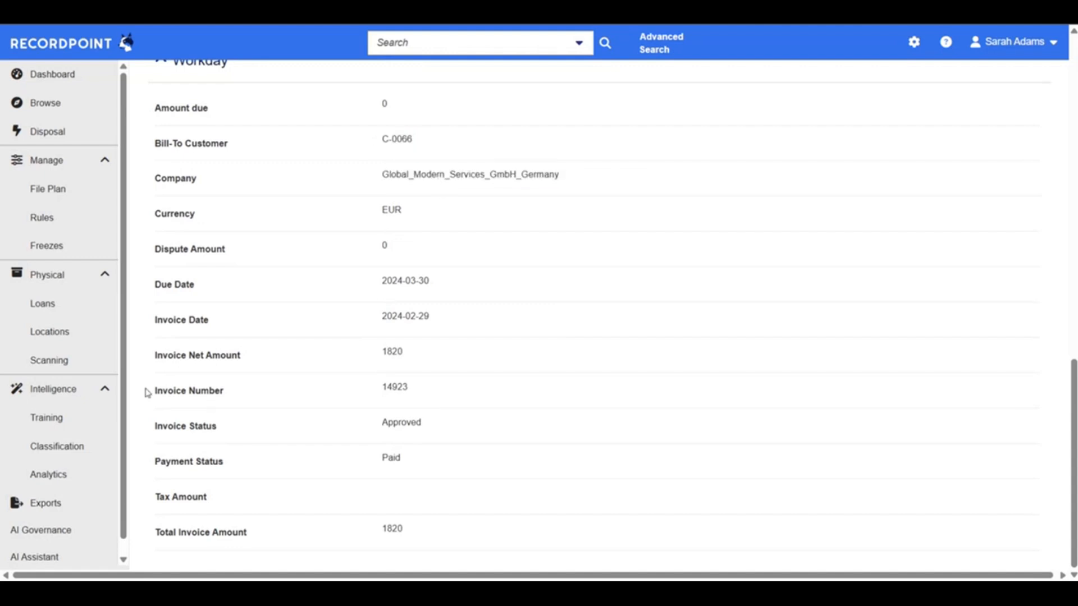
{"action": "left_click_drag", "start_coordinate": [152, 363], "coordinate": [463, 372]}
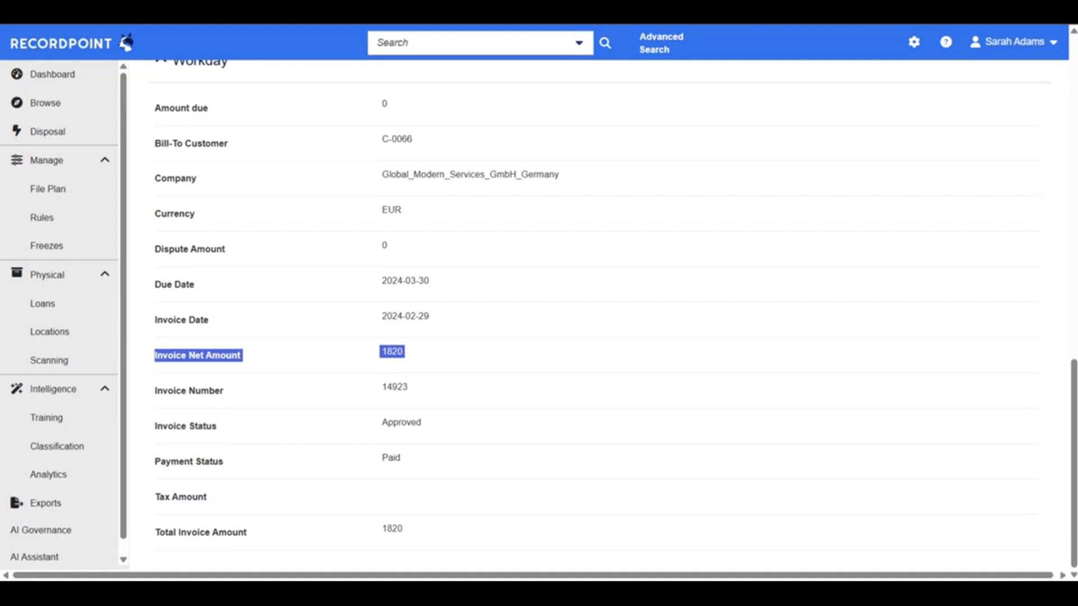
Switch to the invoice in Workday and check its Invoice Number, Invoice Lines and Net Invoice Amount against the RecordPoint metadata
{"action": "left_click", "coordinate": [360, 11]}
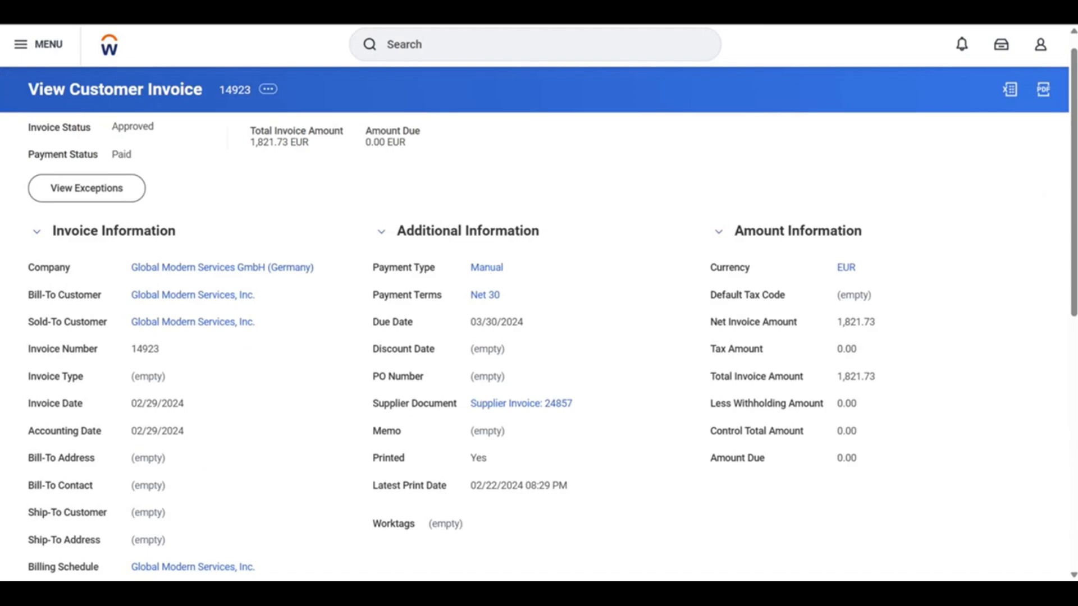
{"action": "scroll", "coordinate": [318, 377], "scroll_direction": "down", "scroll_amount": 2}
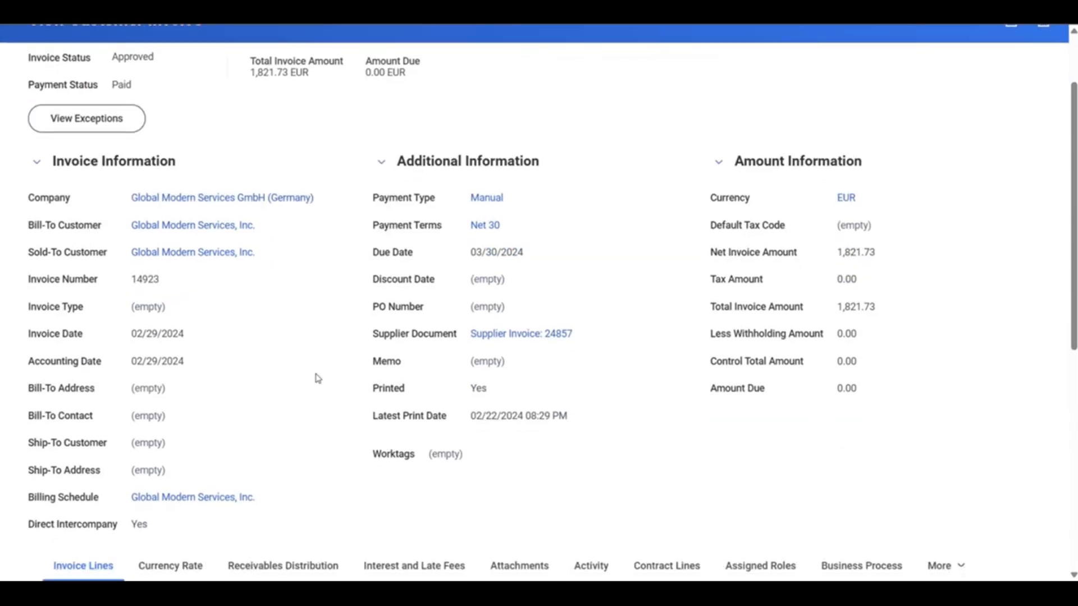
{"action": "left_click_drag", "start_coordinate": [23, 284], "coordinate": [181, 282]}
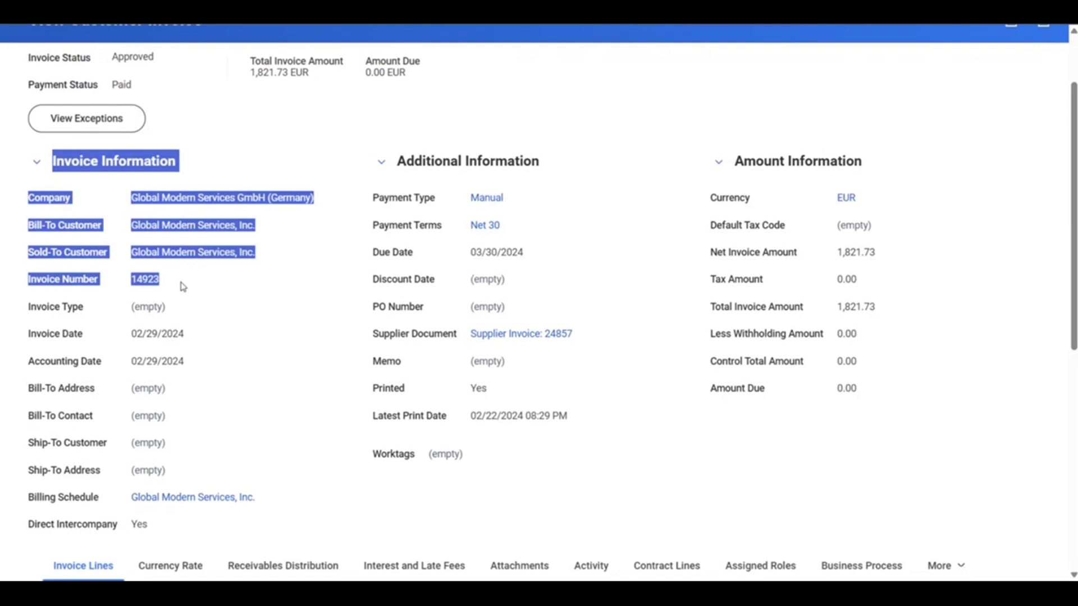
{"action": "left_click", "coordinate": [156, 285]}
{"action": "scroll", "coordinate": [155, 284], "scroll_direction": "down", "scroll_amount": 1}
{"action": "scroll", "coordinate": [152, 285], "scroll_direction": "down", "scroll_amount": 5}
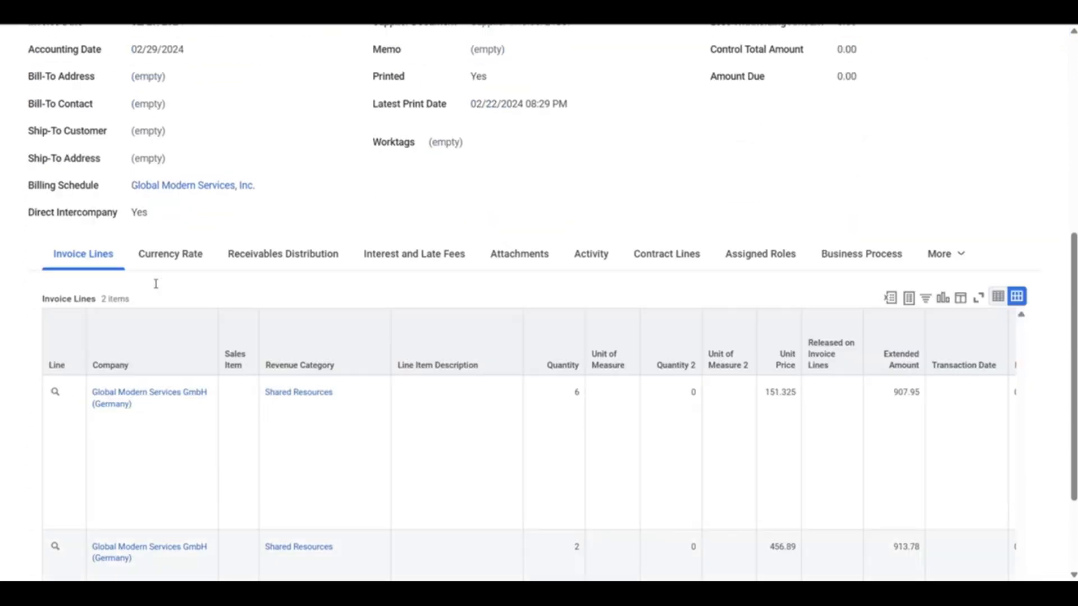
{"action": "scroll", "coordinate": [536, 430], "scroll_direction": "up", "scroll_amount": 5}
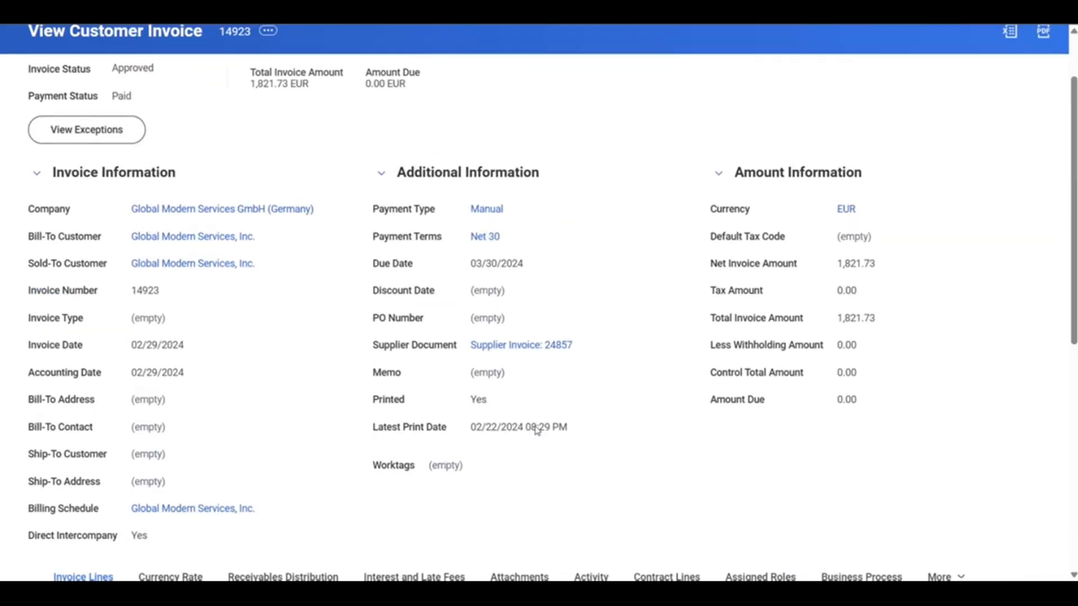
{"action": "left_click_drag", "start_coordinate": [707, 279], "coordinate": [861, 262]}
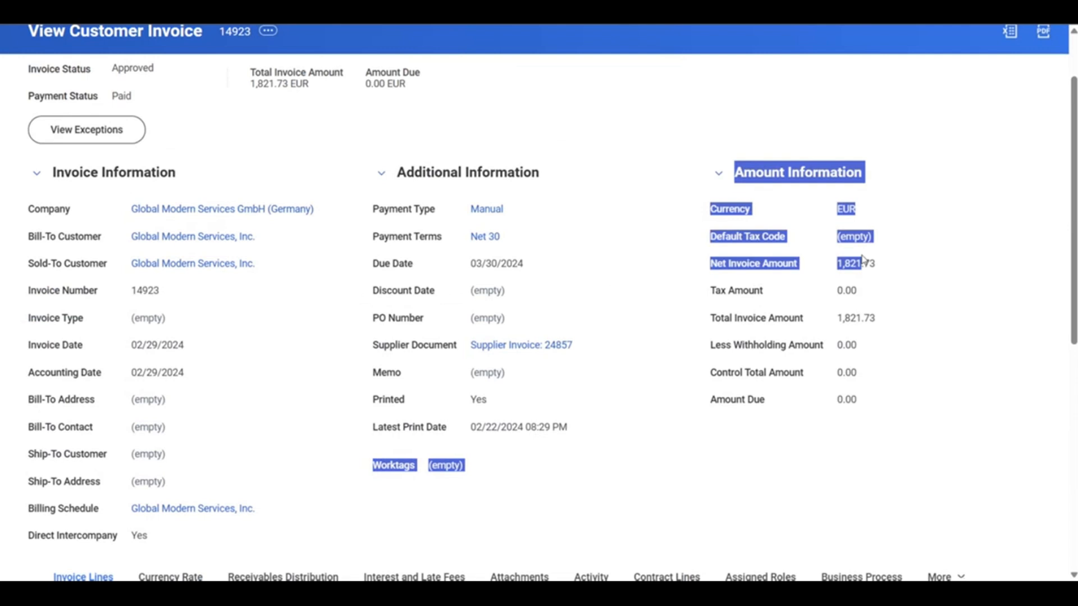
{"action": "double_click", "coordinate": [858, 261]}
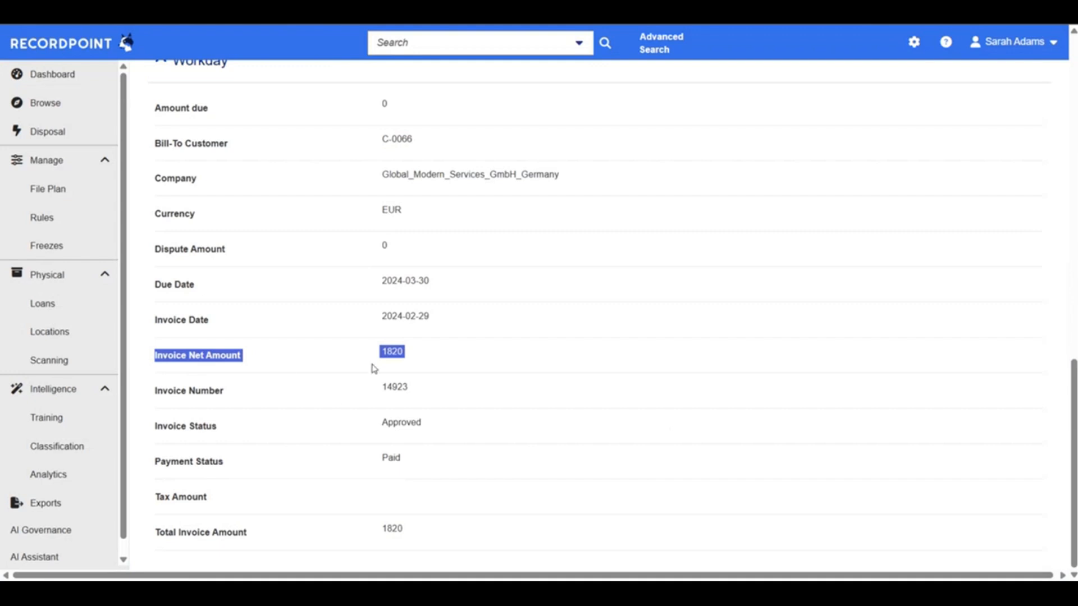
Switch to RecordPoint and return from the invoice record to the records list of its parent folder
{"action": "scroll", "coordinate": [372, 367], "scroll_direction": "up", "scroll_amount": 10}
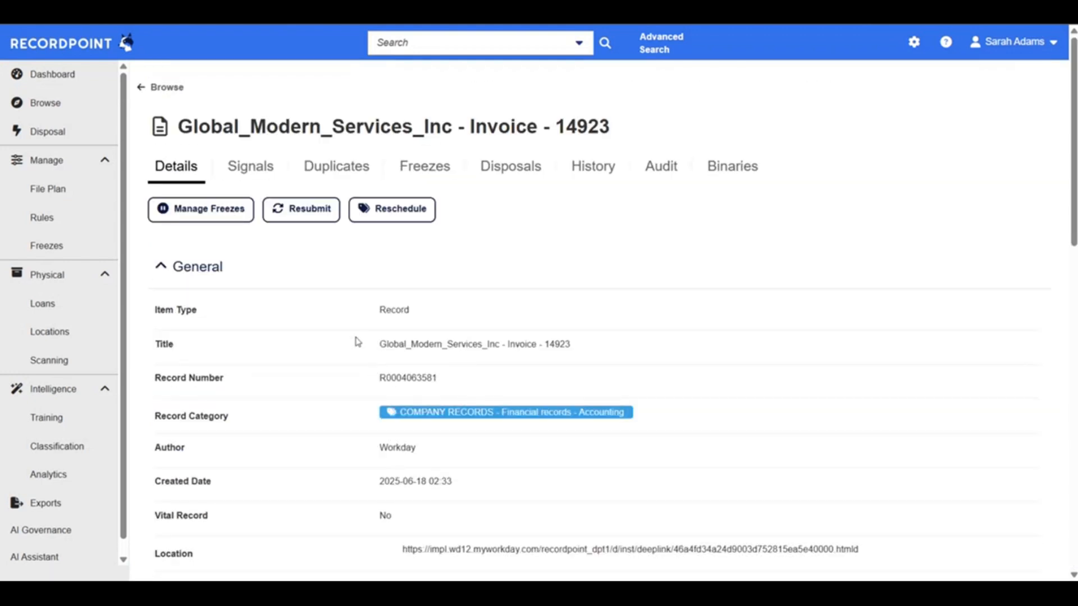
{"action": "left_click", "coordinate": [171, 88]}
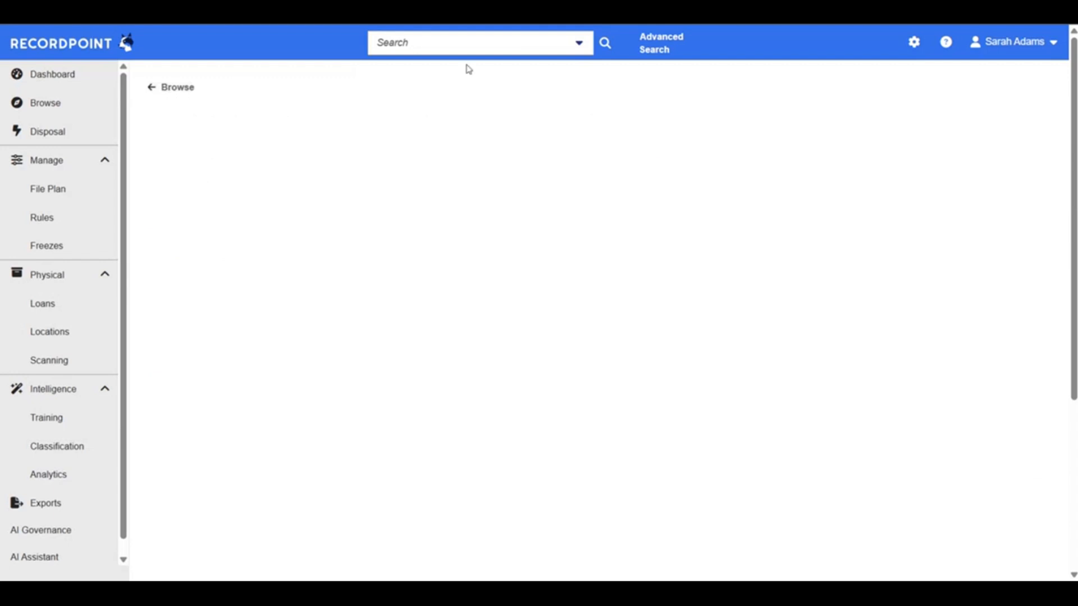
{"action": "left_click", "coordinate": [478, 37]}
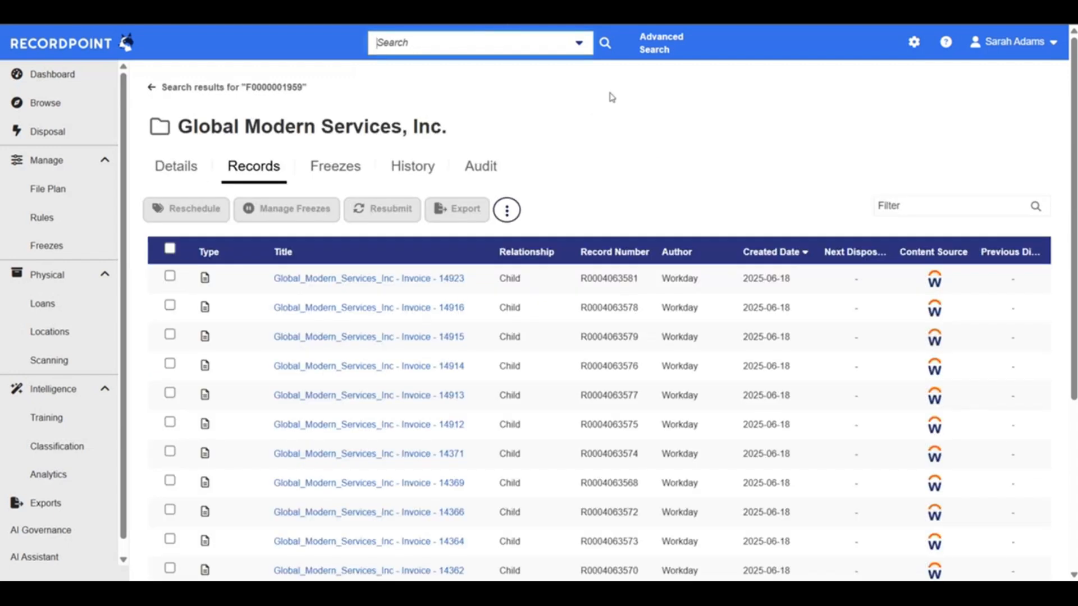
Start an advanced search with a field condition where Content Source contains "Workday"
{"action": "left_click", "coordinate": [657, 50]}
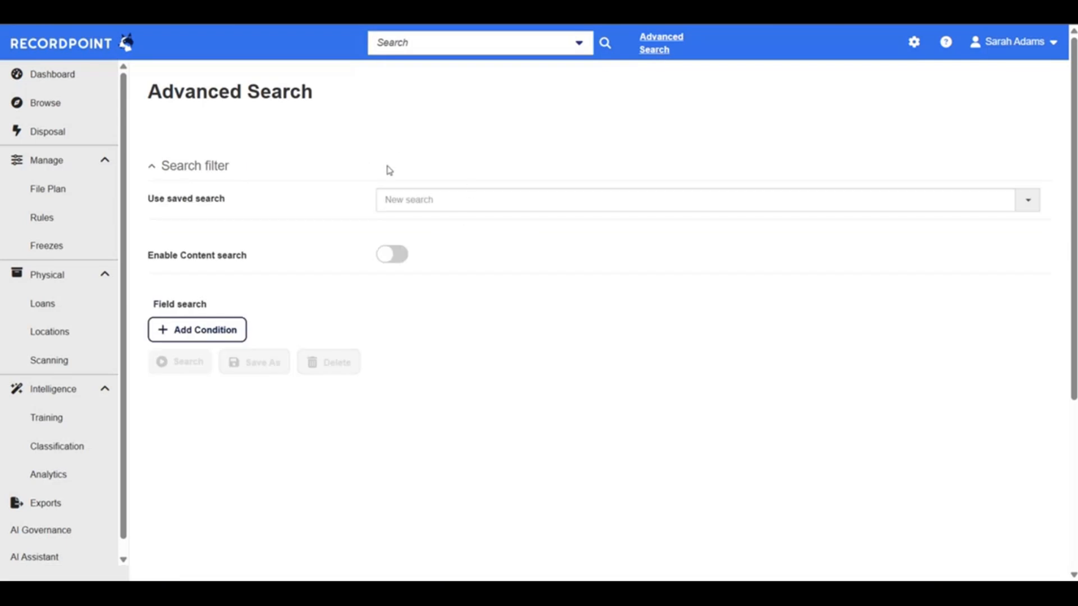
{"action": "left_click", "coordinate": [244, 331]}
{"action": "left_click", "coordinate": [264, 342]}
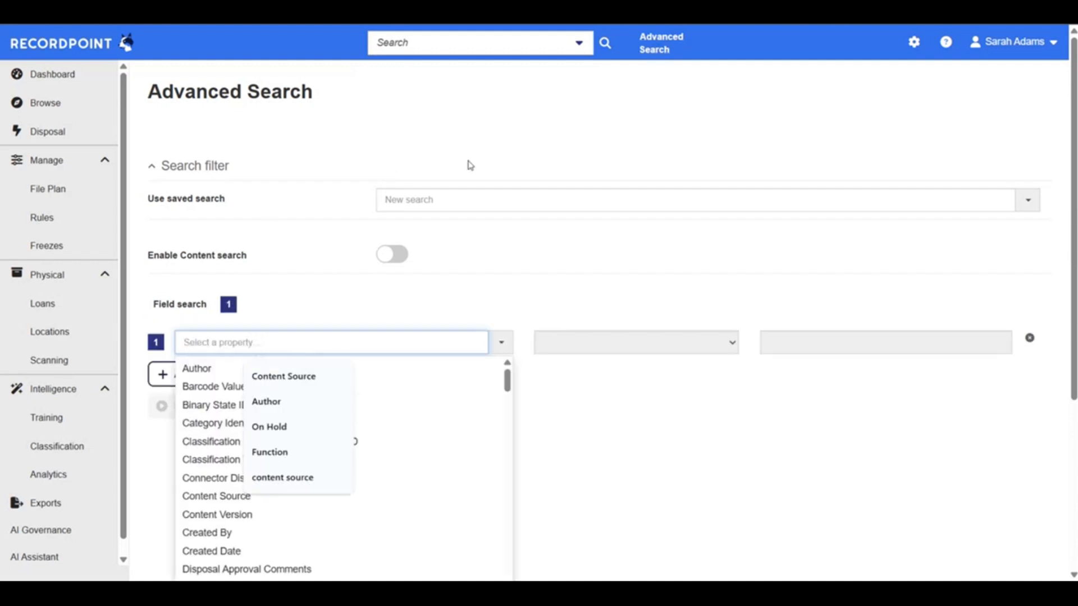
{"action": "type", "text": "content"}
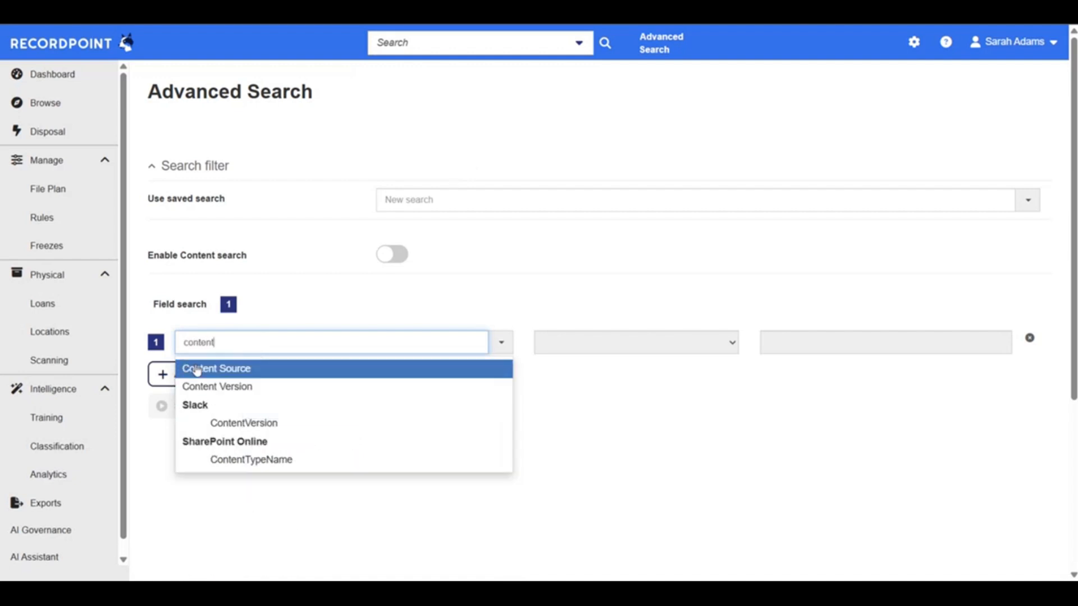
{"action": "left_click", "coordinate": [185, 368]}
{"action": "left_click", "coordinate": [794, 348]}
{"action": "type", "text": "Workday"}
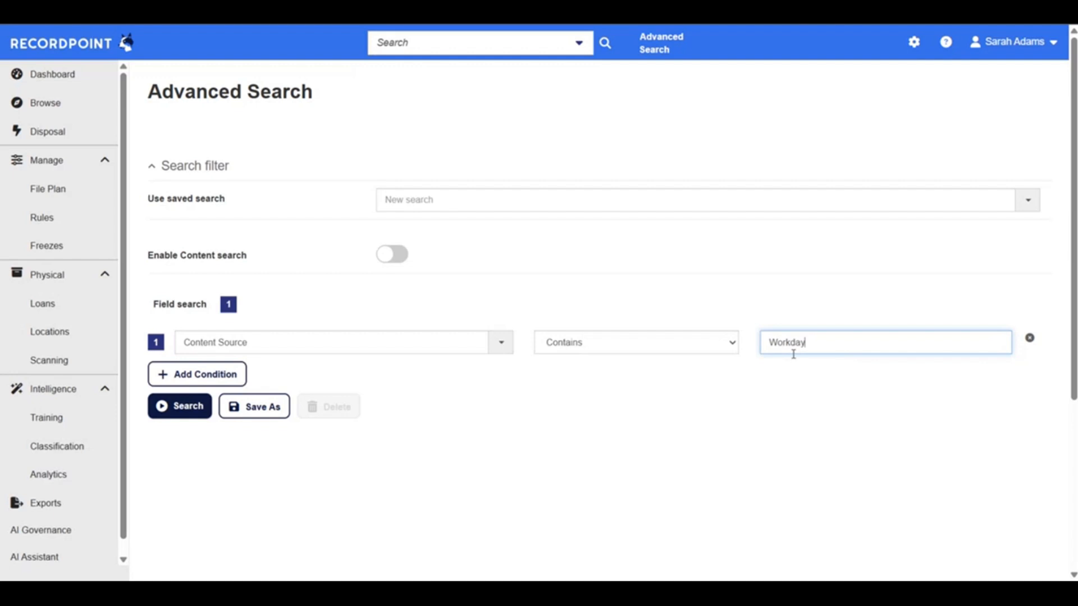
Add a second search condition where Title contains "1", and run the search
{"action": "left_click", "coordinate": [210, 373]}
{"action": "left_click", "coordinate": [265, 373]}
{"action": "type", "text": "Title"}
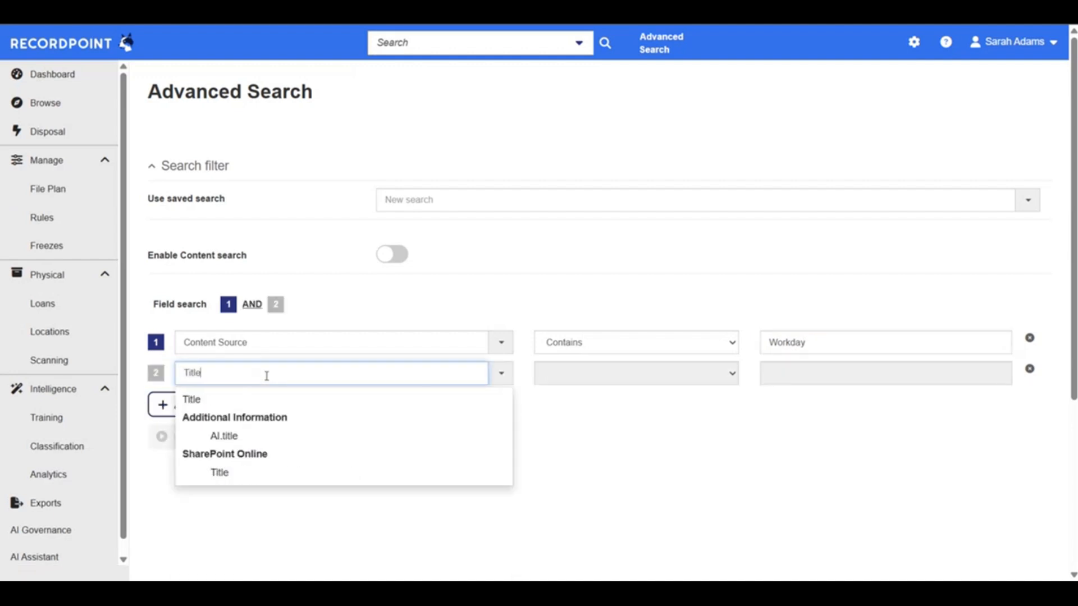
{"action": "key", "text": "Return"}
{"action": "key", "text": "Tab"}
{"action": "key", "text": "Tab"}
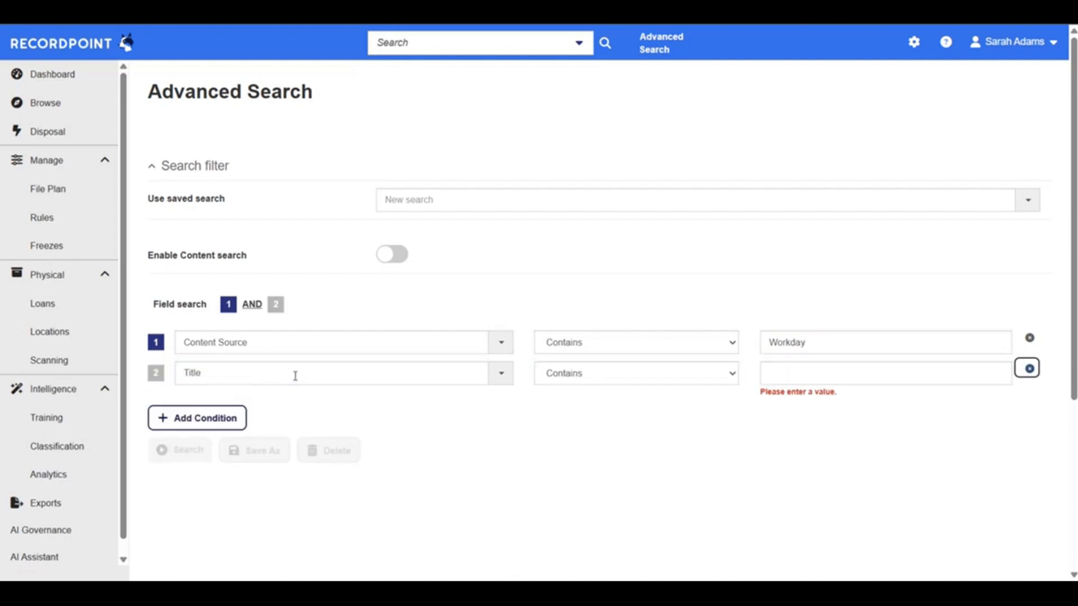
{"action": "left_click", "coordinate": [799, 373]}
{"action": "type", "text": "1"}
{"action": "left_click", "coordinate": [176, 441]}
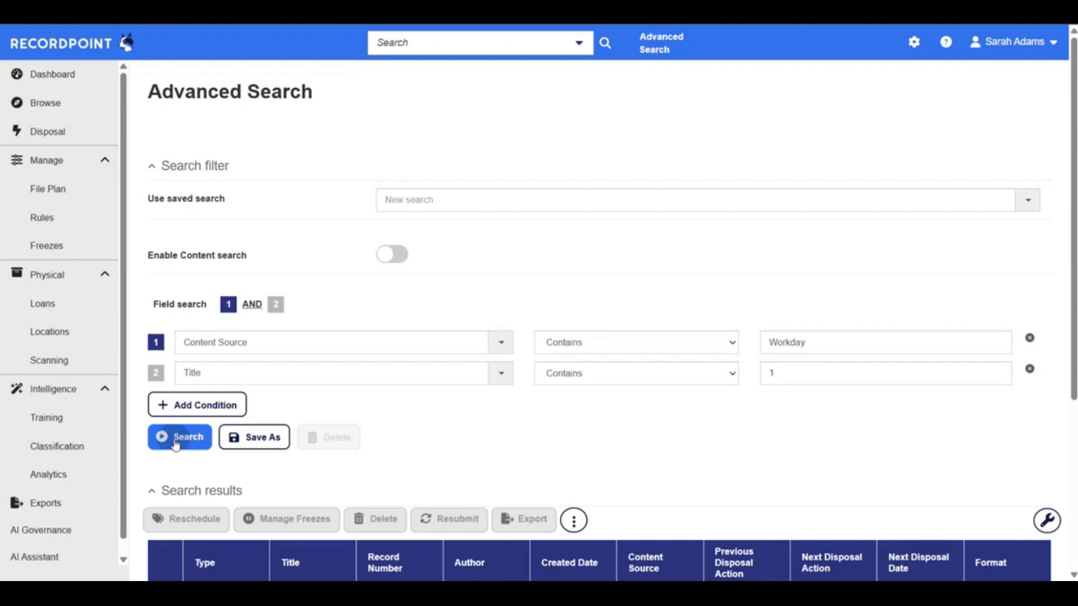
{"action": "scroll", "coordinate": [486, 358], "scroll_direction": "down", "scroll_amount": 5}
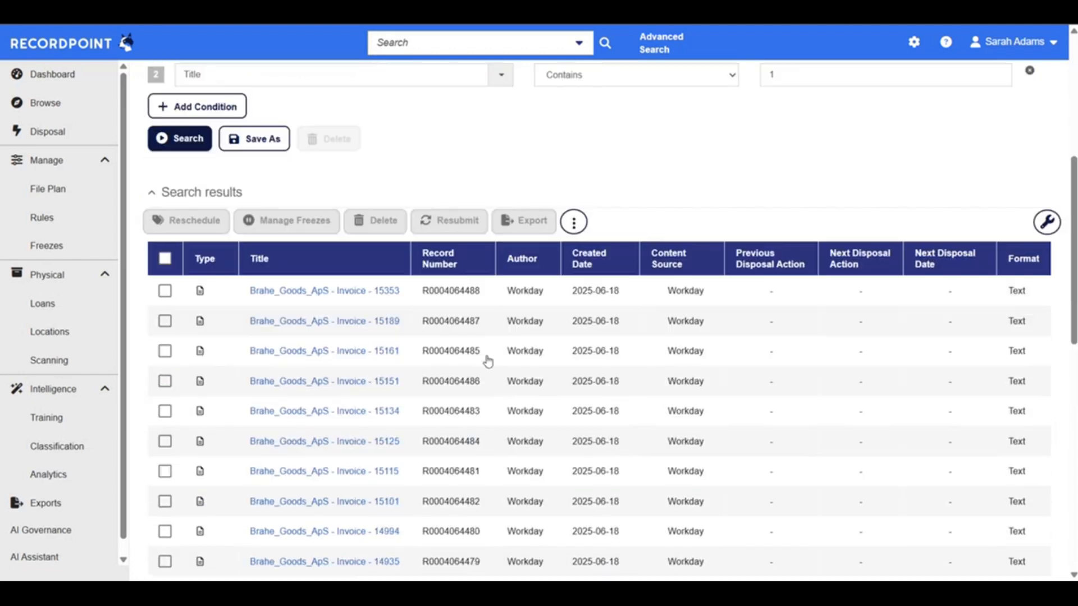
Add a third search condition where Record Number begins with "F"
{"action": "scroll", "coordinate": [487, 361], "scroll_direction": "up", "scroll_amount": 5}
{"action": "left_click", "coordinate": [194, 333]}
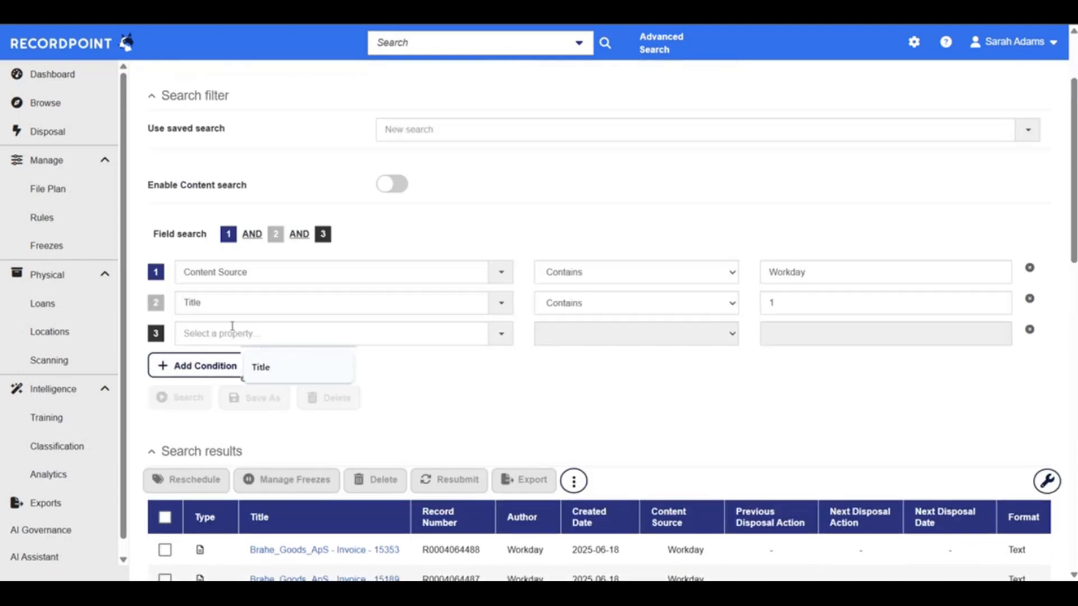
{"action": "left_click", "coordinate": [231, 325]}
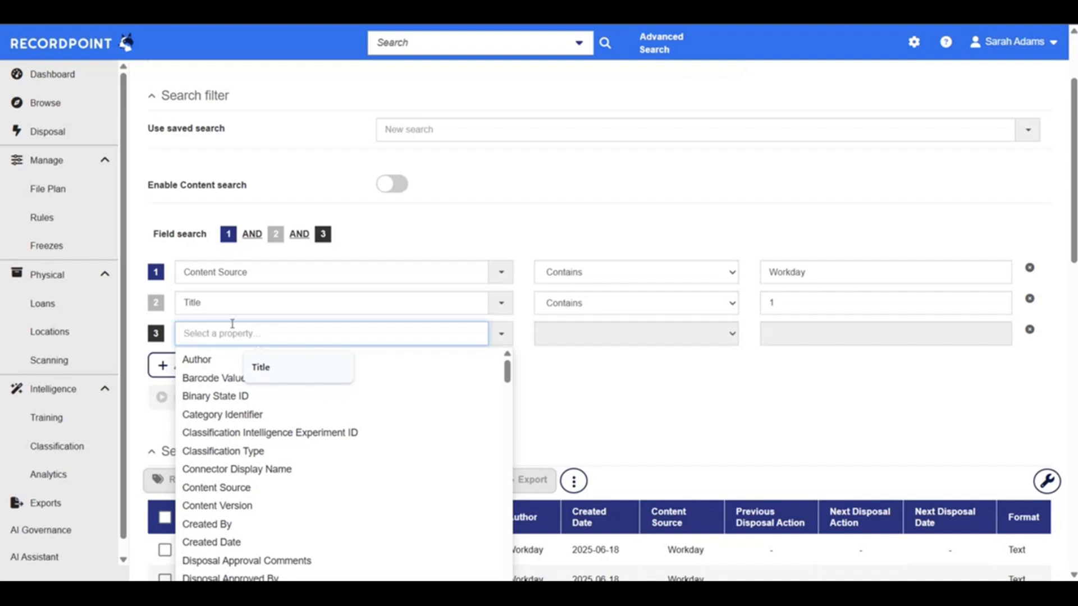
{"action": "type", "text": "num"}
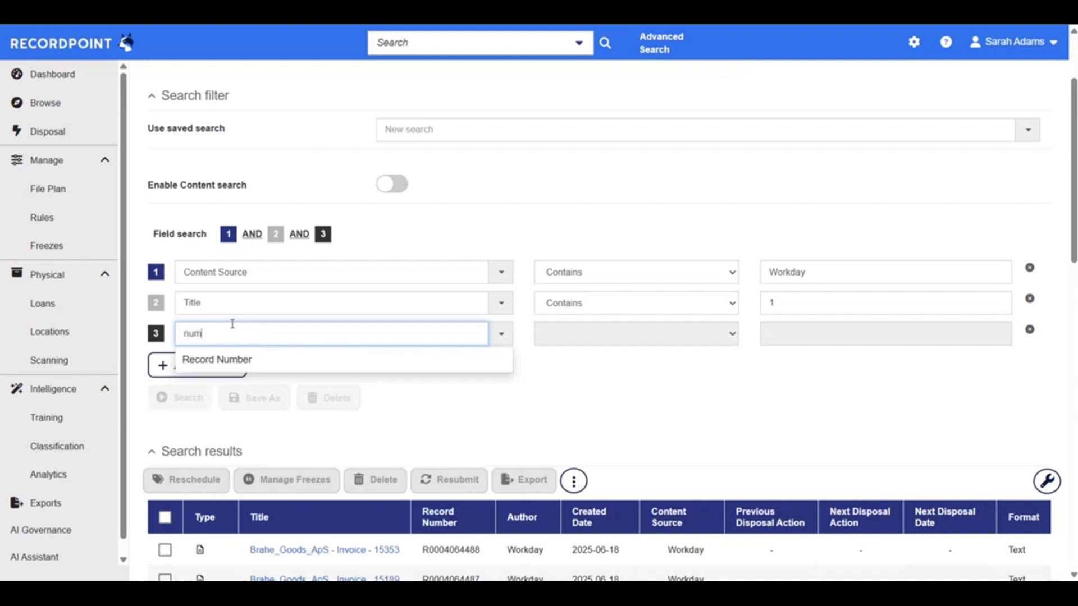
{"action": "type", "text": "b"}
{"action": "left_click", "coordinate": [224, 359]}
{"action": "left_click", "coordinate": [599, 344]}
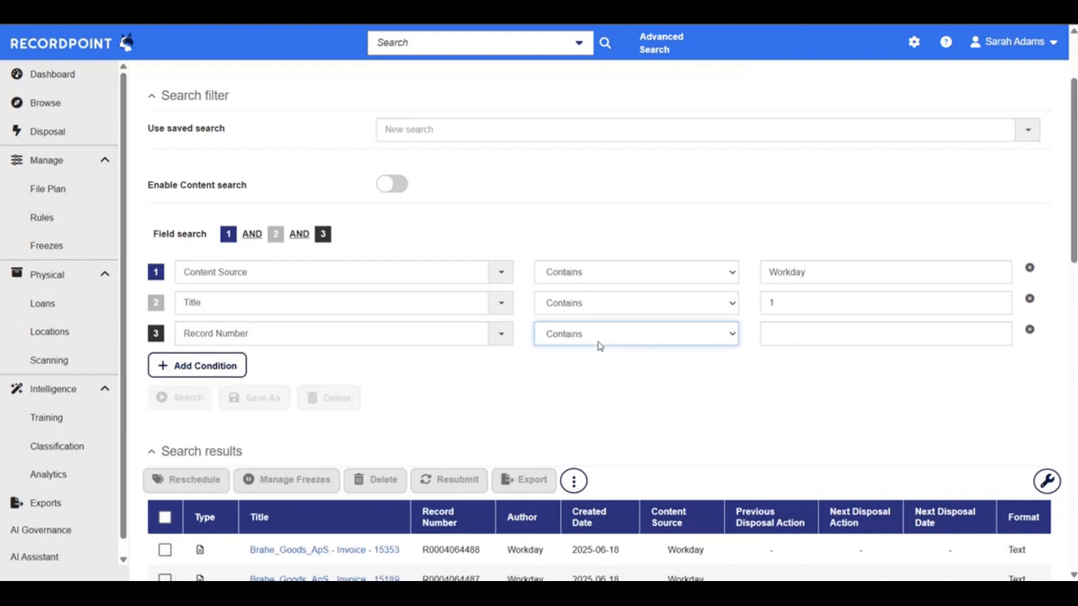
{"action": "key", "text": "b"}
{"action": "key", "text": "Tab"}
{"action": "type", "text": "R"}
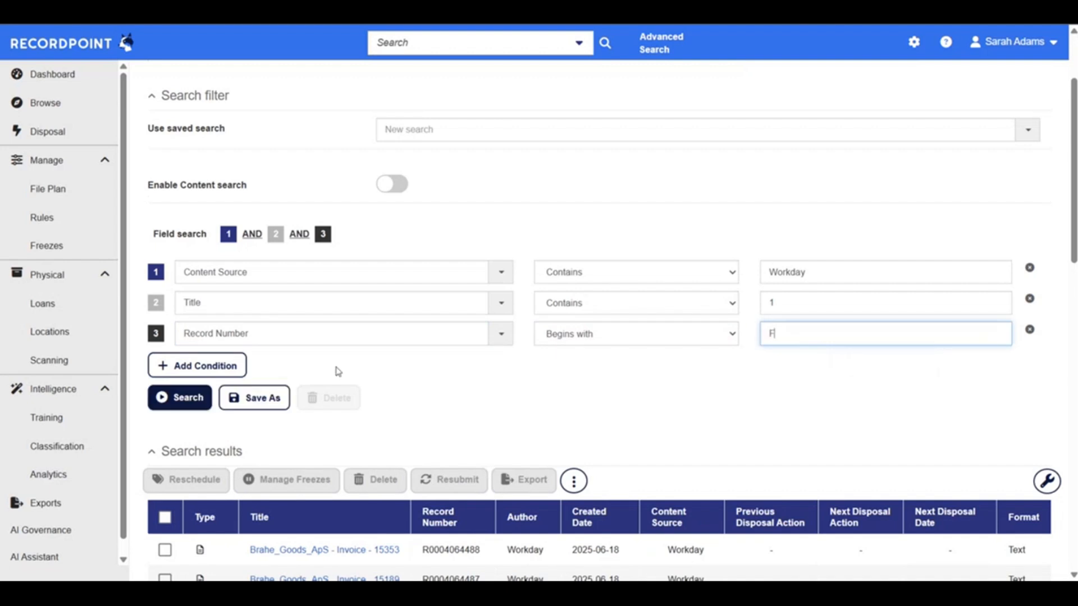
Run the search with all three conditions and open the first Workday folder in the results
{"action": "left_click", "coordinate": [181, 397]}
{"action": "scroll", "coordinate": [570, 384], "scroll_direction": "down", "scroll_amount": 1}
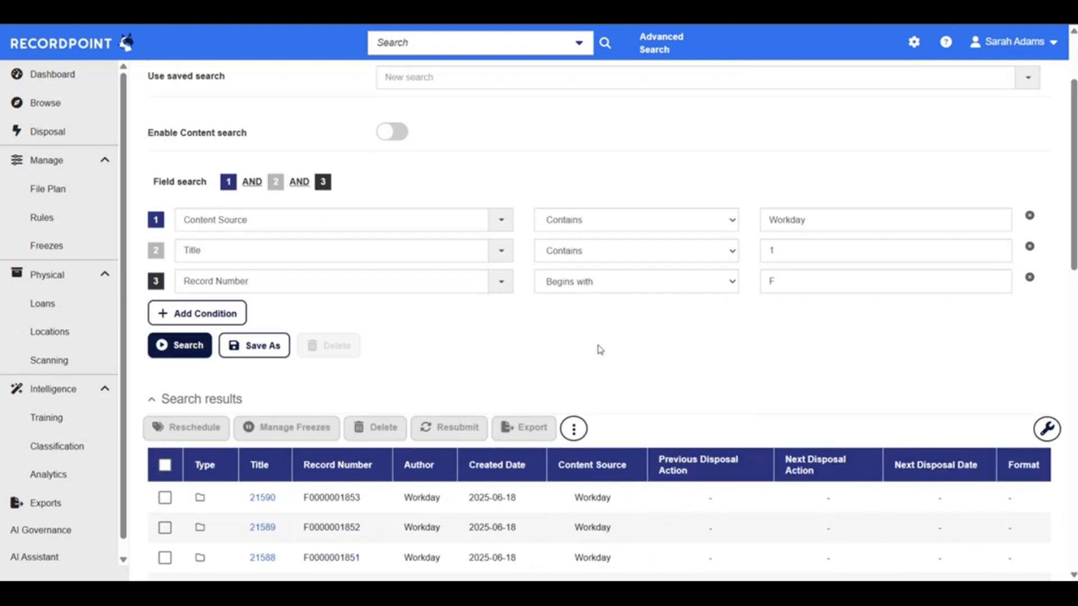
{"action": "scroll", "coordinate": [634, 427], "scroll_direction": "down", "scroll_amount": 4}
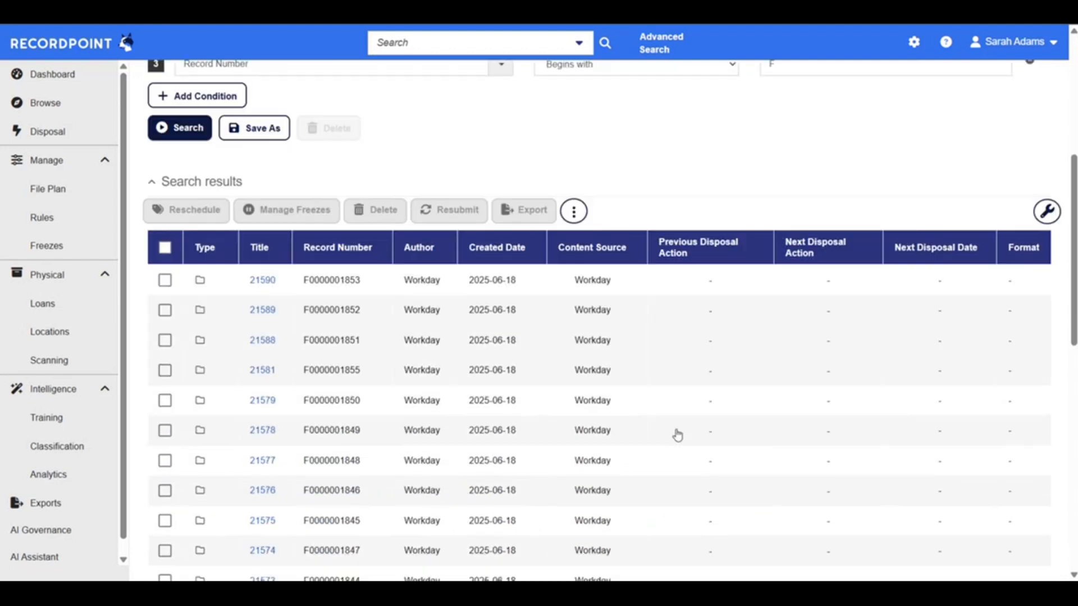
{"action": "left_click", "coordinate": [263, 280]}
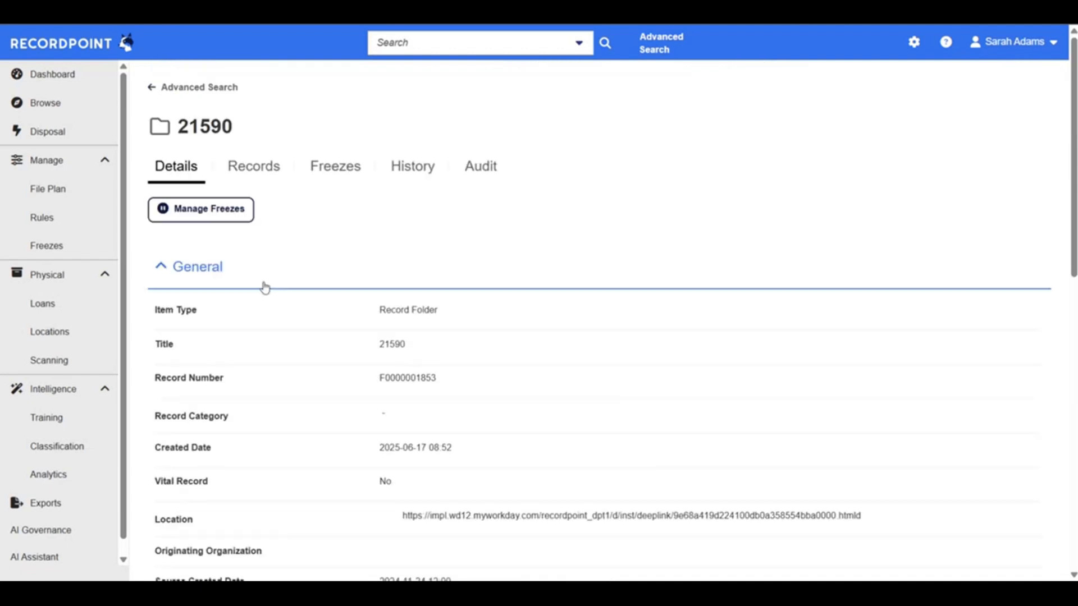
Copy the folder's Location link and open it in a new browser tab to load the employee's Workday profile
{"action": "left_click_drag", "start_coordinate": [398, 513], "coordinate": [884, 511]}
{"action": "key", "text": "ctrl+c"}
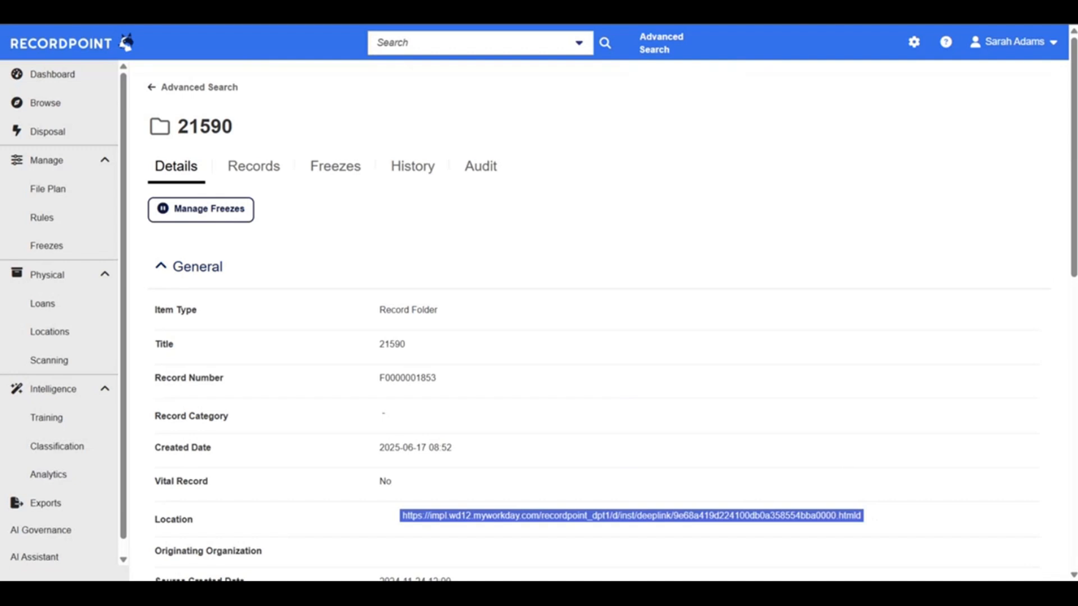
{"action": "key", "text": "ctrl+t"}
{"action": "key", "text": "ctrl+v"}
{"action": "key", "text": "Return"}
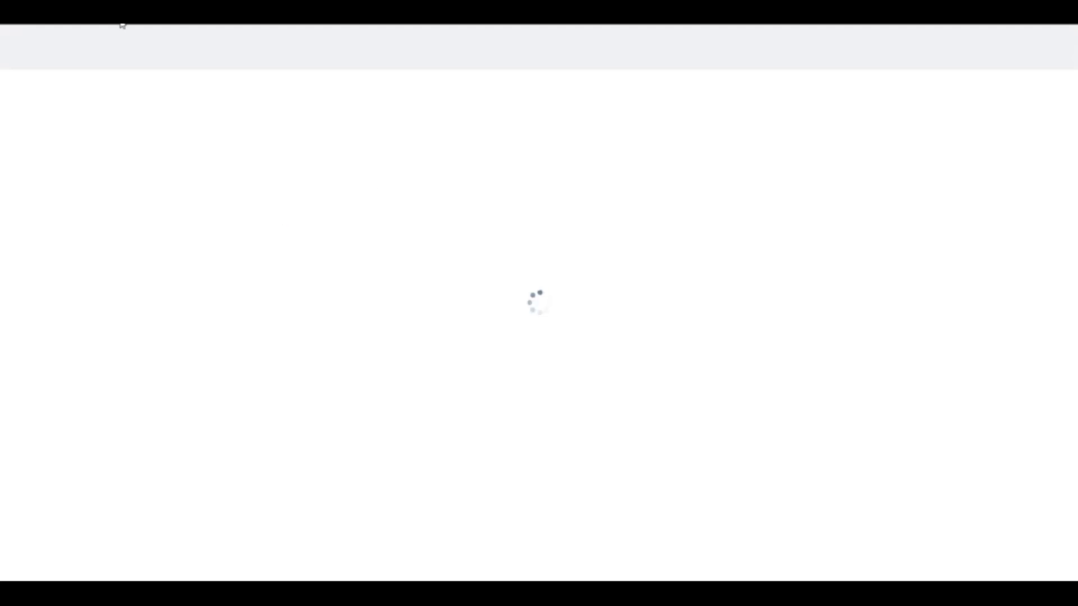
Switch to the RecordPoint folder and examine its Workday metadata, including Employee Email, FTE, Hire Date and Management Level
{"action": "scroll", "coordinate": [528, 302], "scroll_direction": "down", "scroll_amount": 5}
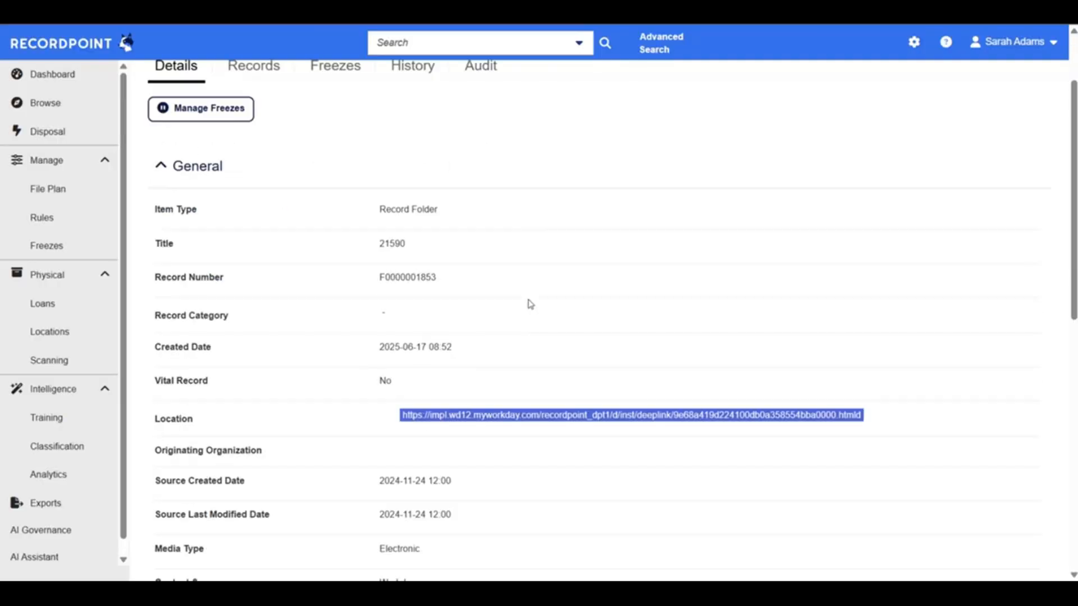
{"action": "scroll", "coordinate": [530, 303], "scroll_direction": "down", "scroll_amount": 2}
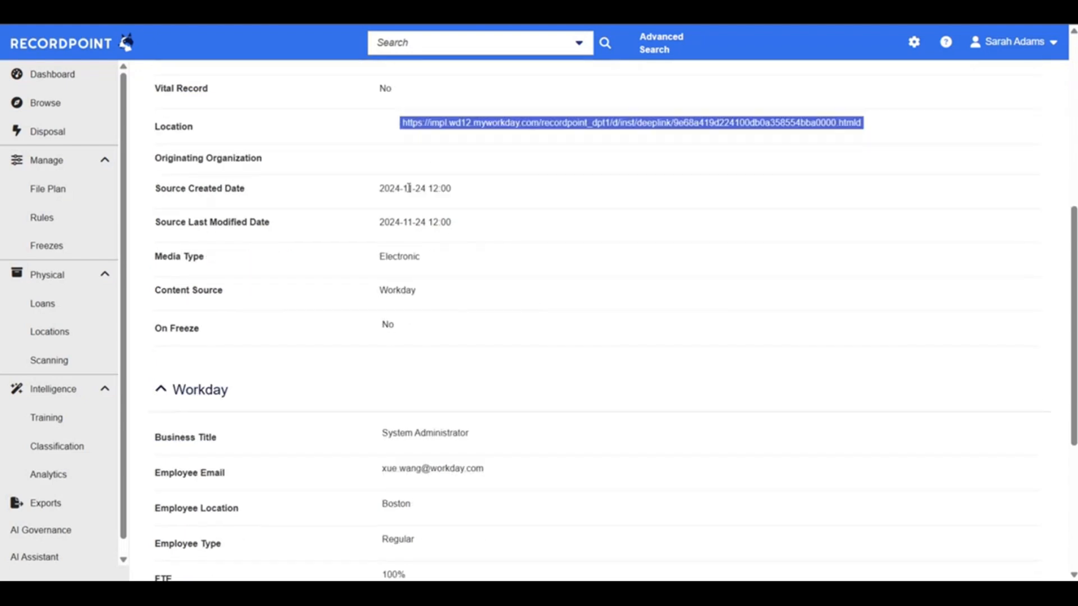
{"action": "left_click", "coordinate": [408, 187]}
{"action": "scroll", "coordinate": [409, 189], "scroll_direction": "down", "scroll_amount": 3}
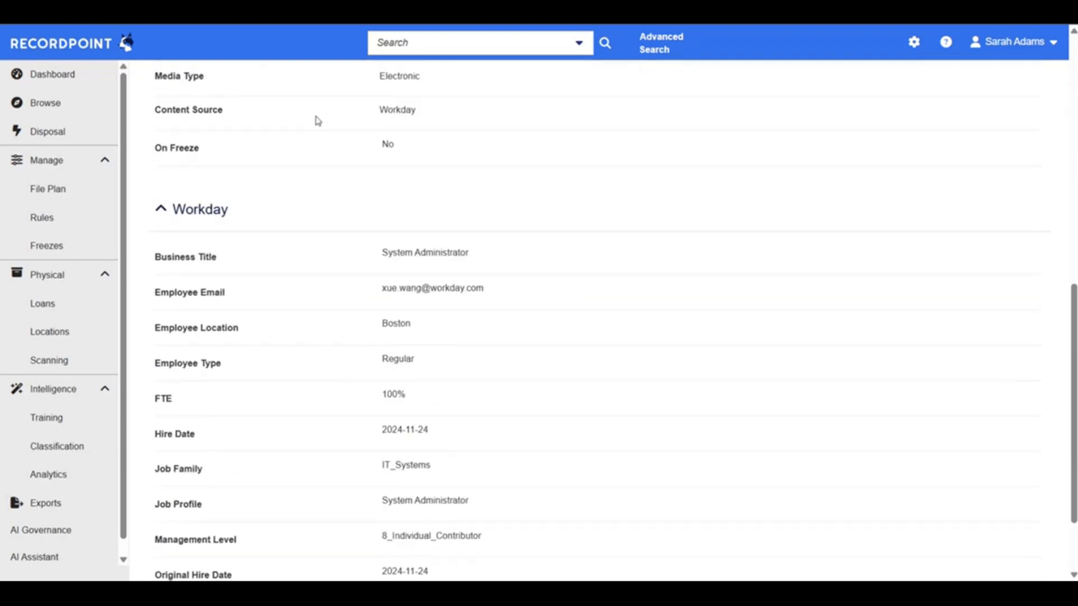
{"action": "scroll", "coordinate": [424, 107], "scroll_direction": "down", "scroll_amount": 2}
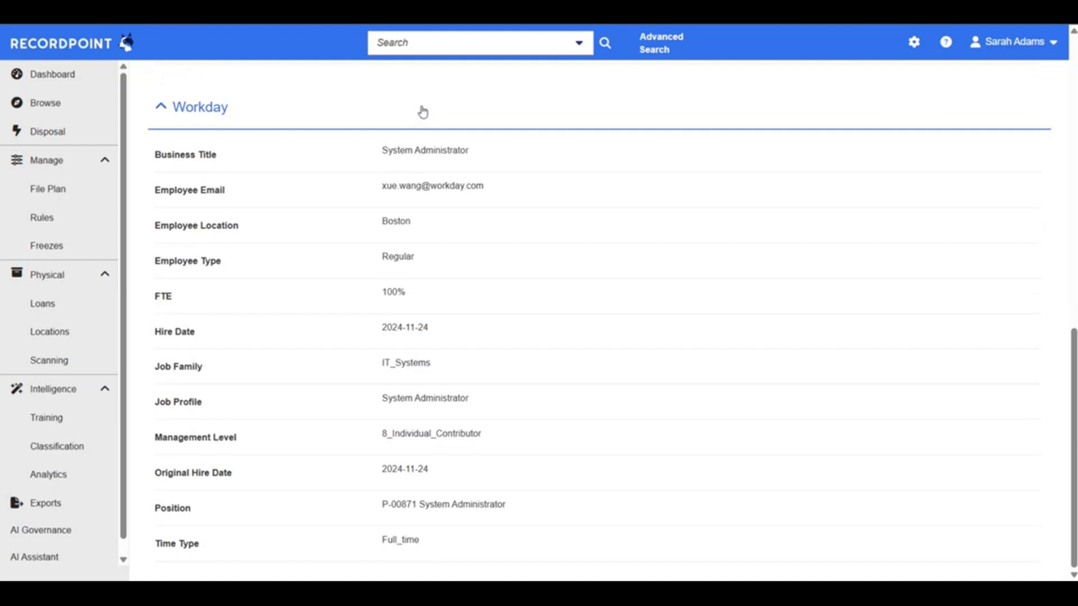
{"action": "left_click_drag", "start_coordinate": [380, 187], "coordinate": [477, 199]}
{"action": "left_click", "coordinate": [436, 191]}
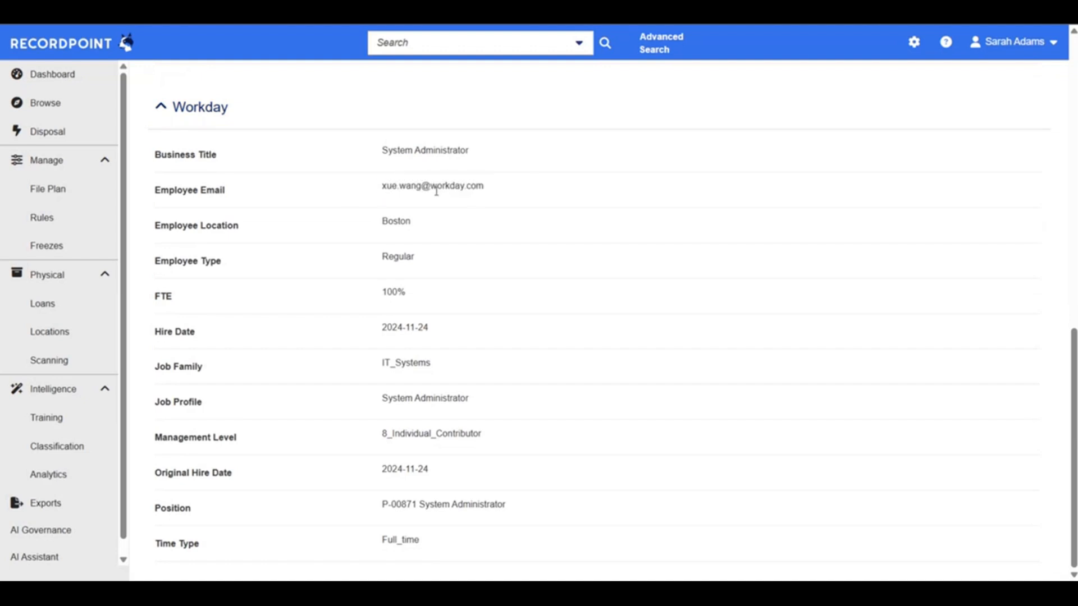
{"action": "left_click_drag", "start_coordinate": [381, 297], "coordinate": [453, 294]}
{"action": "triple_click", "coordinate": [400, 328]}
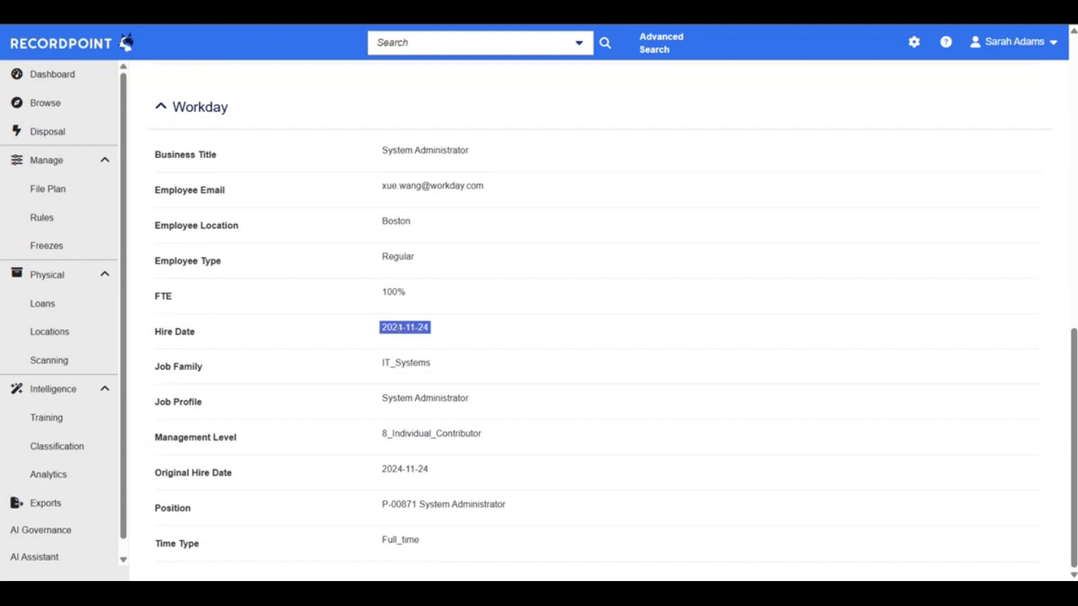
{"action": "left_click_drag", "start_coordinate": [377, 438], "coordinate": [578, 449]}
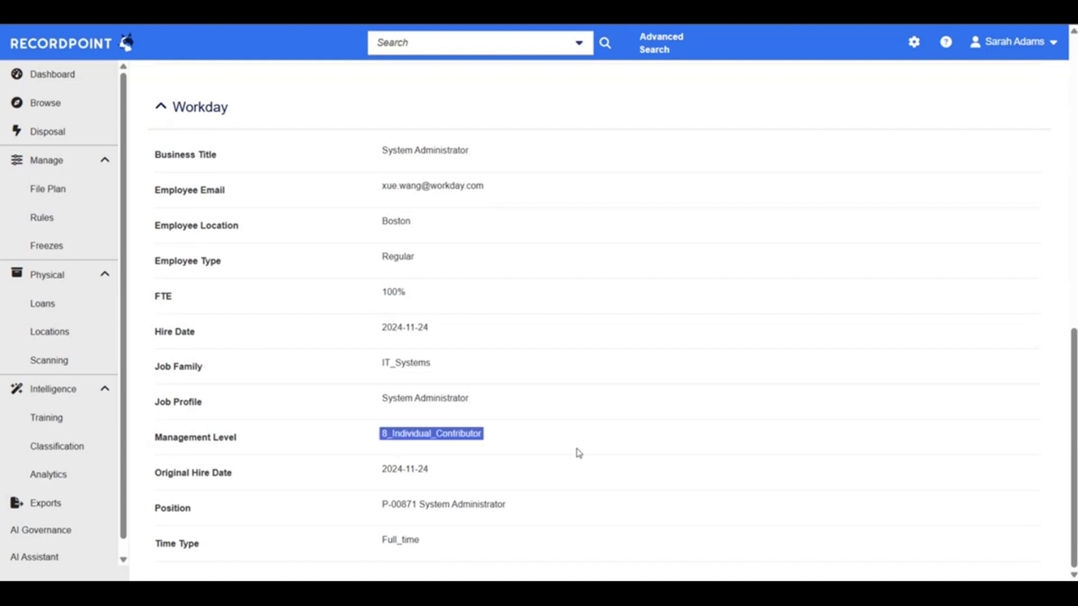
{"action": "left_click", "coordinate": [429, 530]}
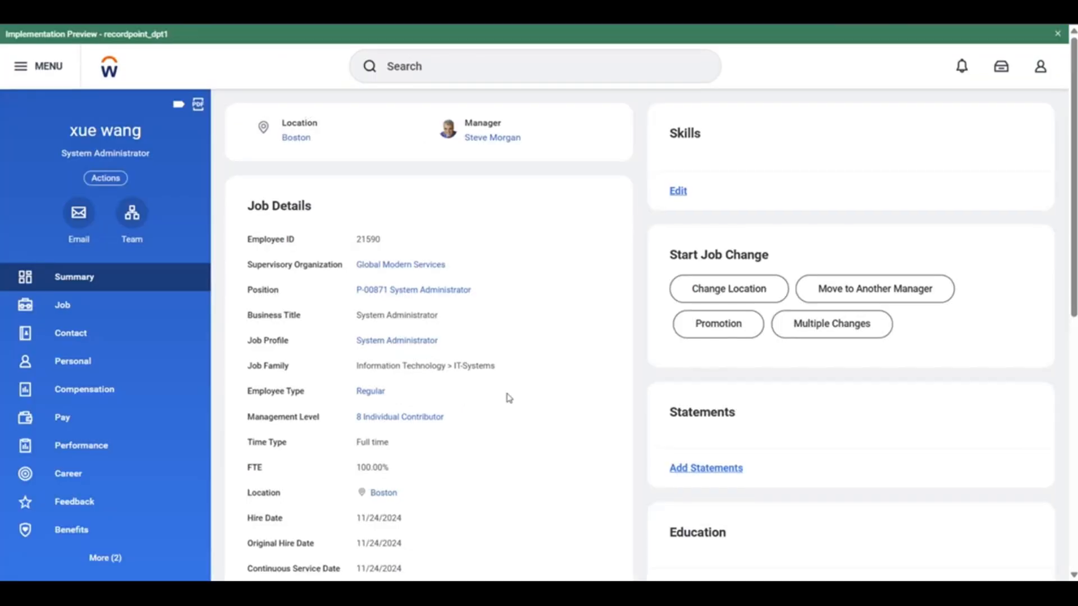
Switch to the employee's Workday profile and compare Original Hire Date, FTE and the other job details with the folder metadata
{"action": "scroll", "coordinate": [508, 398], "scroll_direction": "down", "scroll_amount": 2}
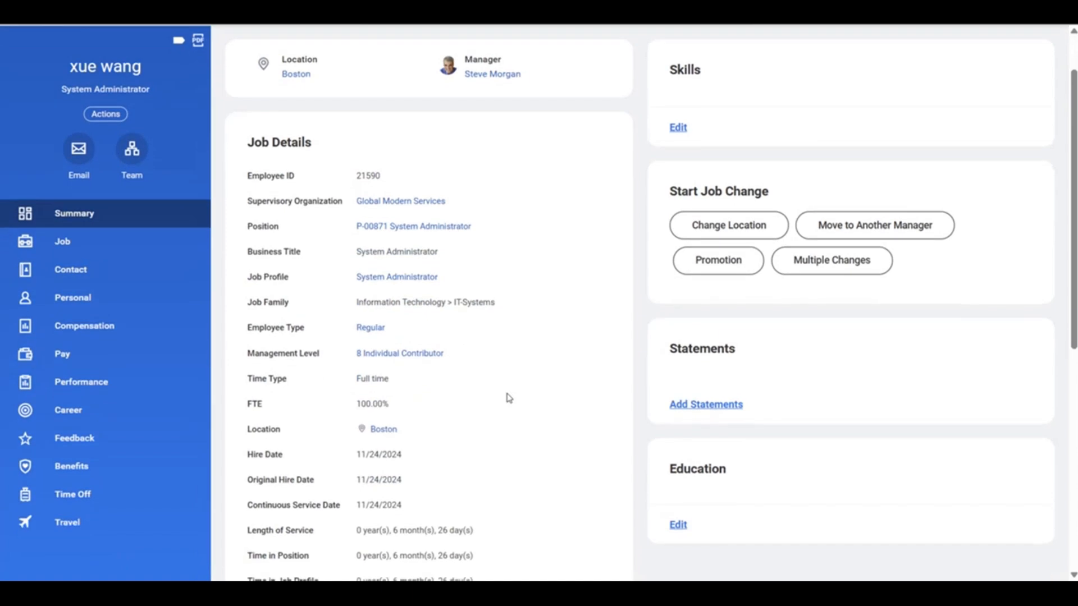
{"action": "scroll", "coordinate": [509, 397], "scroll_direction": "down", "scroll_amount": 2}
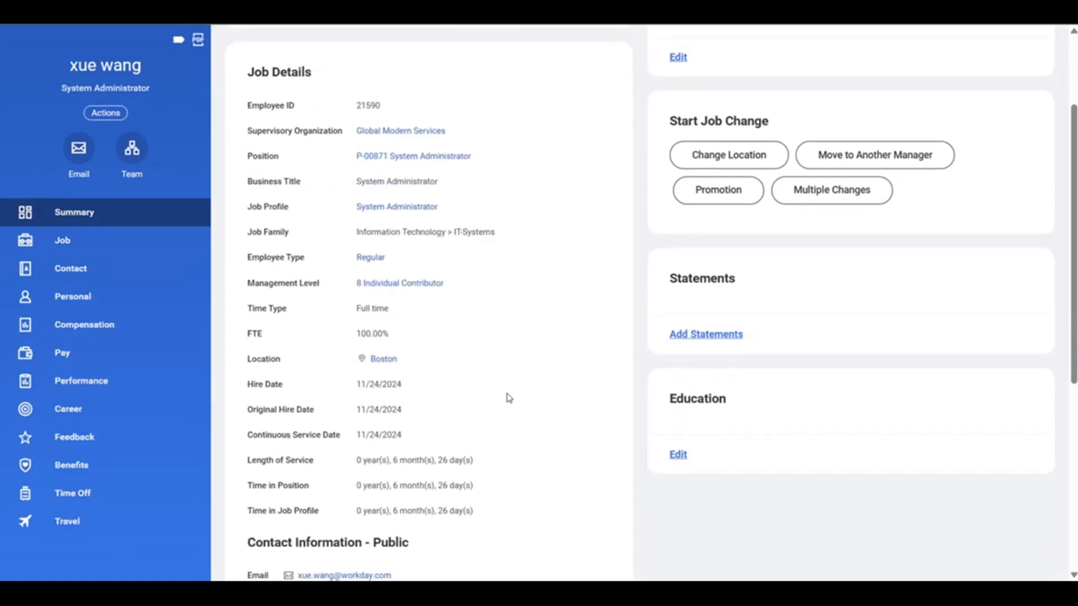
{"action": "scroll", "coordinate": [509, 398], "scroll_direction": "down", "scroll_amount": 1}
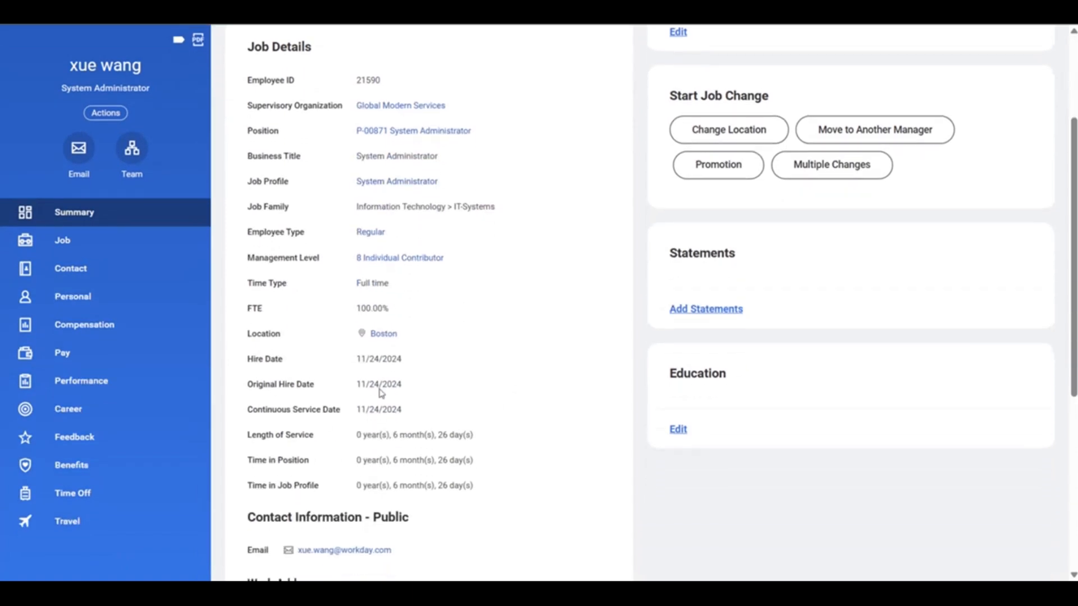
{"action": "left_click_drag", "start_coordinate": [356, 385], "coordinate": [427, 381]}
{"action": "left_click_drag", "start_coordinate": [354, 309], "coordinate": [325, 344]}
{"action": "left_click", "coordinate": [384, 308]}
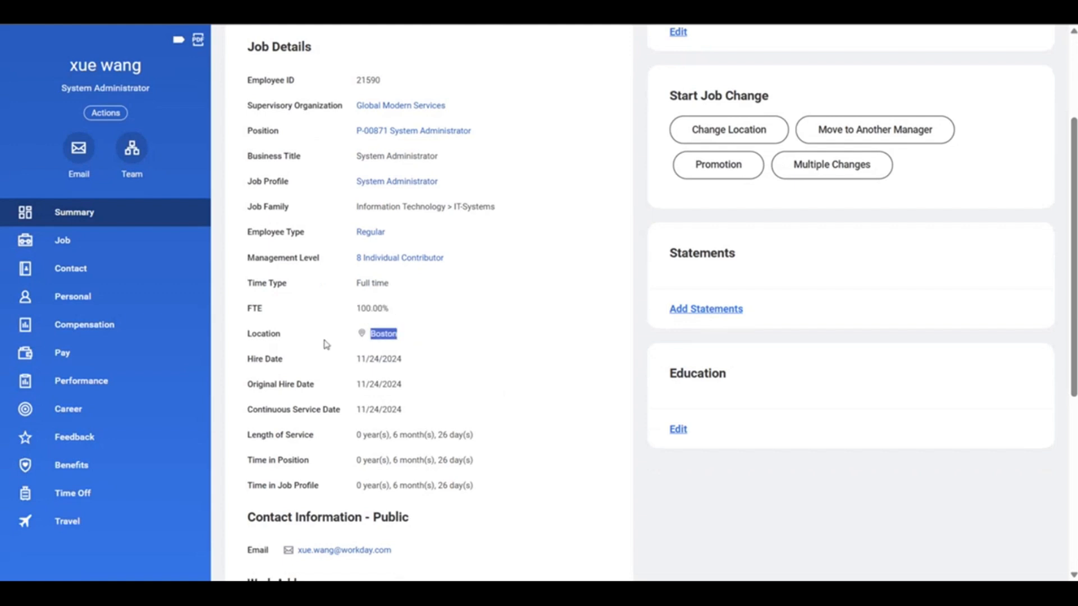
{"action": "left_click", "coordinate": [456, 461]}
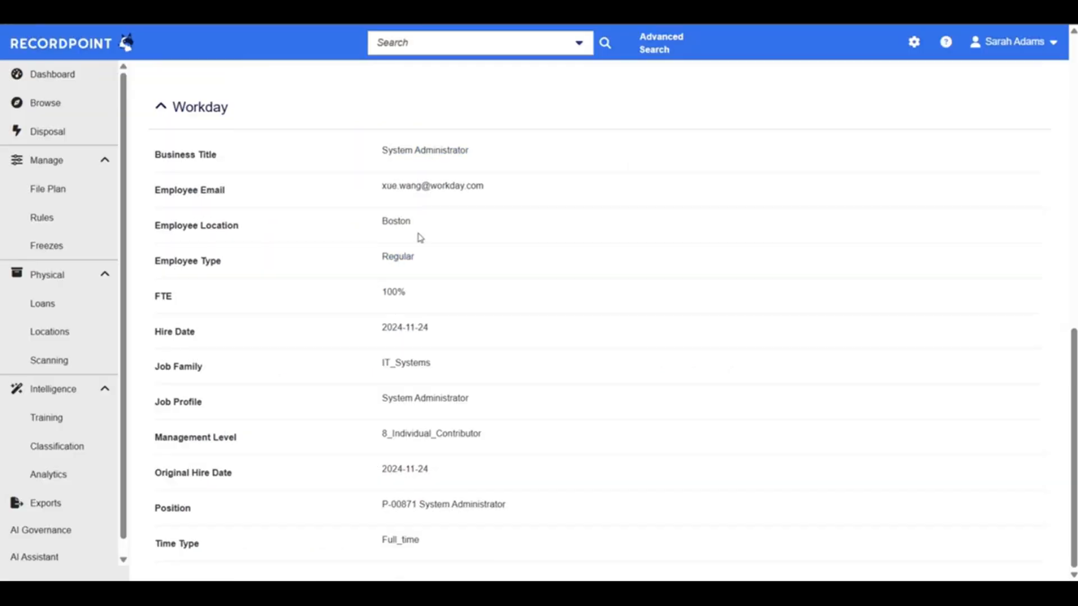
Switch to the RecordPoint folder, show its records and open the Compensation record
{"action": "scroll", "coordinate": [418, 237], "scroll_direction": "up", "scroll_amount": 1}
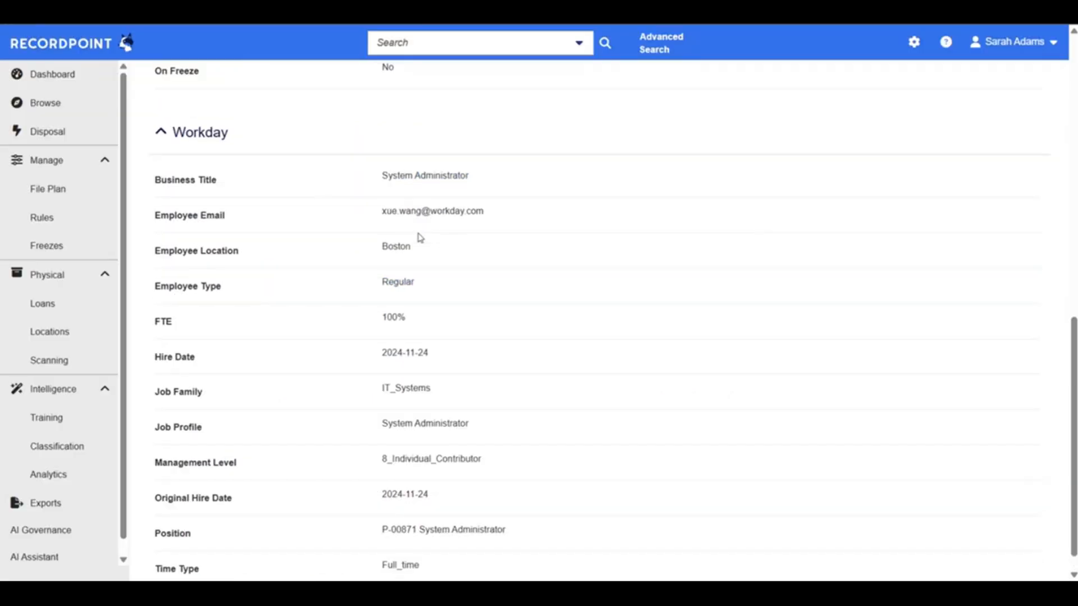
{"action": "scroll", "coordinate": [418, 237], "scroll_direction": "up", "scroll_amount": 10}
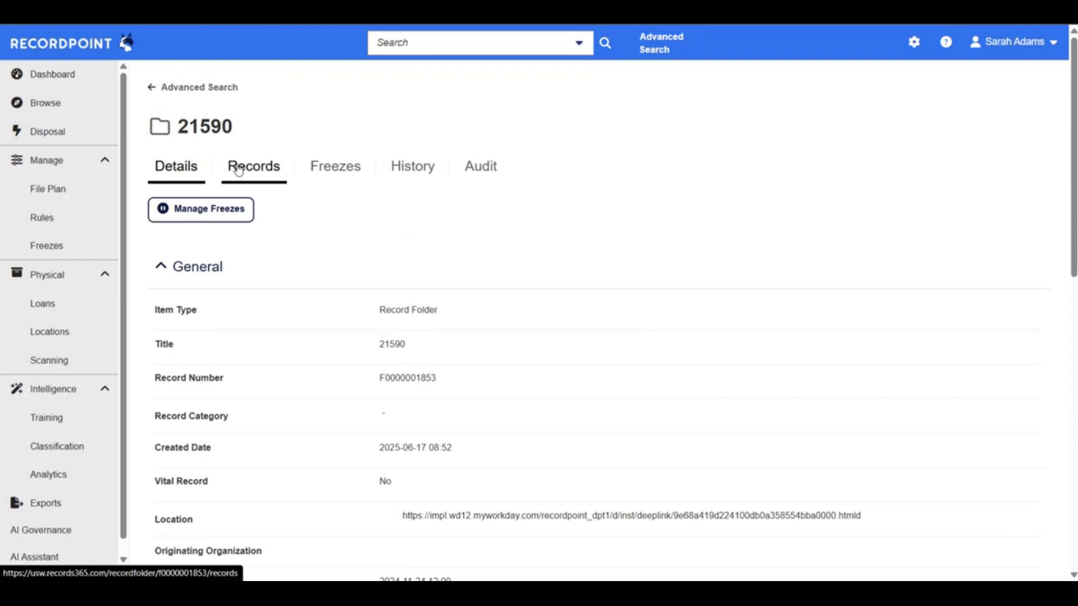
{"action": "left_click", "coordinate": [239, 170]}
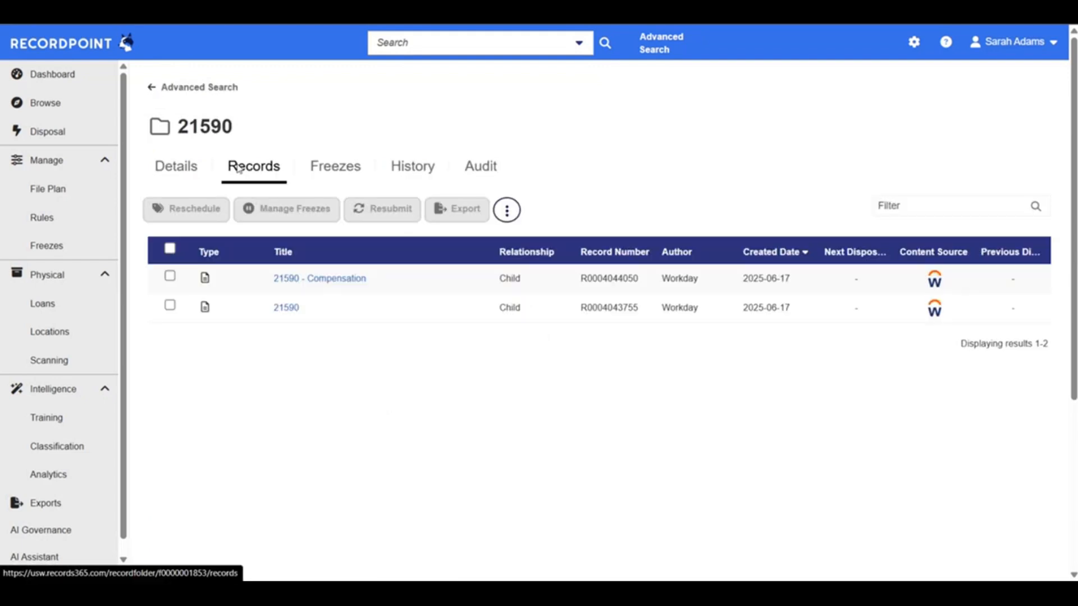
{"action": "left_click", "coordinate": [313, 279]}
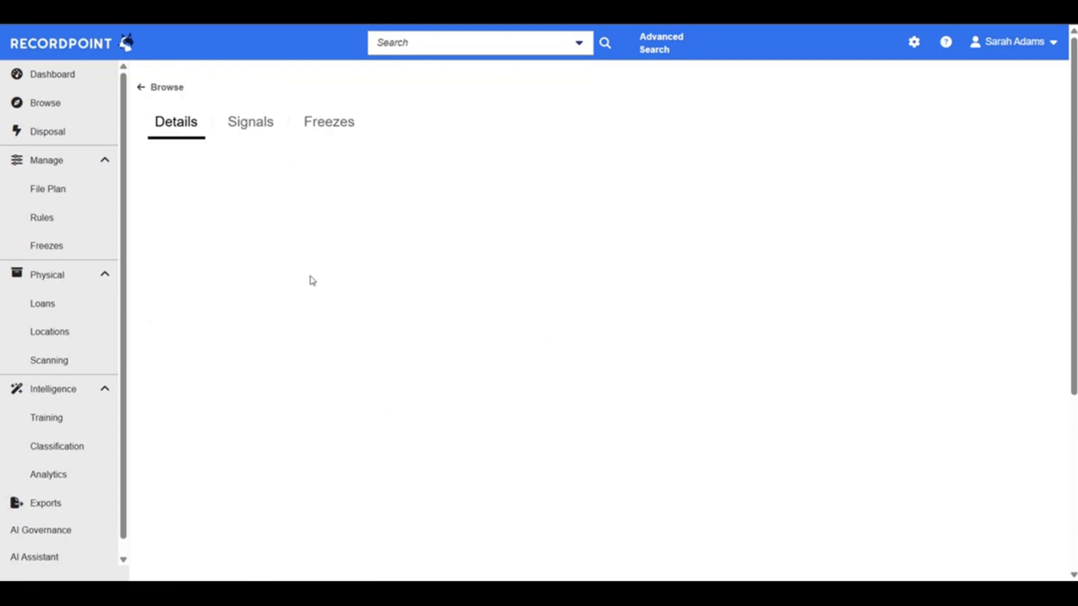
Examine the Compensation record's Workday metadata, including the bonus effective date and bonus frequency
{"action": "scroll", "coordinate": [312, 278], "scroll_direction": "down", "scroll_amount": 5}
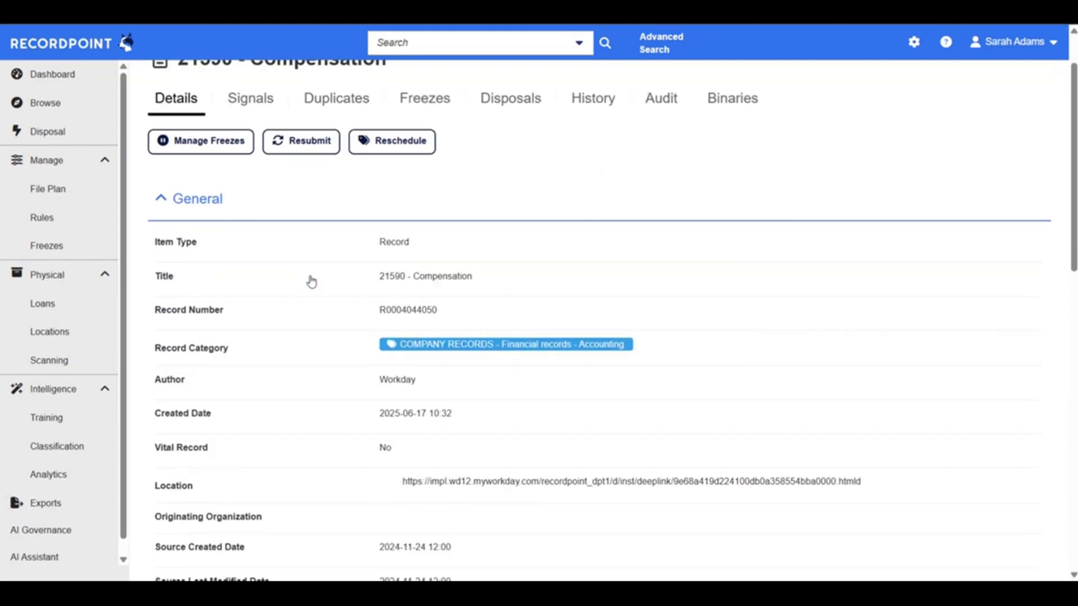
{"action": "scroll", "coordinate": [313, 279], "scroll_direction": "down", "scroll_amount": 10}
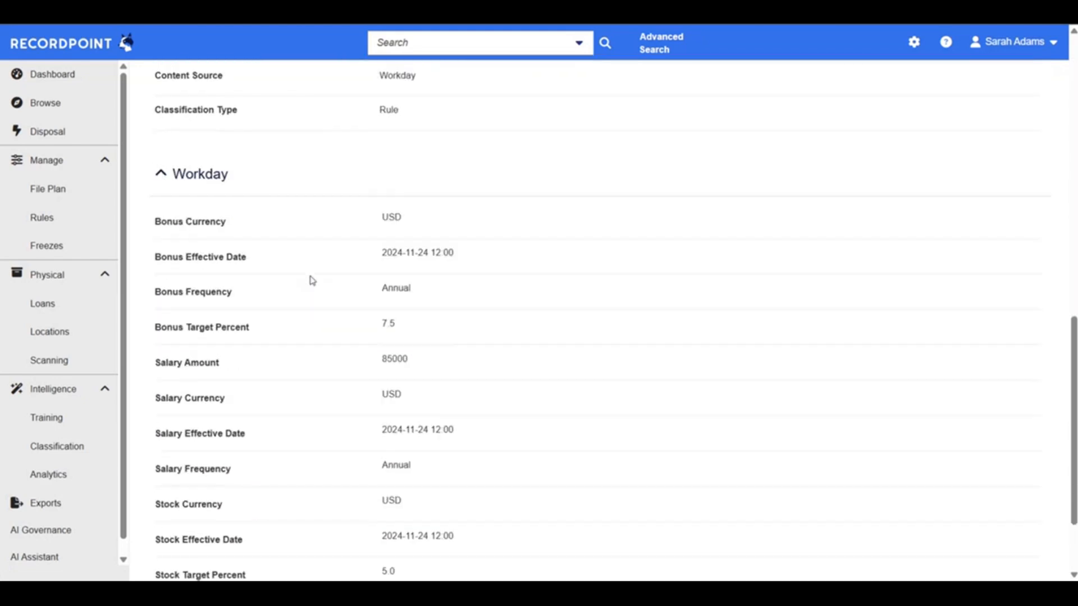
{"action": "left_click_drag", "start_coordinate": [371, 245], "coordinate": [458, 297]}
{"action": "left_click", "coordinate": [457, 295]}
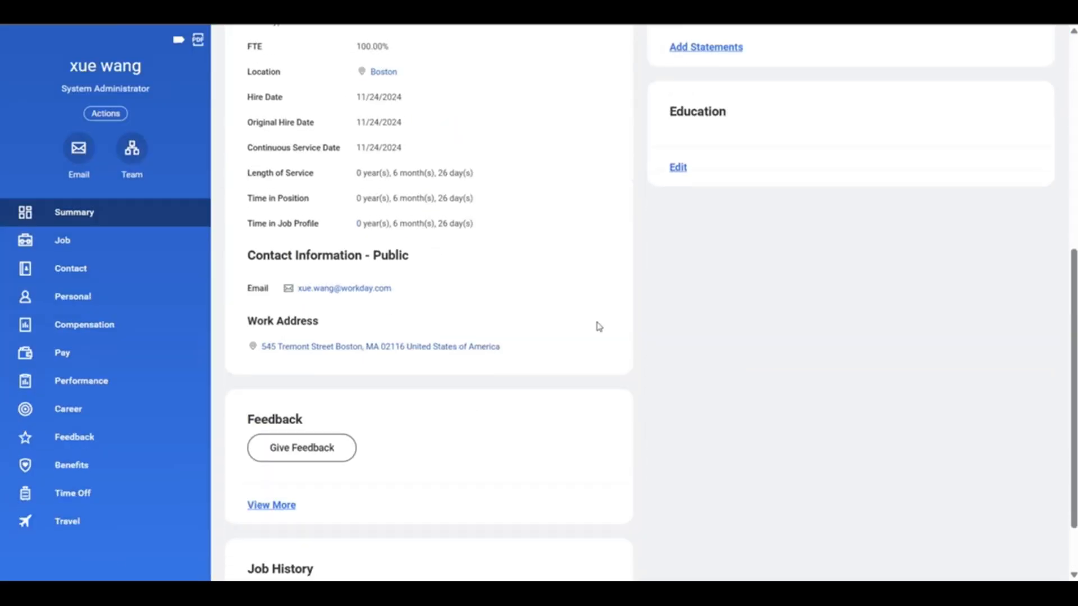
Switch to the employee's Workday profile and open its Compensation section
{"action": "scroll", "coordinate": [599, 326], "scroll_direction": "down", "scroll_amount": 2}
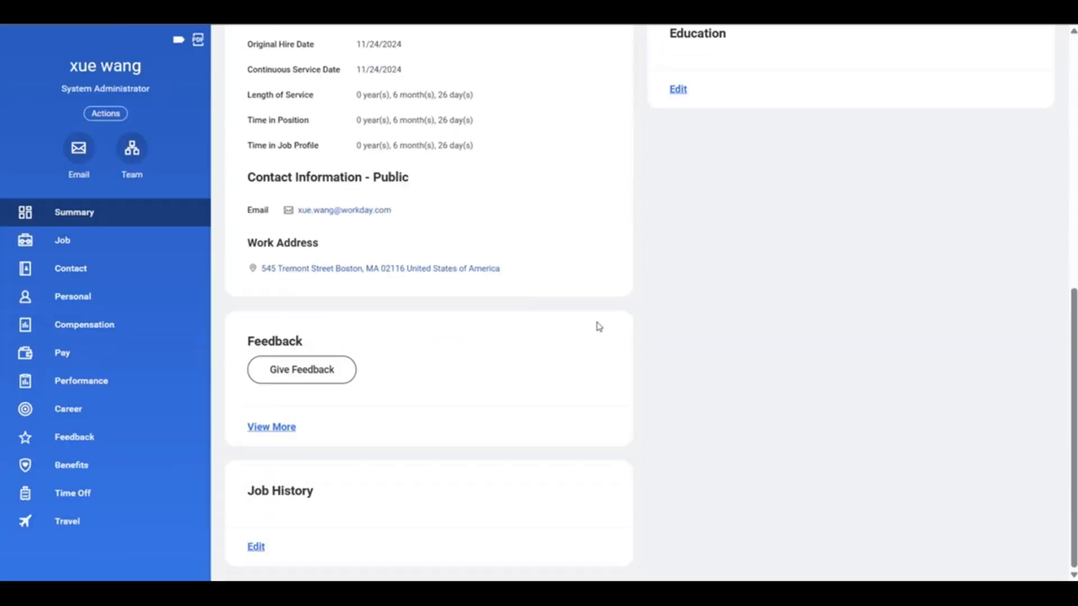
{"action": "scroll", "coordinate": [599, 326], "scroll_direction": "up", "scroll_amount": 10}
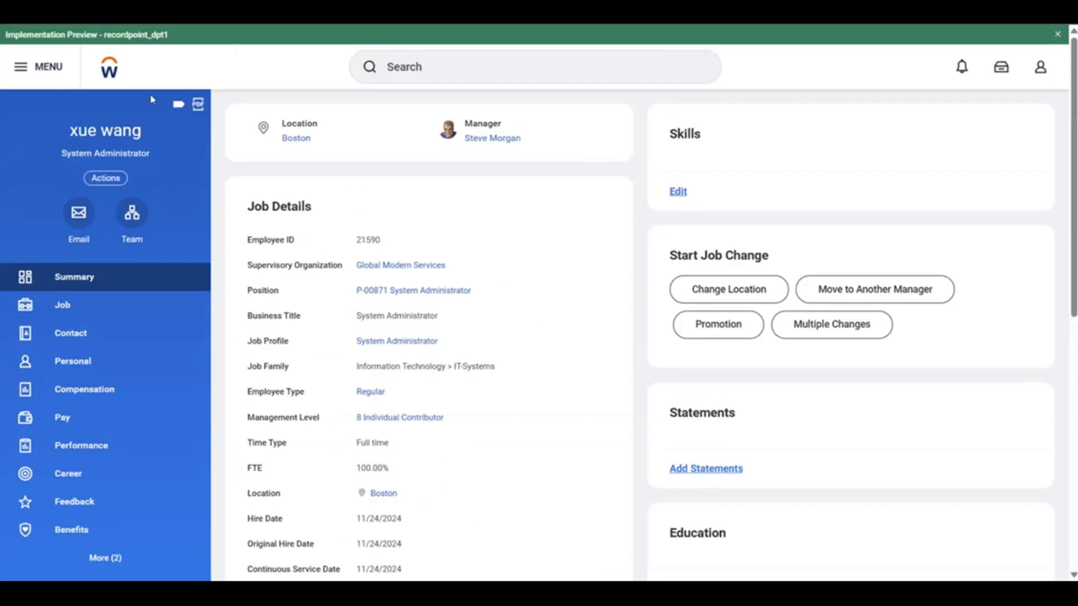
{"action": "left_click", "coordinate": [106, 400]}
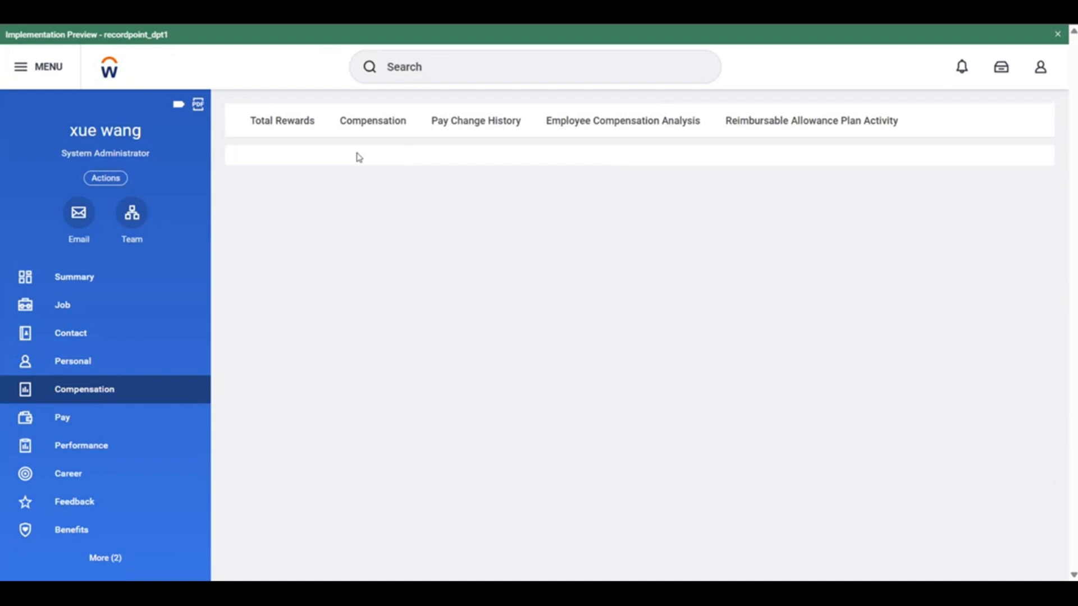
Open the employee's Compensation details and examine the pay totals and plan assignments
{"action": "left_click", "coordinate": [374, 132]}
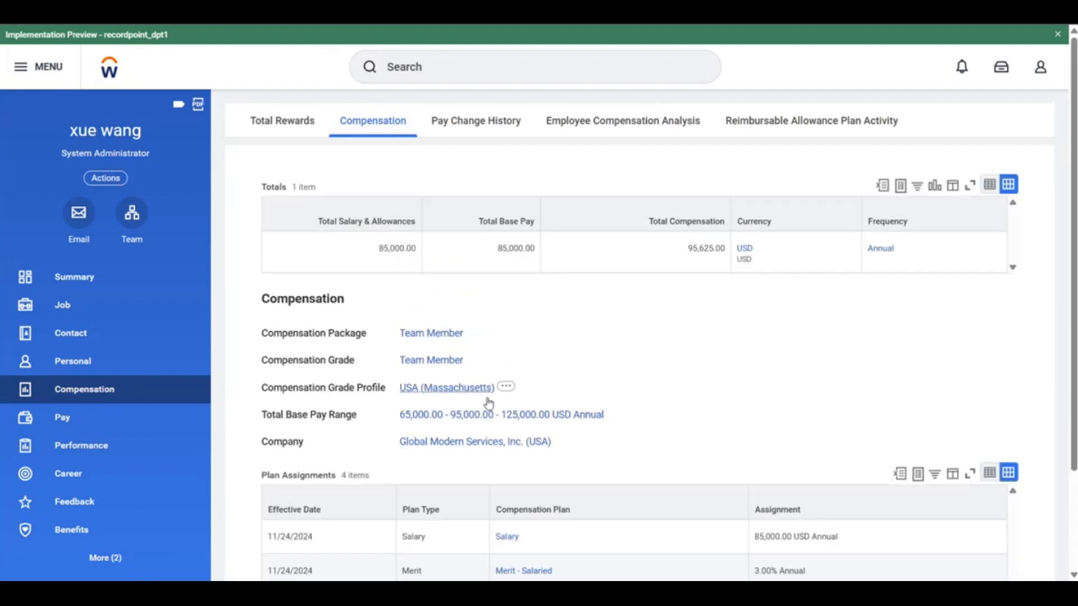
{"action": "scroll", "coordinate": [494, 387], "scroll_direction": "down", "scroll_amount": 1}
{"action": "scroll", "coordinate": [695, 389], "scroll_direction": "down", "scroll_amount": 3}
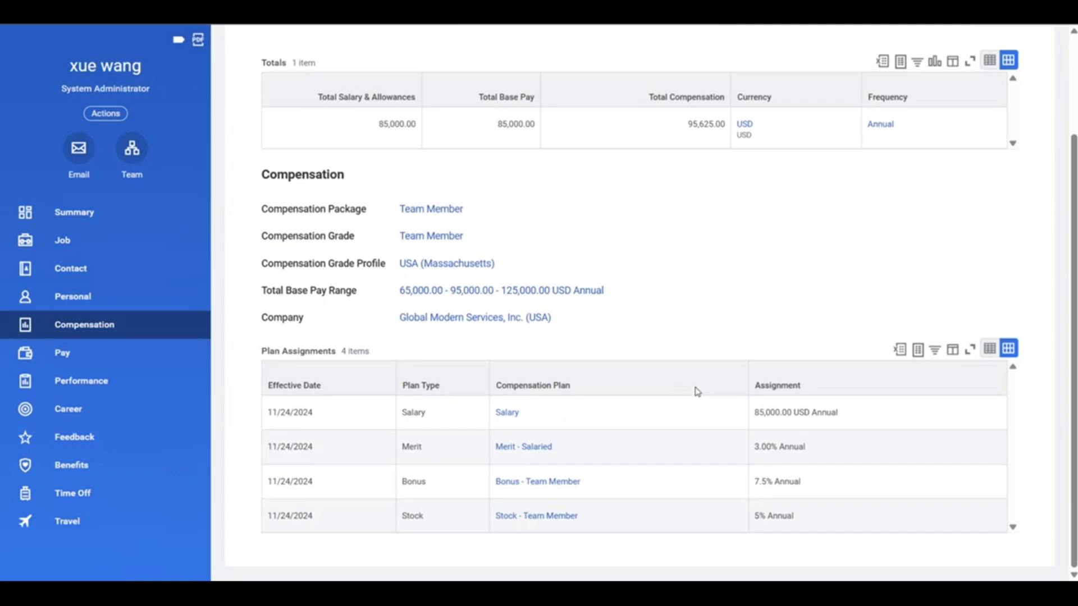
{"action": "scroll", "coordinate": [718, 370], "scroll_direction": "up", "scroll_amount": 4}
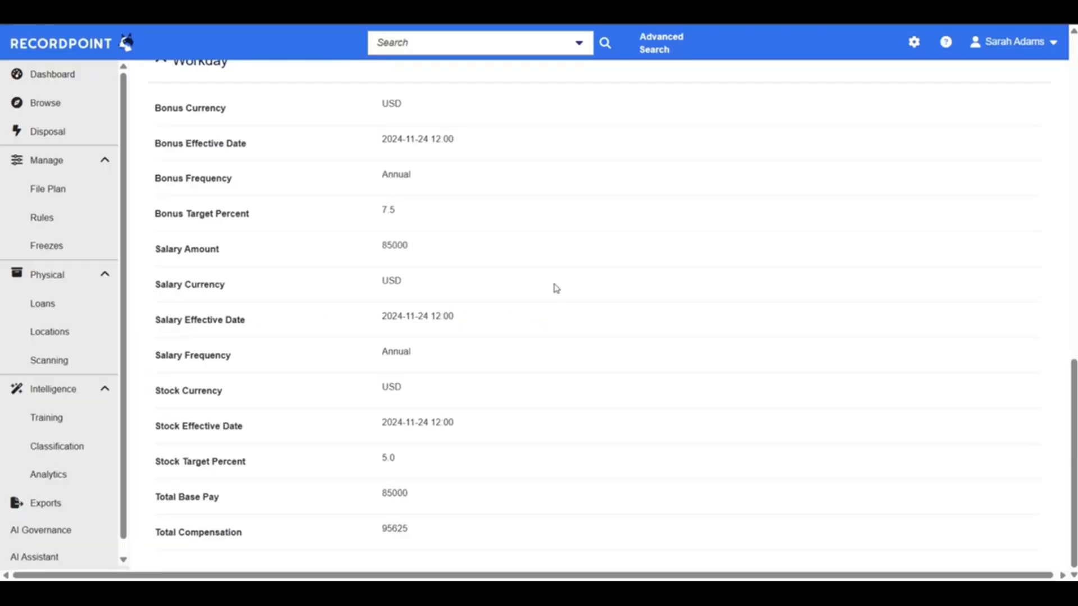
Switch to the RecordPoint Compensation record, check its stock currency, and collapse the General and Workday sections
{"action": "left_click_drag", "start_coordinate": [361, 390], "coordinate": [440, 396]}
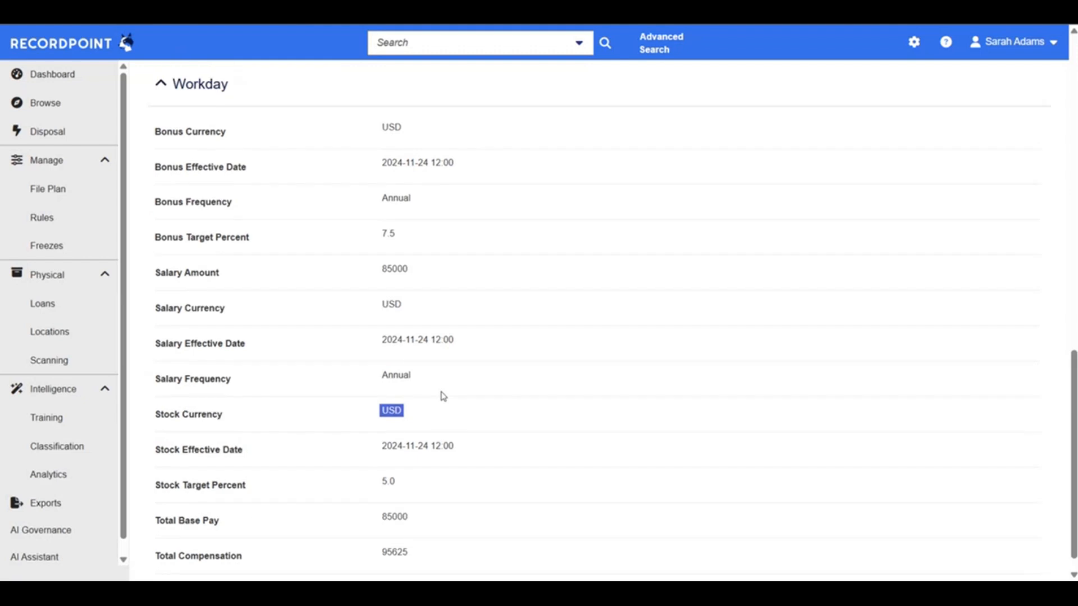
{"action": "scroll", "coordinate": [443, 397], "scroll_direction": "up", "scroll_amount": 10}
{"action": "left_click", "coordinate": [292, 269]}
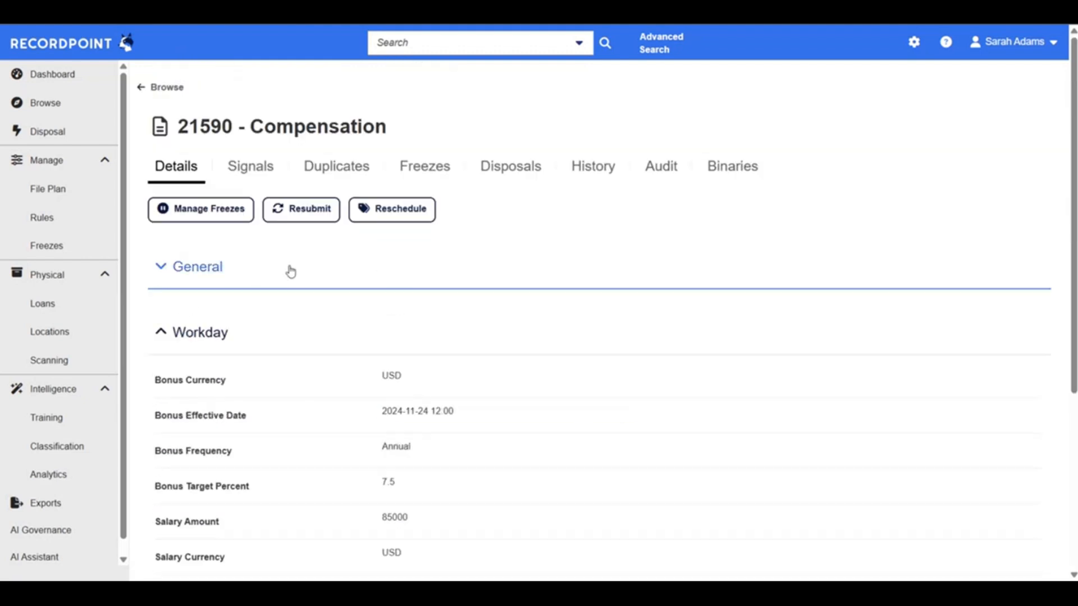
{"action": "left_click", "coordinate": [213, 337]}
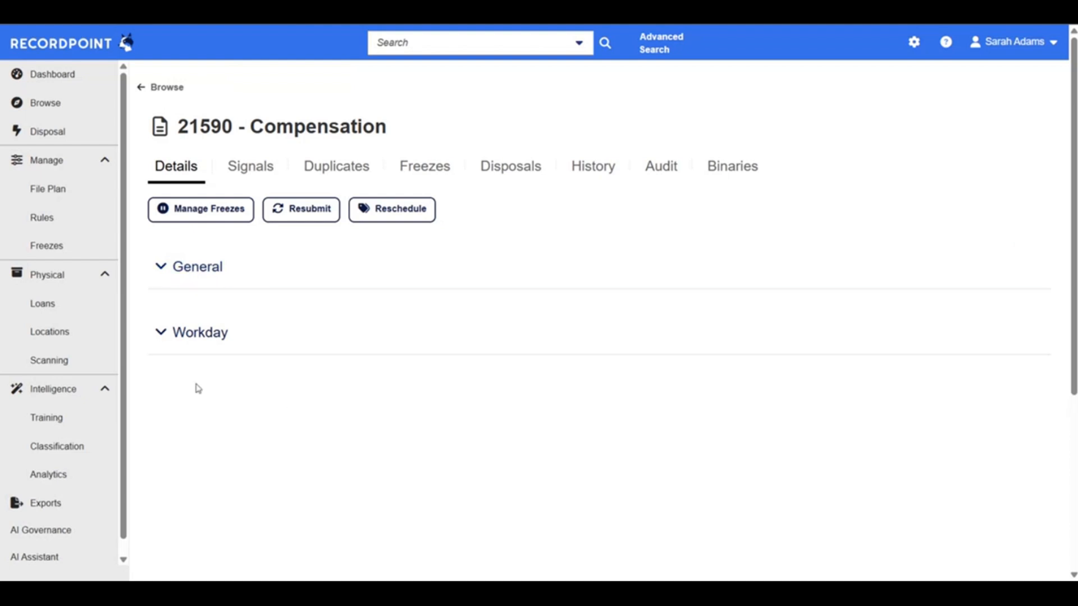
Open the File Plan and look through the subcategories under COMPANY RECORDS, collapsing the category again
{"action": "left_click", "coordinate": [57, 187]}
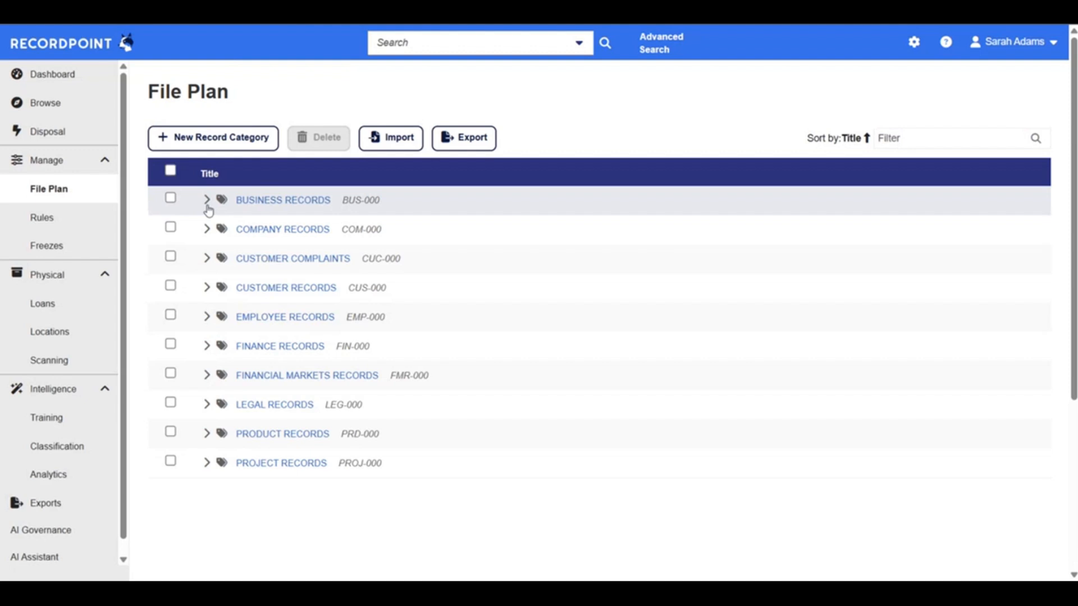
{"action": "left_click", "coordinate": [206, 229]}
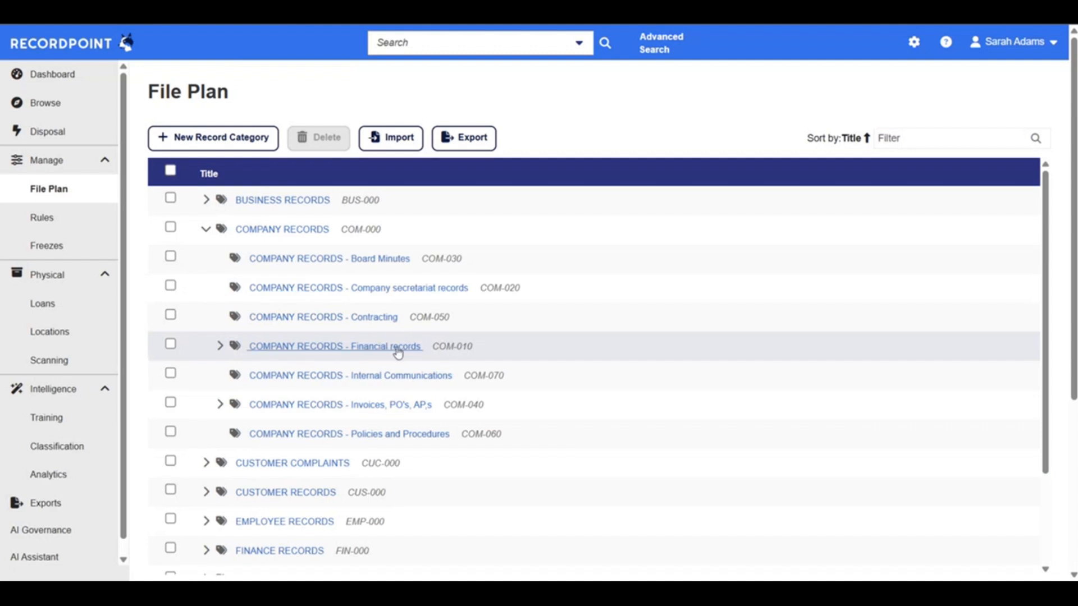
{"action": "left_click", "coordinate": [206, 230]}
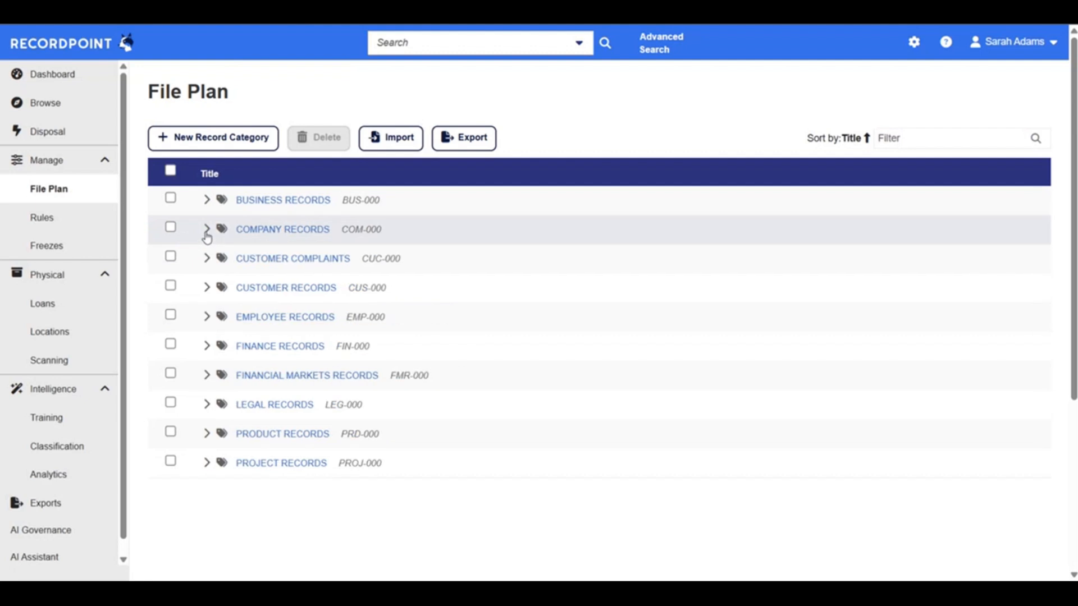
Open the Rules tree and examine the classification branch for ItemNumber Begins with F
{"action": "left_click", "coordinate": [85, 226]}
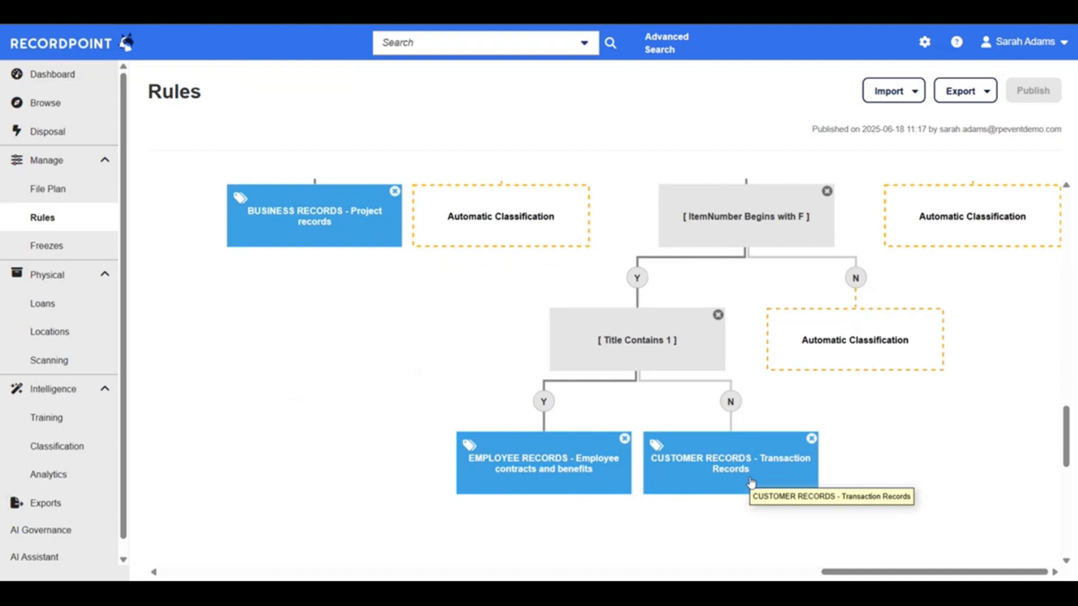
{"action": "scroll", "coordinate": [751, 482], "scroll_direction": "down", "scroll_amount": 1}
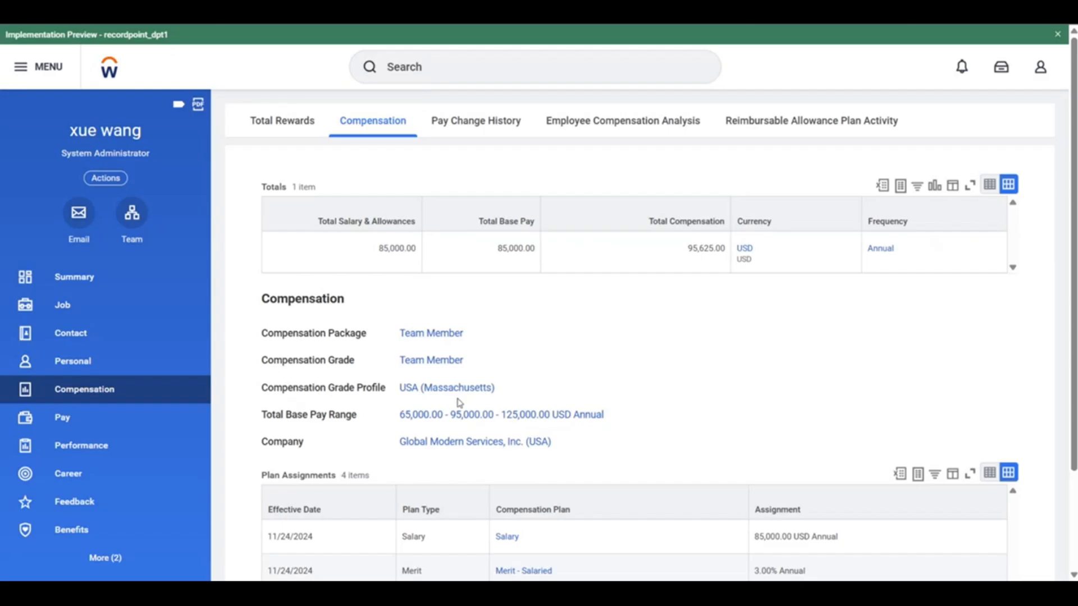
{"action": "scroll", "coordinate": [459, 403], "scroll_direction": "down", "scroll_amount": 3}
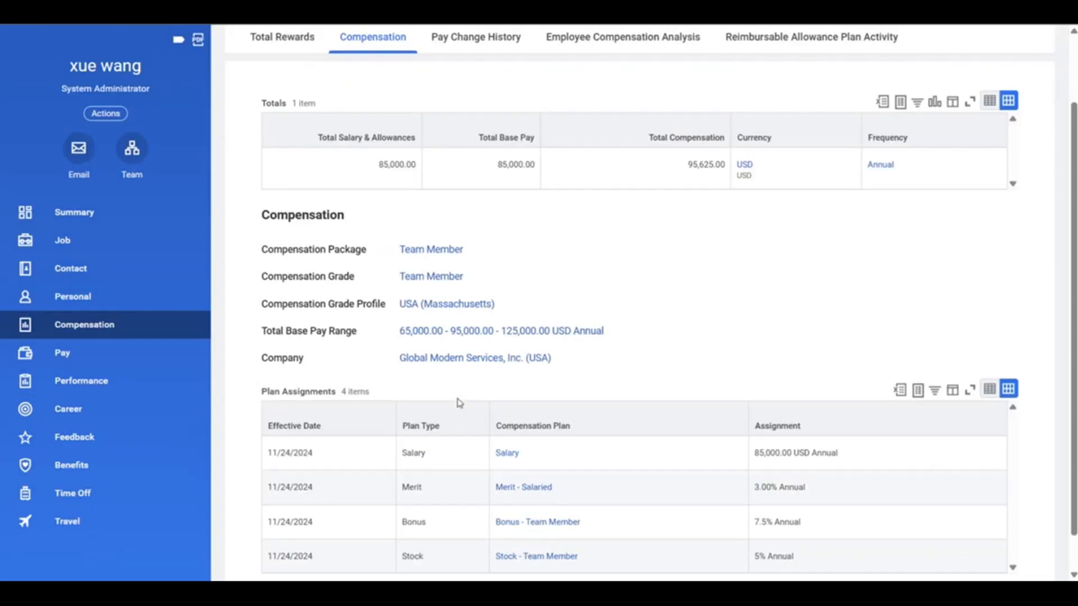
Switch to the employee's Workday profile, open its Summary and examine the Hire Date in the job details
{"action": "scroll", "coordinate": [459, 403], "scroll_direction": "up", "scroll_amount": 3}
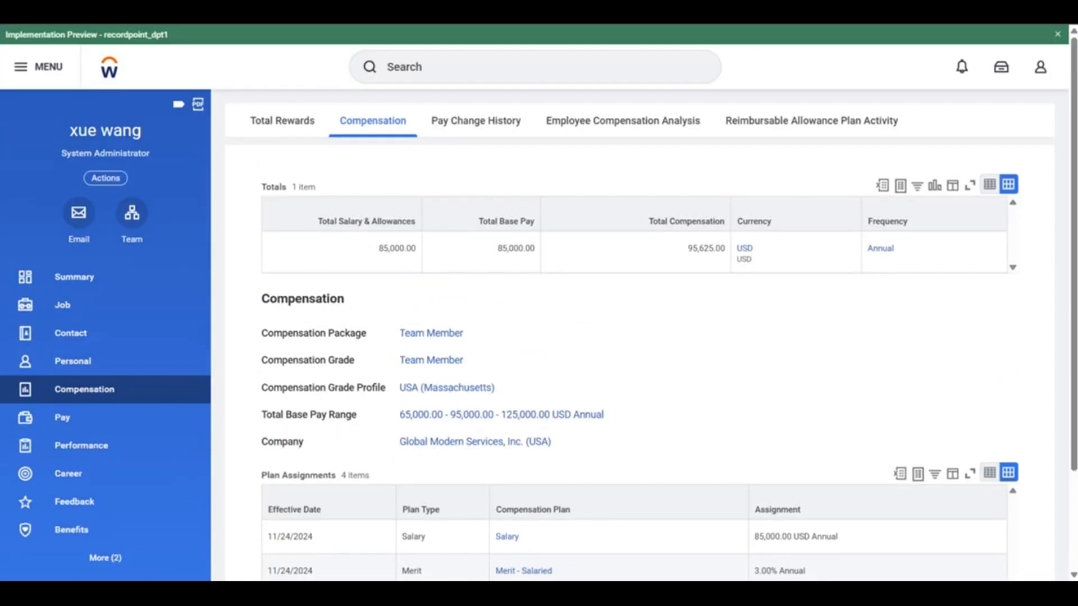
{"action": "key", "text": "ctrl+t"}
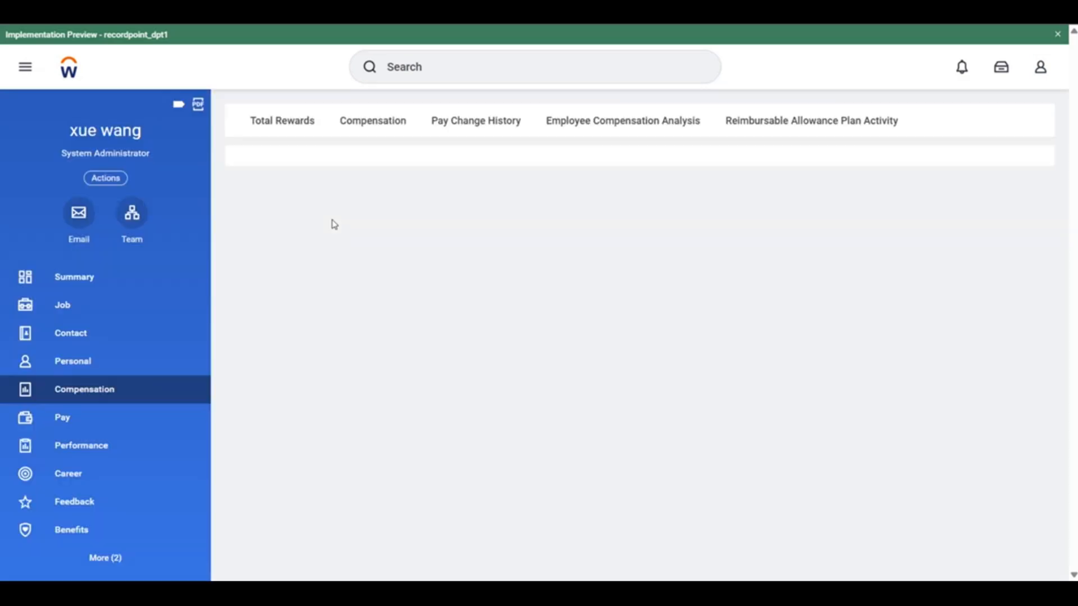
{"action": "left_click", "coordinate": [109, 279]}
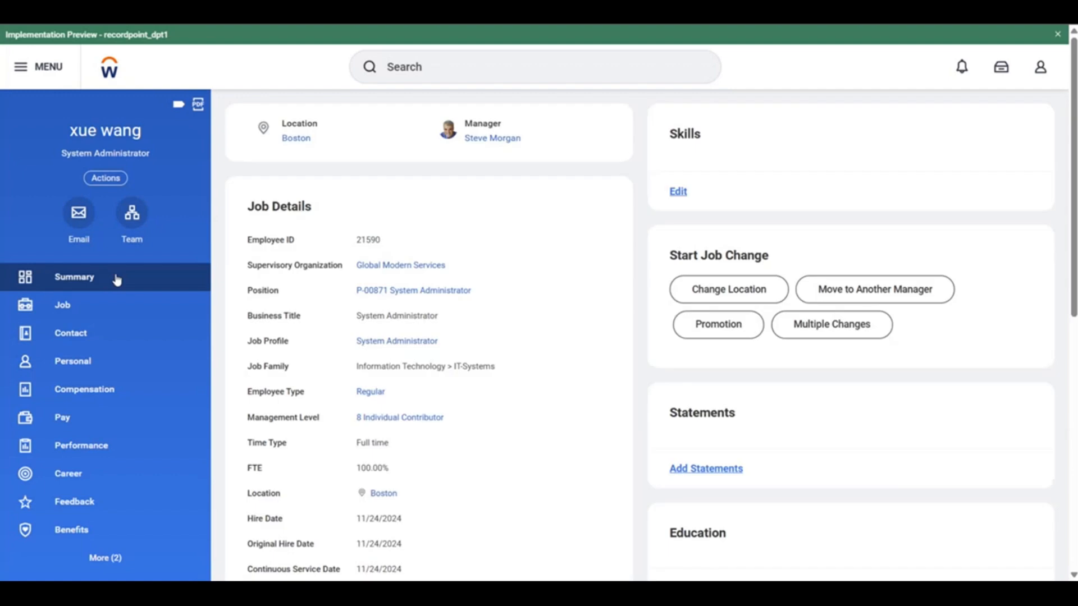
{"action": "scroll", "coordinate": [536, 375], "scroll_direction": "down", "scroll_amount": 3}
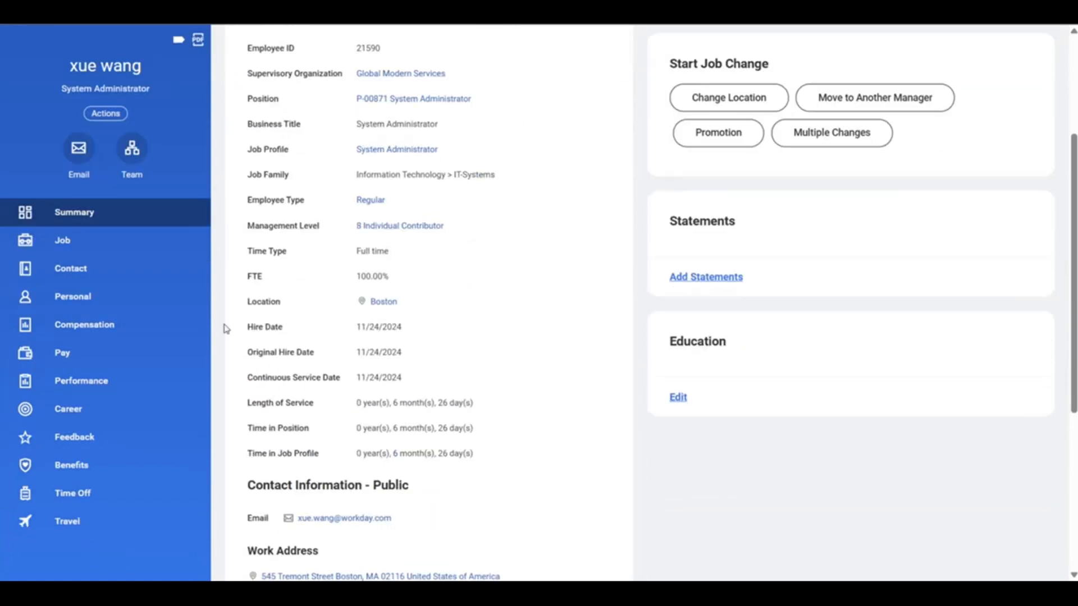
{"action": "left_click_drag", "start_coordinate": [243, 326], "coordinate": [428, 332]}
{"action": "triple_click", "coordinate": [389, 327]}
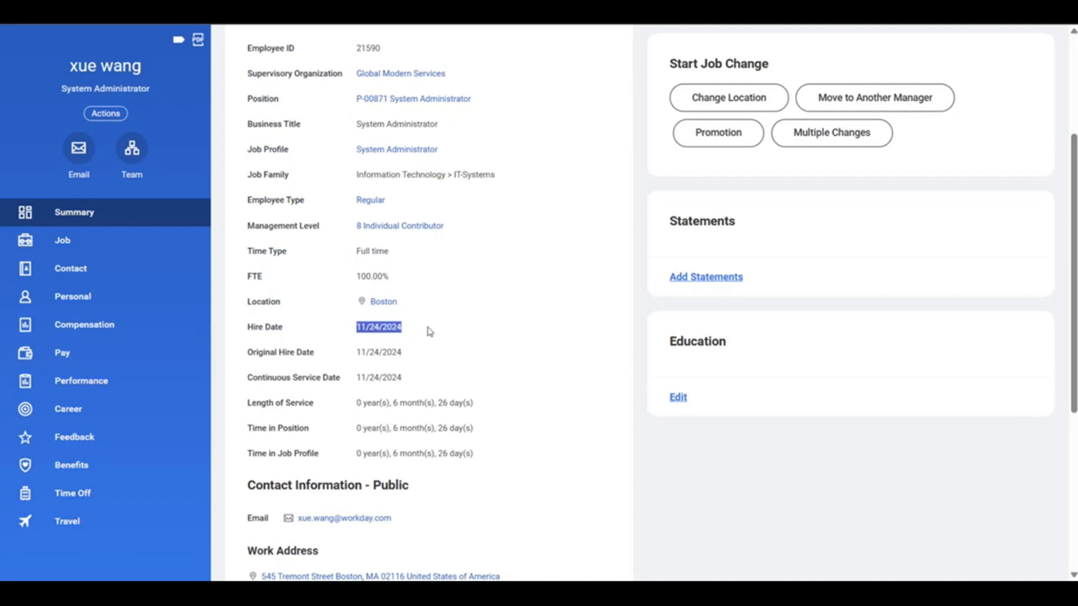
{"action": "scroll", "coordinate": [428, 331], "scroll_direction": "down", "scroll_amount": 1}
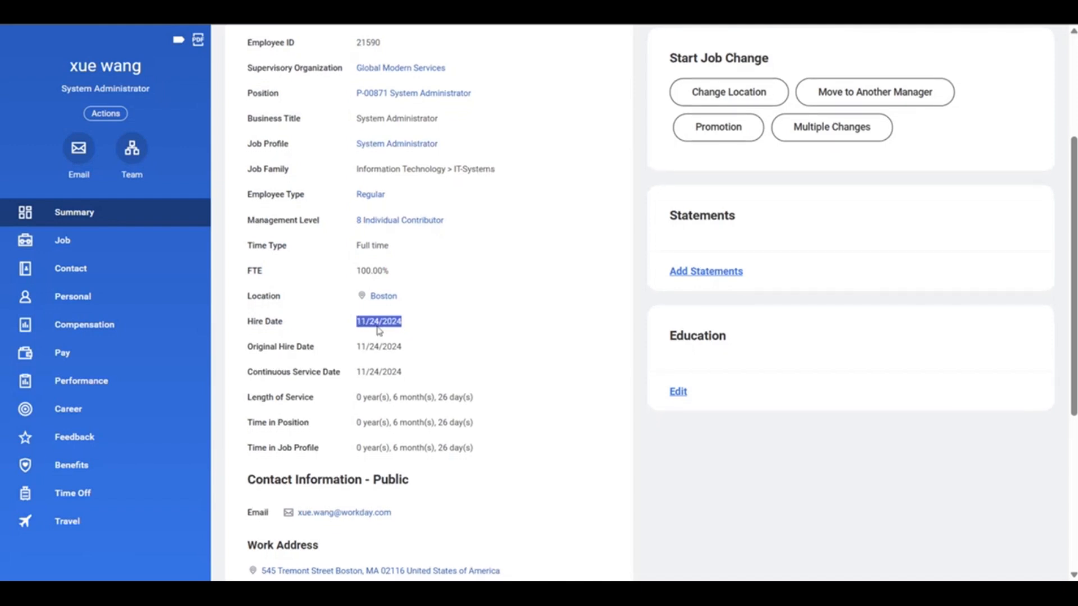
{"action": "scroll", "coordinate": [385, 330], "scroll_direction": "down", "scroll_amount": 1}
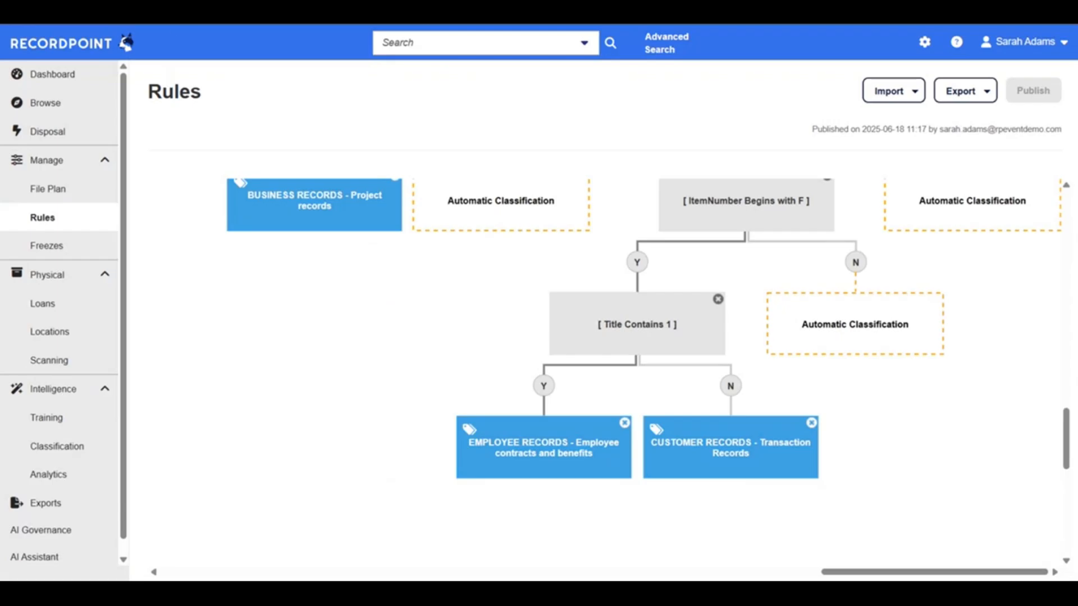
Switch back to RecordPoint's File Plan and open the retention schedule of the EMPLOYEE RECORDS - Salaries category
{"action": "left_click", "coordinate": [77, 198]}
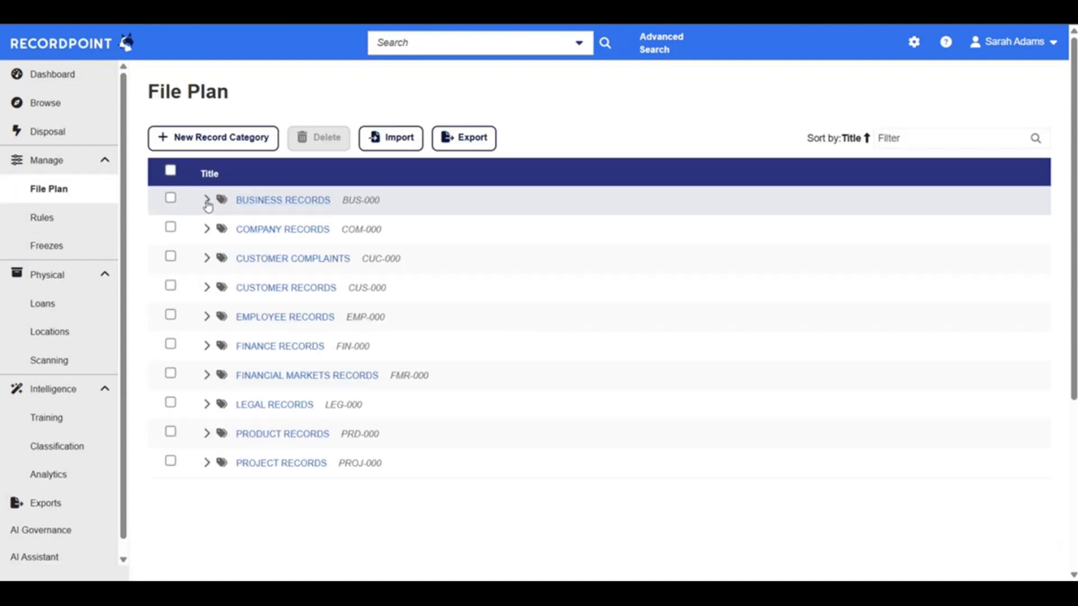
{"action": "left_click", "coordinate": [207, 318]}
{"action": "scroll", "coordinate": [292, 413], "scroll_direction": "down", "scroll_amount": 1}
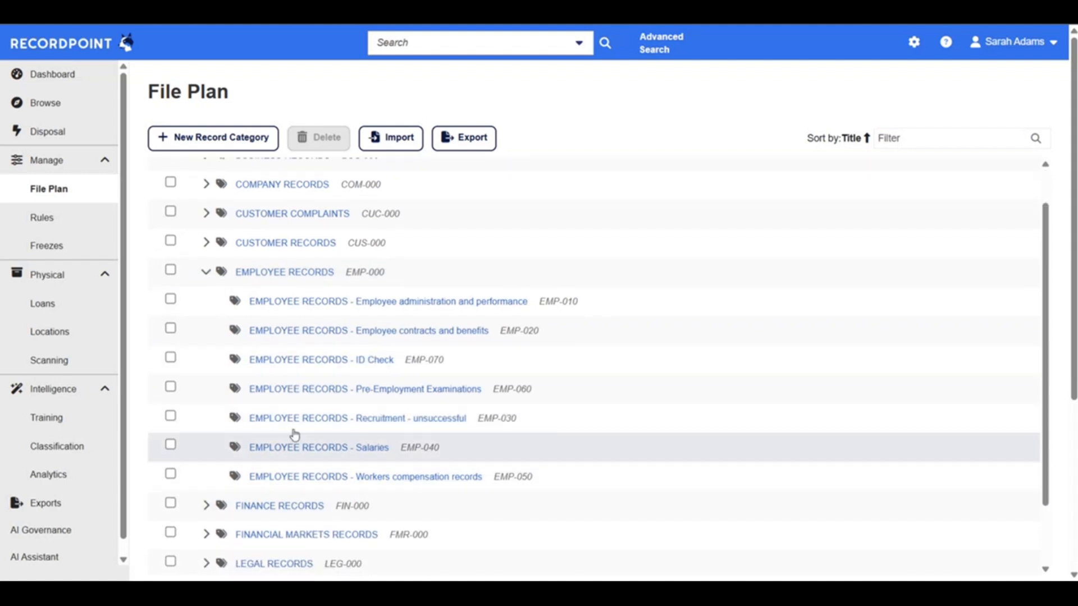
{"action": "left_click", "coordinate": [299, 448]}
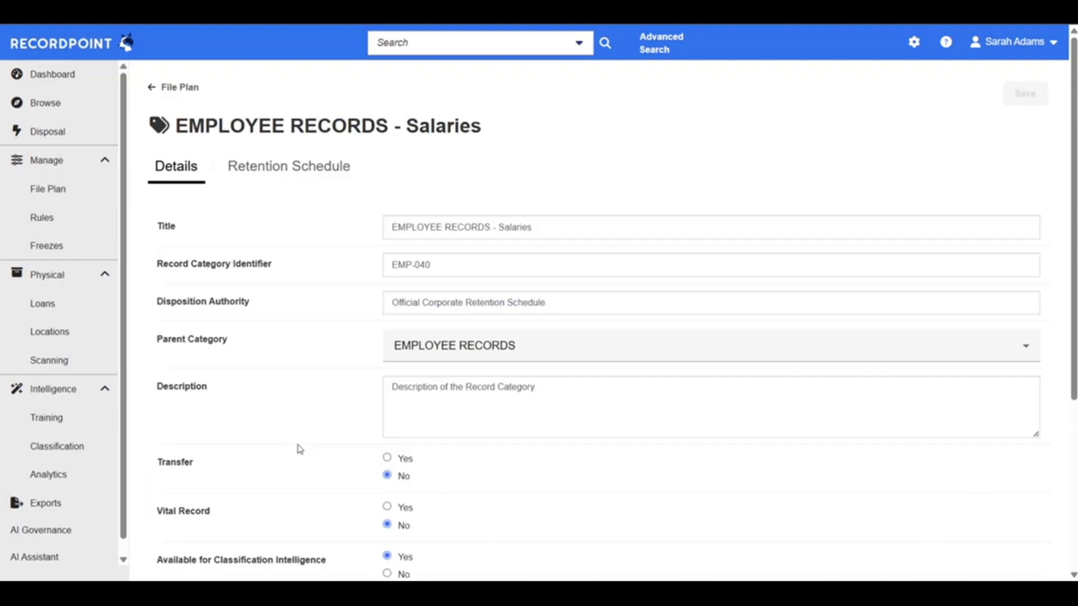
{"action": "left_click", "coordinate": [315, 176]}
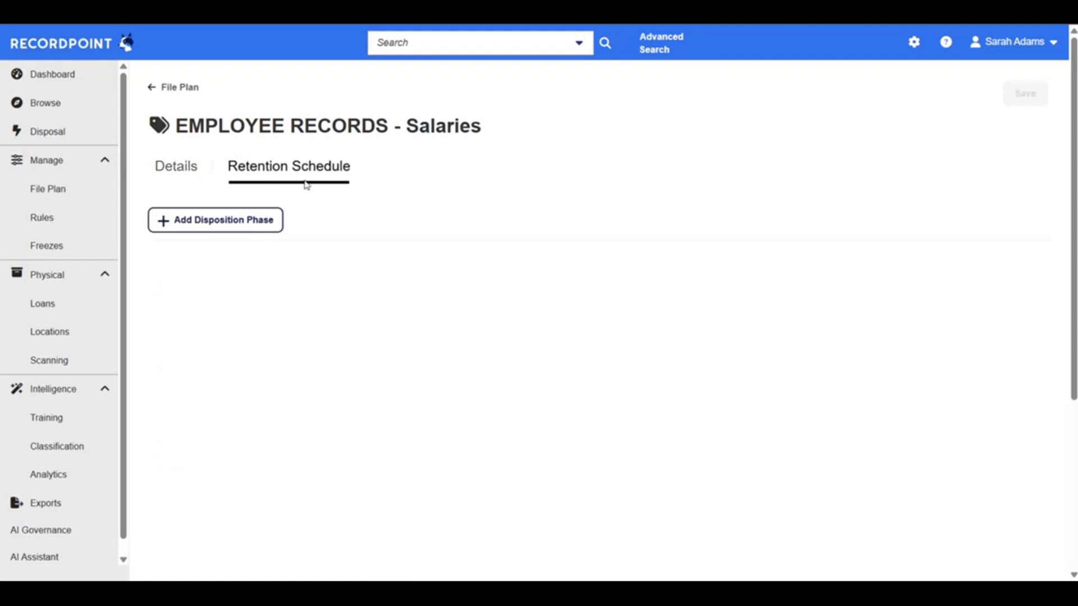
Start a new disposition phase with the Destroy action and a period of 10 years, ready for choosing its event
{"action": "left_click", "coordinate": [235, 222]}
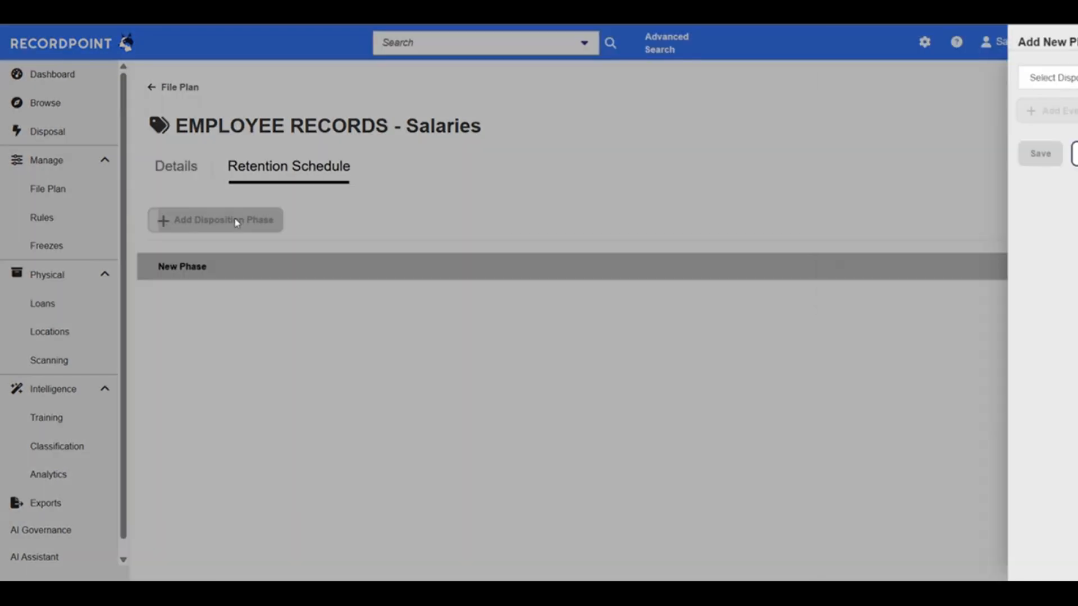
{"action": "left_click", "coordinate": [923, 105]}
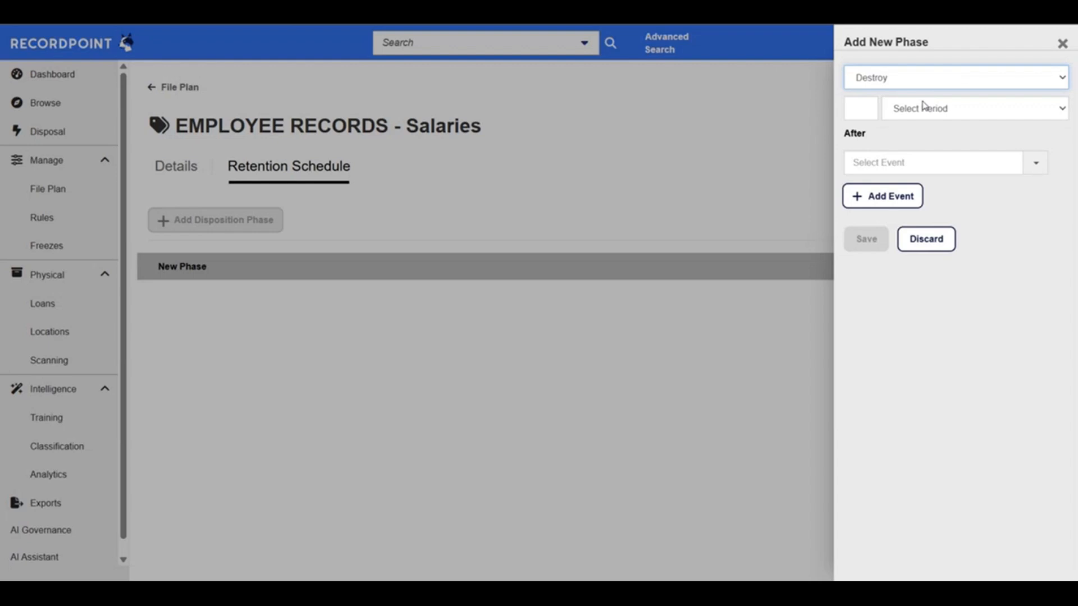
{"action": "key", "text": "Tab"}
{"action": "type", "text": "10"}
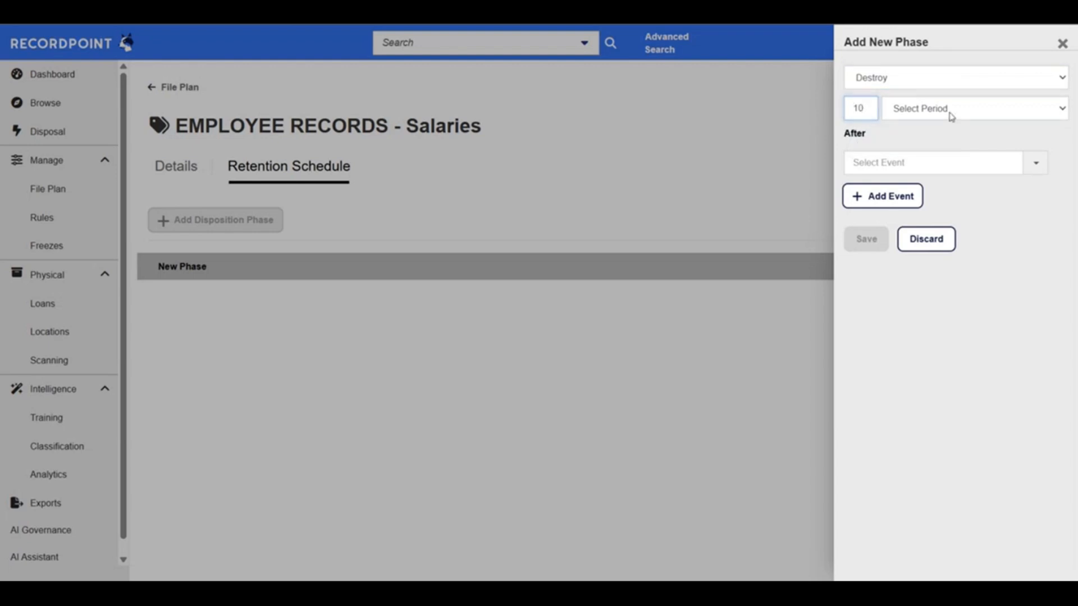
{"action": "key", "text": "Tab"}
{"action": "key", "text": "y"}
{"action": "left_click", "coordinate": [884, 168]}
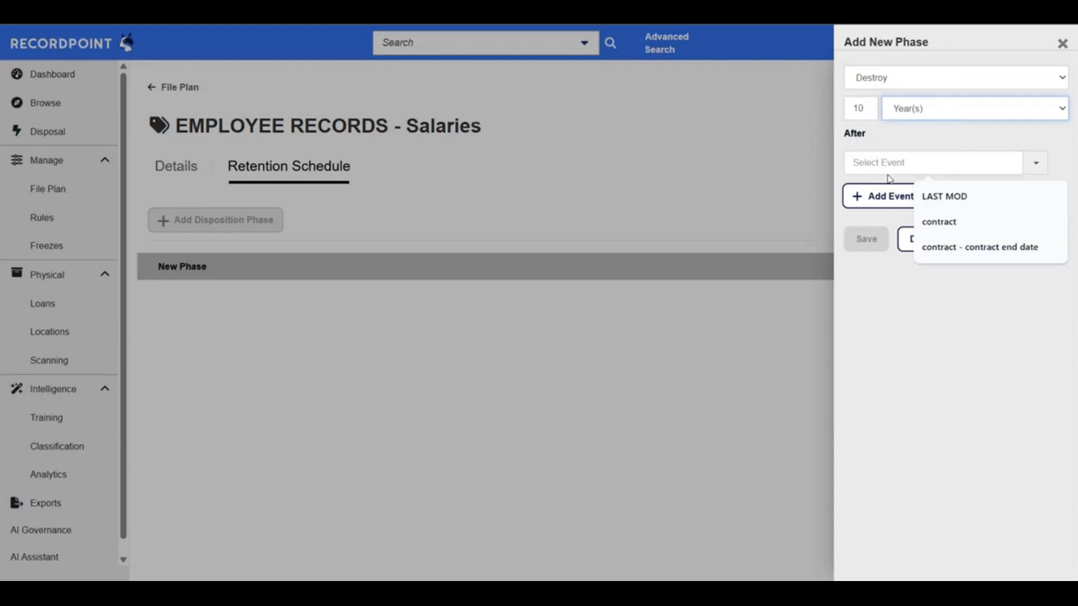
{"action": "type", "text": "hir"}
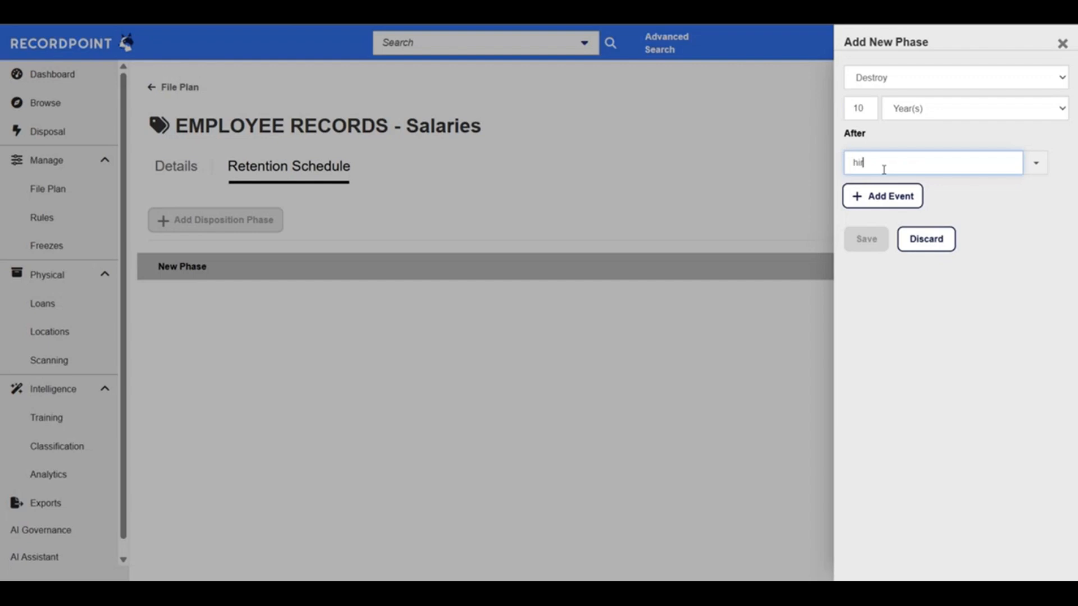
{"action": "key", "text": "BackSpace"}
{"action": "key", "text": "BackSpace"}
{"action": "key", "text": "BackSpace"}
{"action": "type", "text": "work"}
{"action": "key", "text": "BackSpace"}
{"action": "key", "text": "BackSpace"}
{"action": "key", "text": "BackSpace"}
{"action": "key", "text": "BackSpace"}
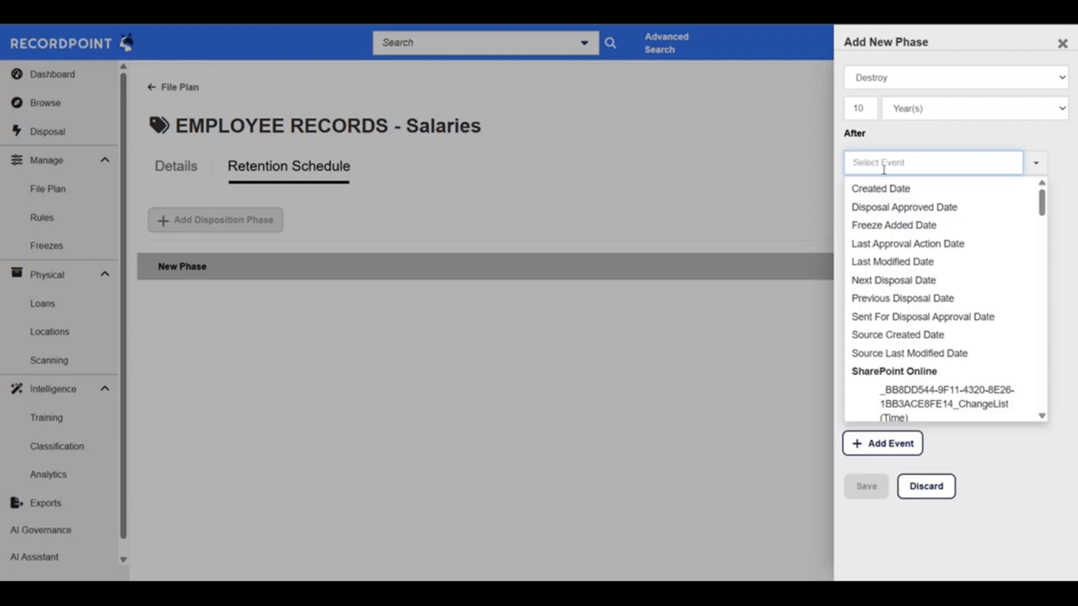
Set the phase's triggering event to Workday's Salary Effective Date and save the phase
{"action": "scroll", "coordinate": [895, 218], "scroll_direction": "down", "scroll_amount": 10}
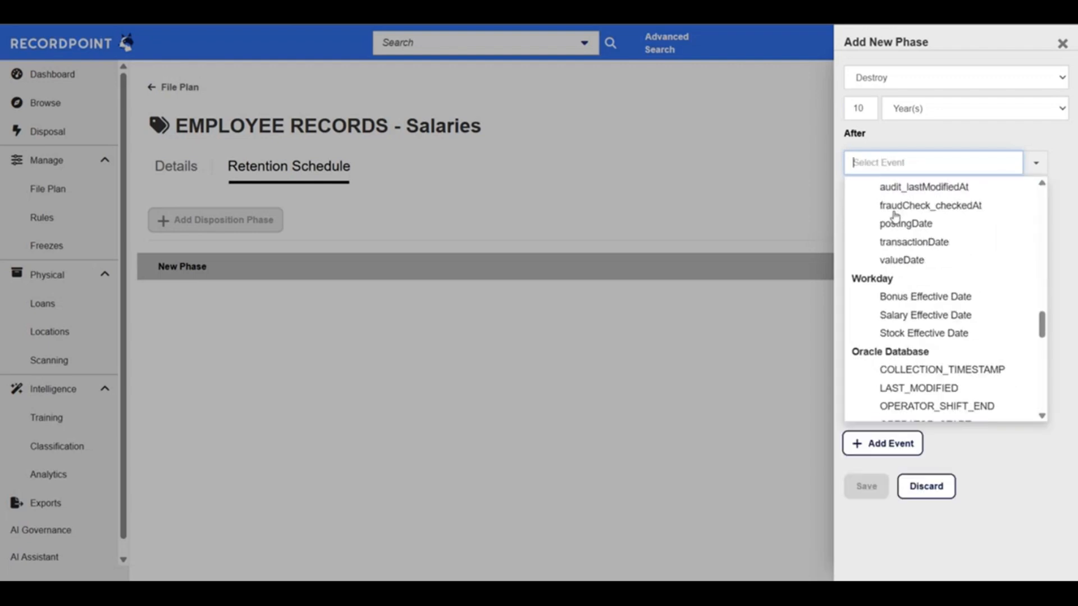
{"action": "scroll", "coordinate": [968, 342], "scroll_direction": "down", "scroll_amount": 1}
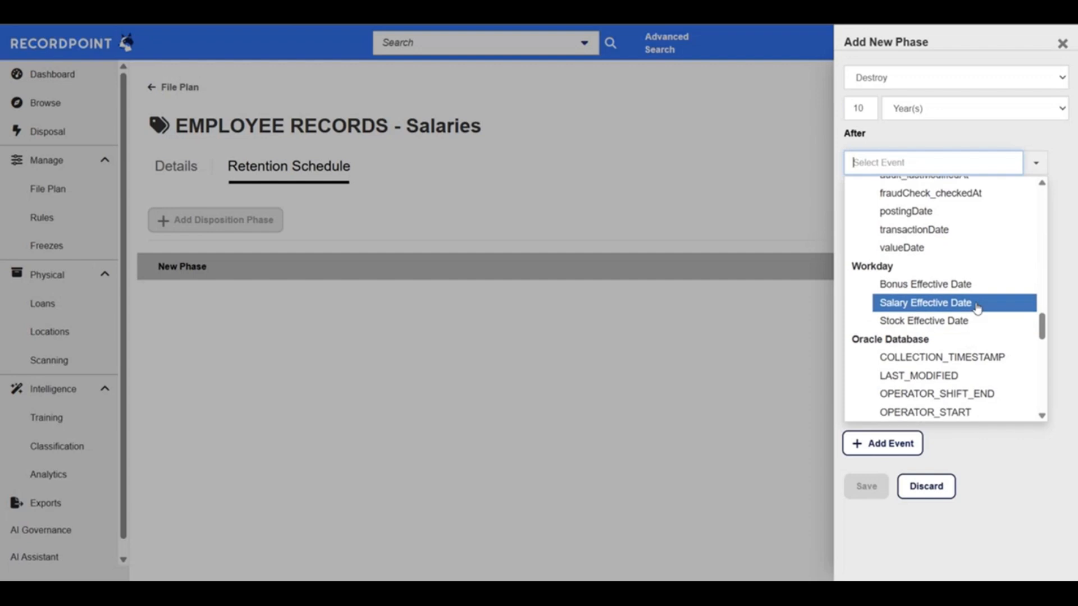
{"action": "scroll", "coordinate": [984, 298], "scroll_direction": "up", "scroll_amount": 2}
{"action": "scroll", "coordinate": [983, 298], "scroll_direction": "down", "scroll_amount": 2}
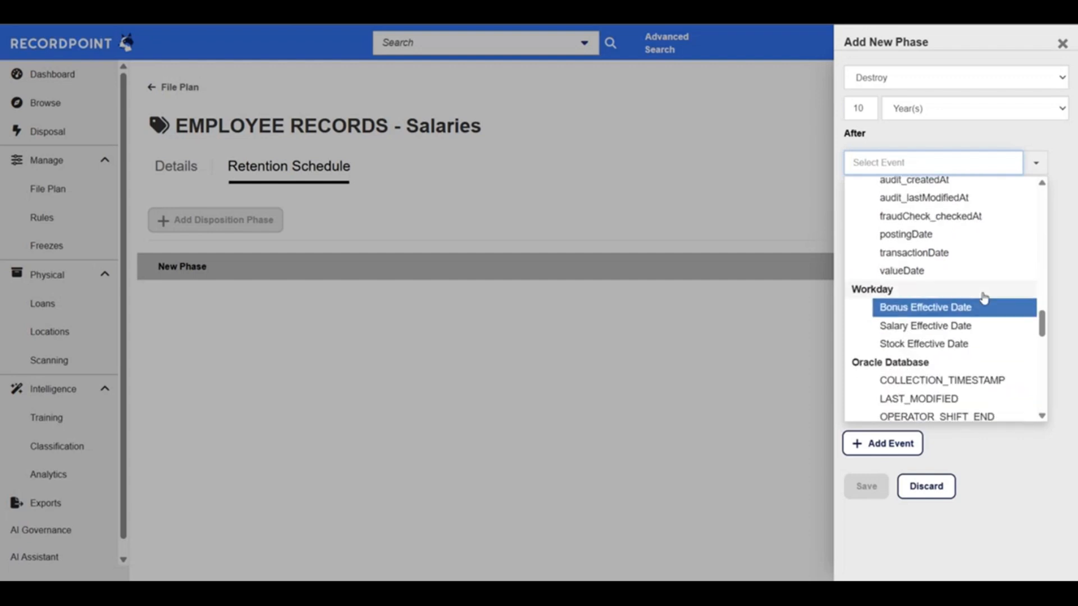
{"action": "left_click", "coordinate": [948, 327]}
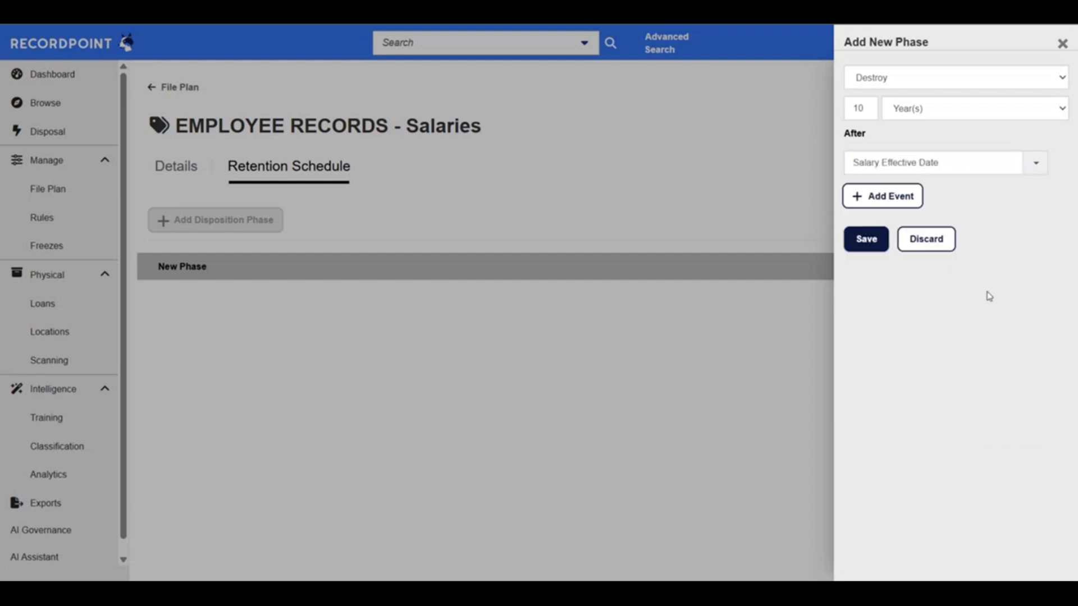
{"action": "left_click", "coordinate": [866, 239]}
Save the retention schedule of the EMPLOYEE RECORDS - Salaries category and agree to update all items in it
{"action": "scroll", "coordinate": [566, 377], "scroll_direction": "down", "scroll_amount": 1}
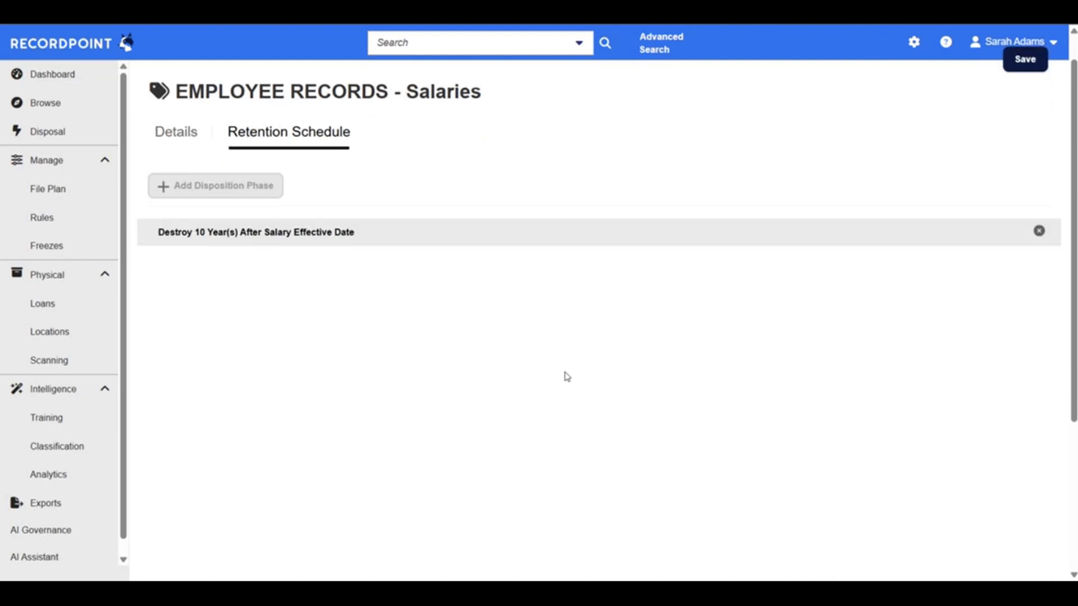
{"action": "scroll", "coordinate": [567, 377], "scroll_direction": "up", "scroll_amount": 1}
{"action": "left_click", "coordinate": [1025, 107]}
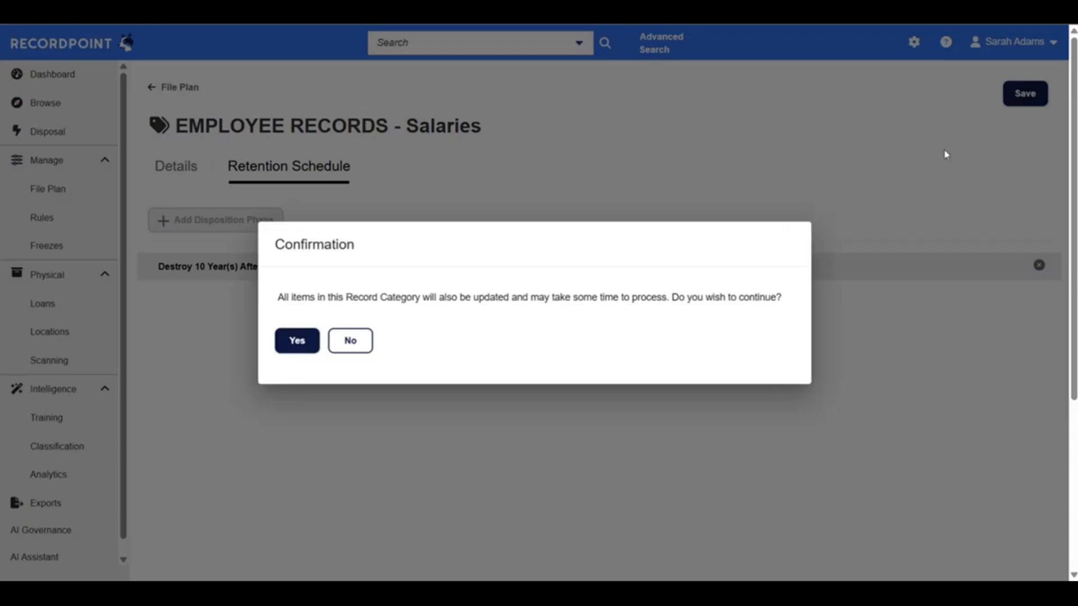
{"action": "left_click", "coordinate": [296, 340]}
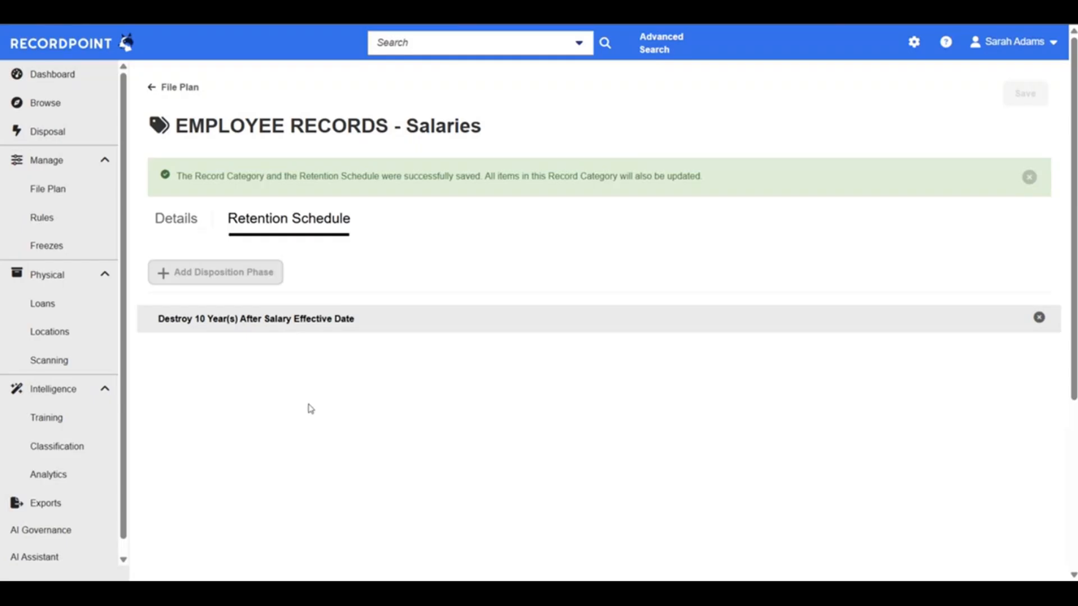
Reopen the saved Destroy phase to review its period and triggering event, and close it without editing
{"action": "scroll", "coordinate": [308, 407], "scroll_direction": "down", "scroll_amount": 1}
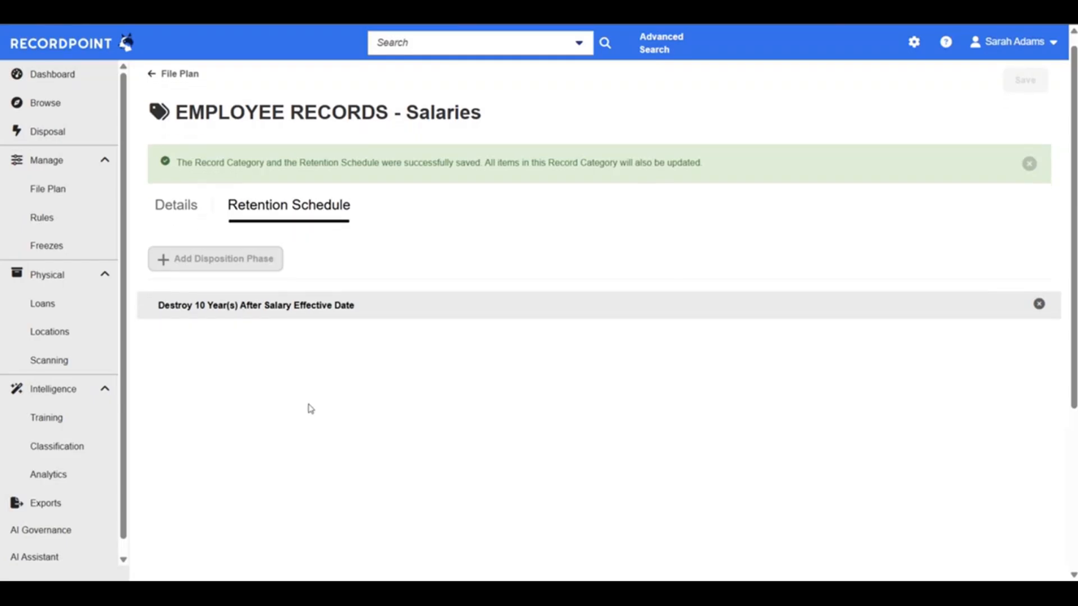
{"action": "left_click", "coordinate": [248, 313]}
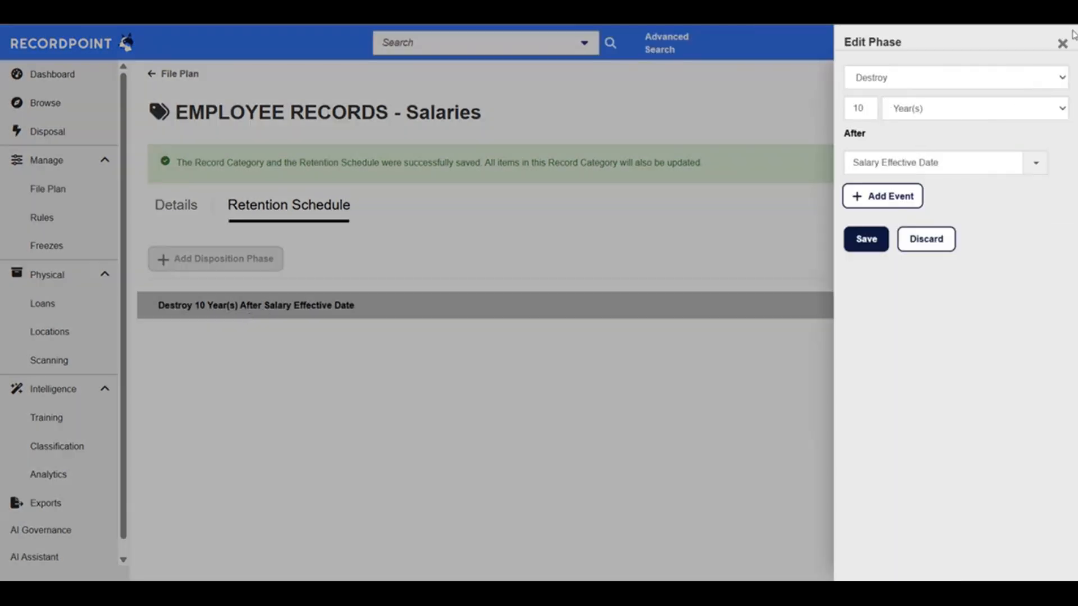
{"action": "left_click", "coordinate": [1063, 43]}
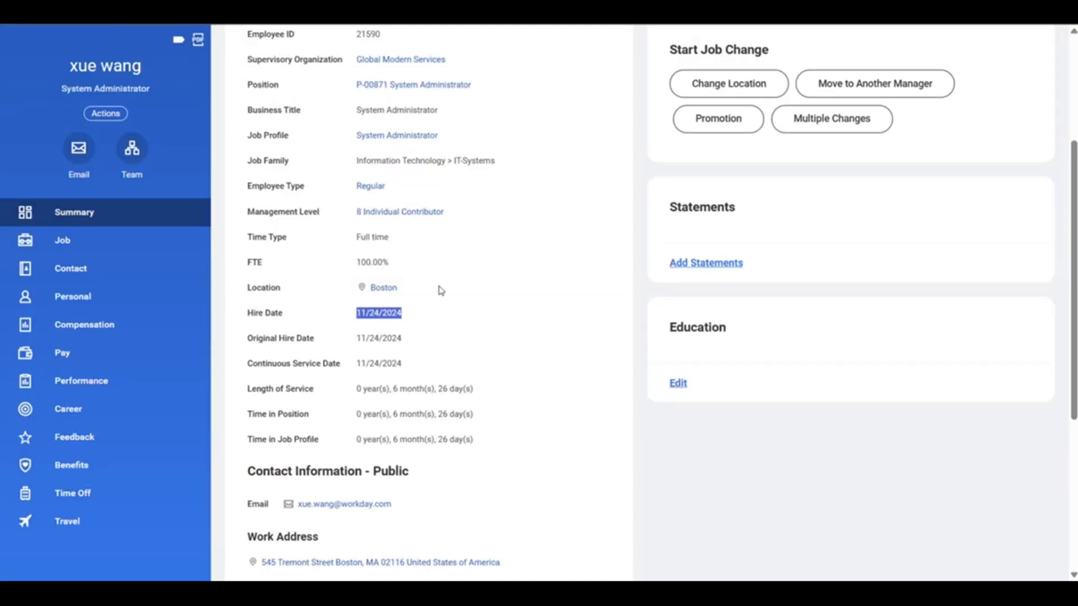
Switch to the employee's Workday Summary and examine the job details, including the hire and service dates
{"action": "scroll", "coordinate": [441, 289], "scroll_direction": "up", "scroll_amount": 4}
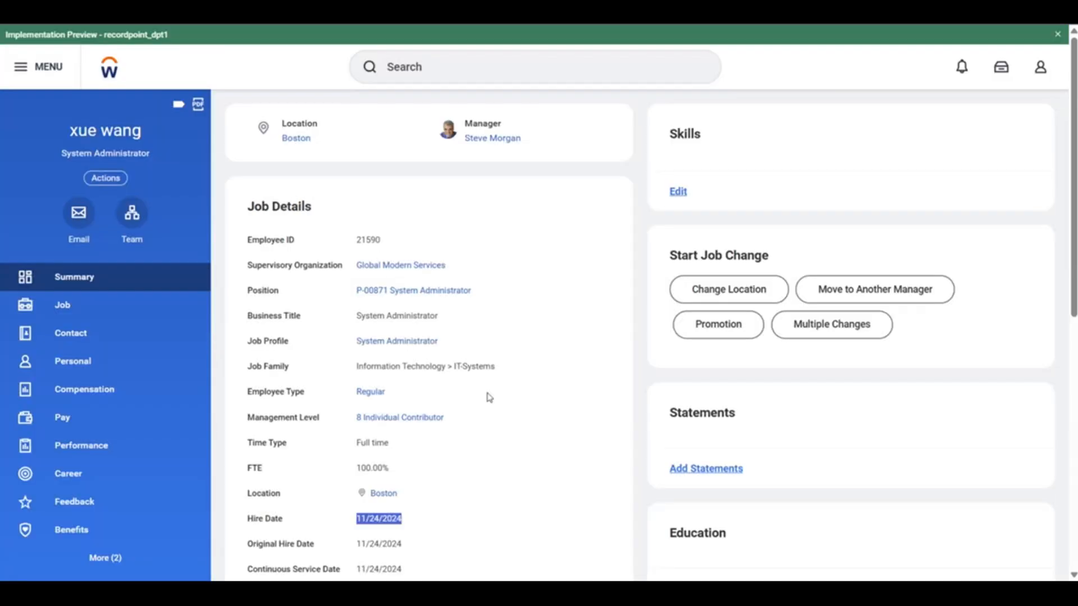
{"action": "scroll", "coordinate": [489, 398], "scroll_direction": "down", "scroll_amount": 1}
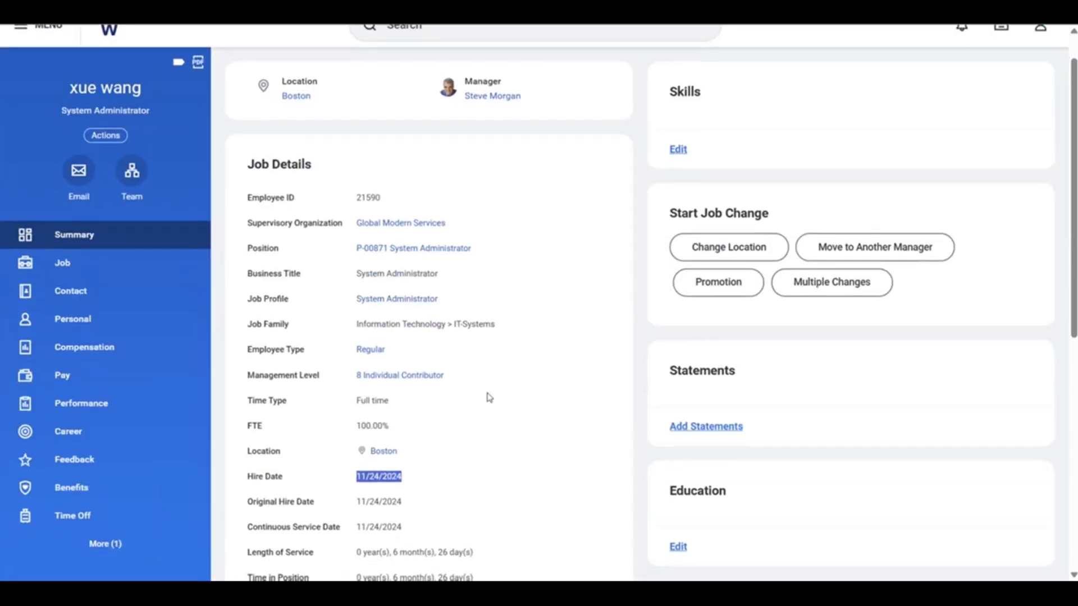
{"action": "scroll", "coordinate": [489, 397], "scroll_direction": "down", "scroll_amount": 2}
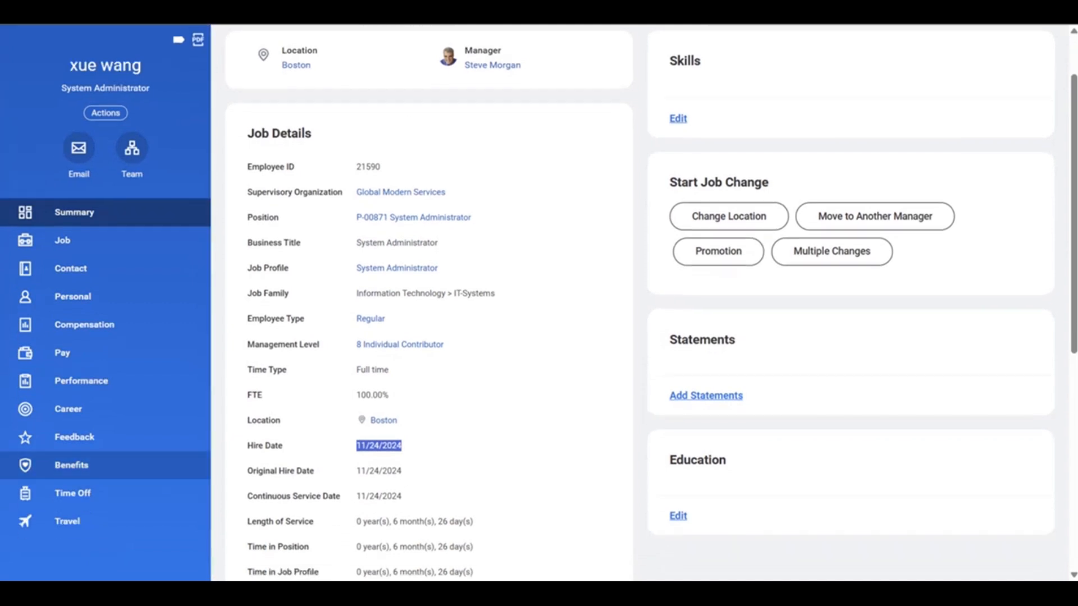
{"action": "scroll", "coordinate": [511, 342], "scroll_direction": "down", "scroll_amount": 6}
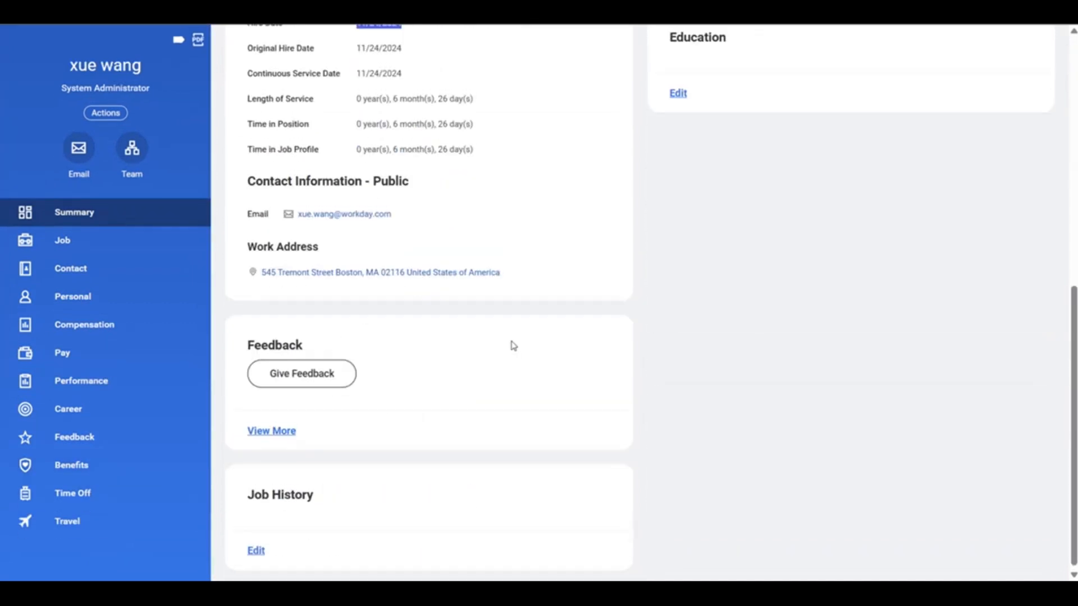
{"action": "scroll", "coordinate": [511, 342], "scroll_direction": "up", "scroll_amount": 5}
{"action": "scroll", "coordinate": [512, 345], "scroll_direction": "up", "scroll_amount": 3}
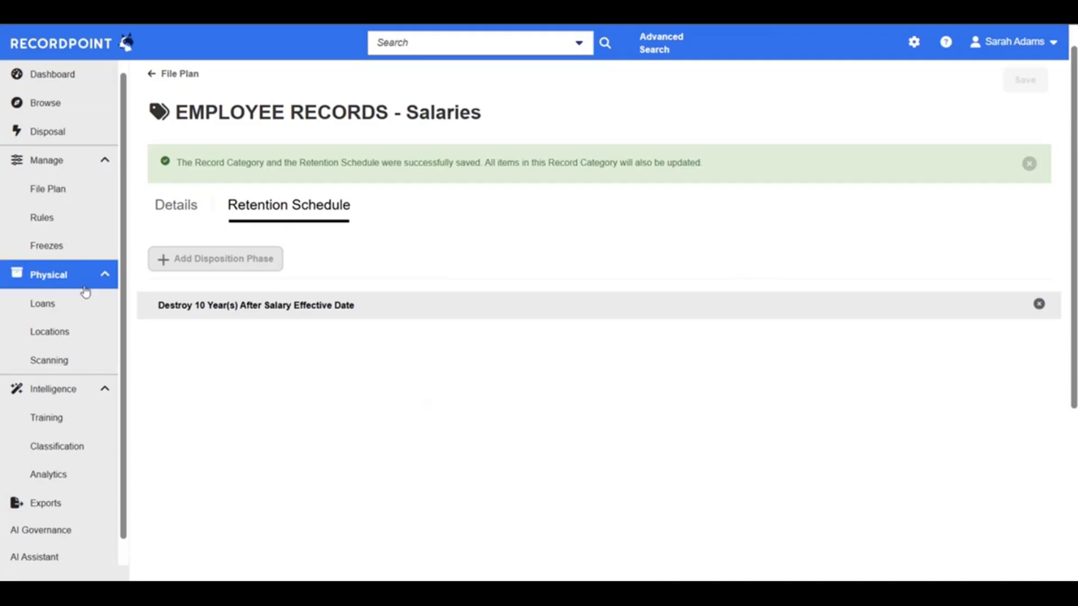
Switch back to RecordPoint and return to its Dashboard
{"action": "left_click", "coordinate": [72, 46]}
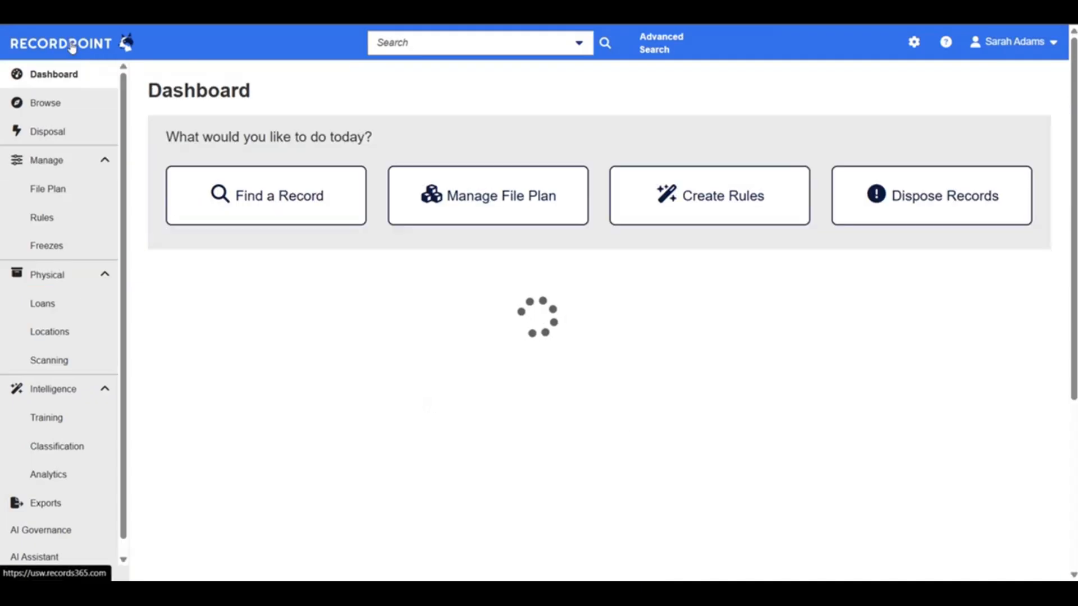